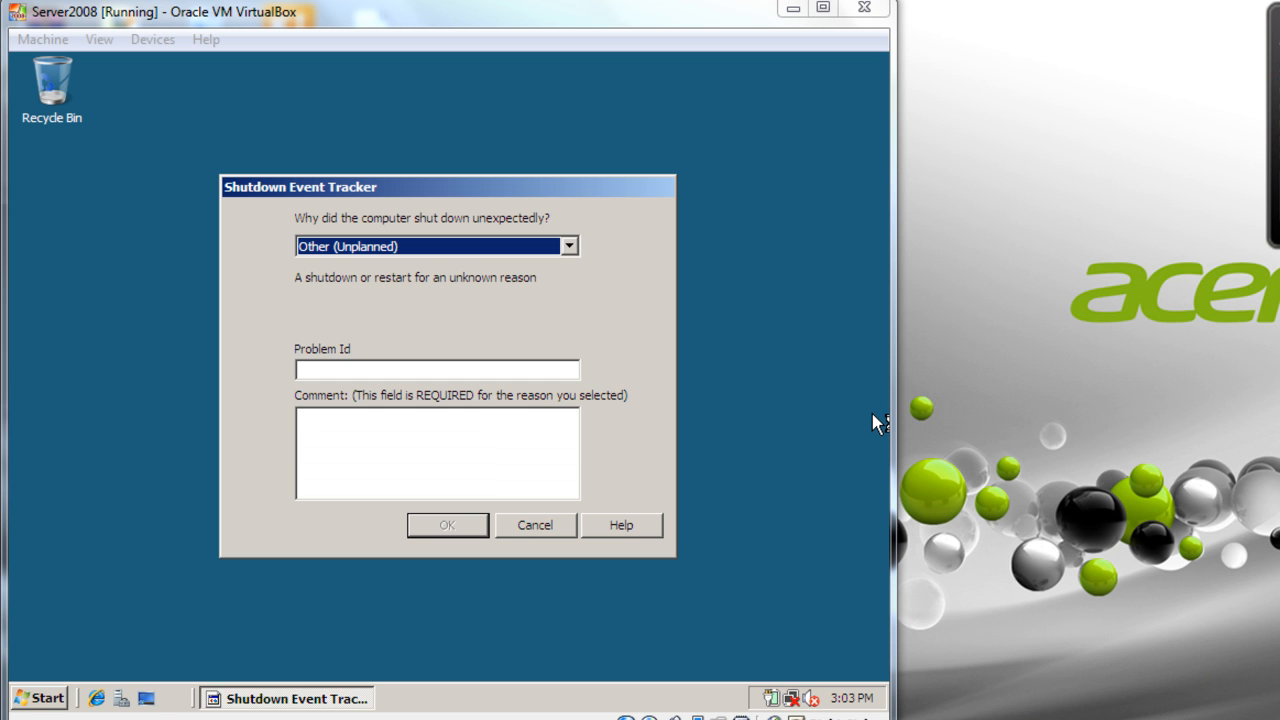
# - Cancel the Shutdown Event Tracker's unexpected-shutdown prompt
pyautogui.click(526, 524)
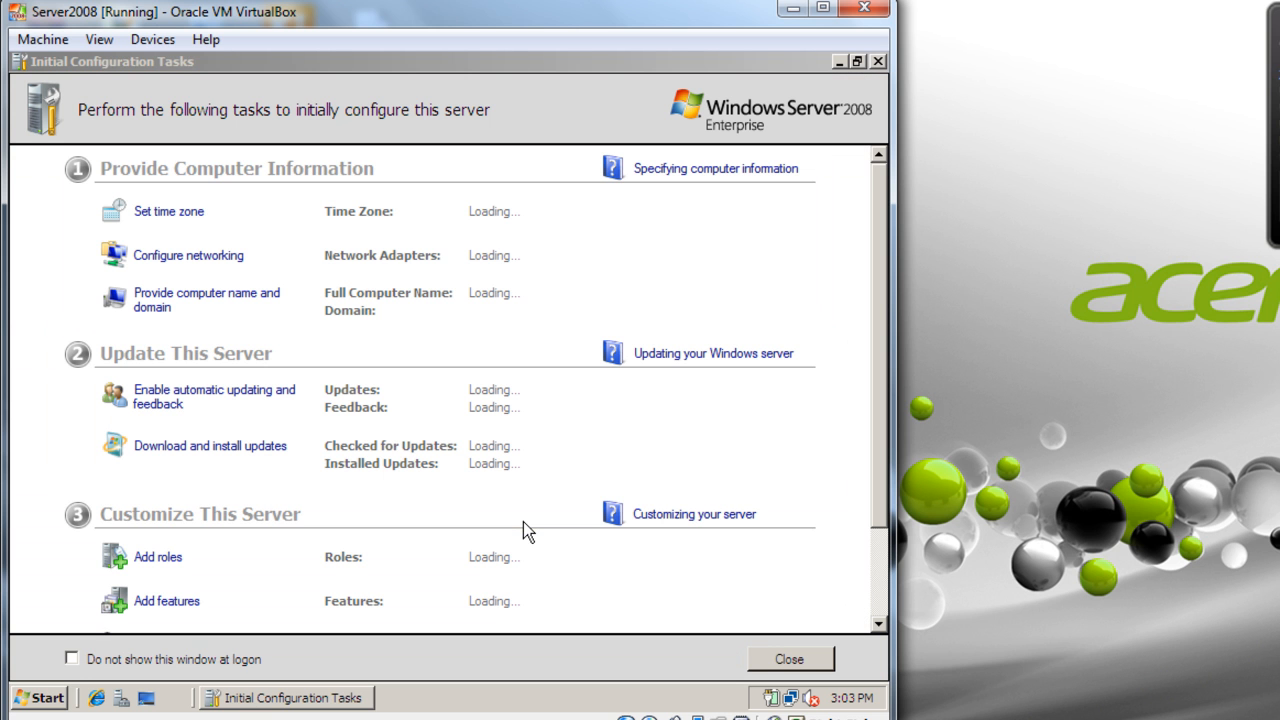
# - Tick 'Do not show this window at logon', then open and dismiss the taskbar window menus
pyautogui.click(182, 662)
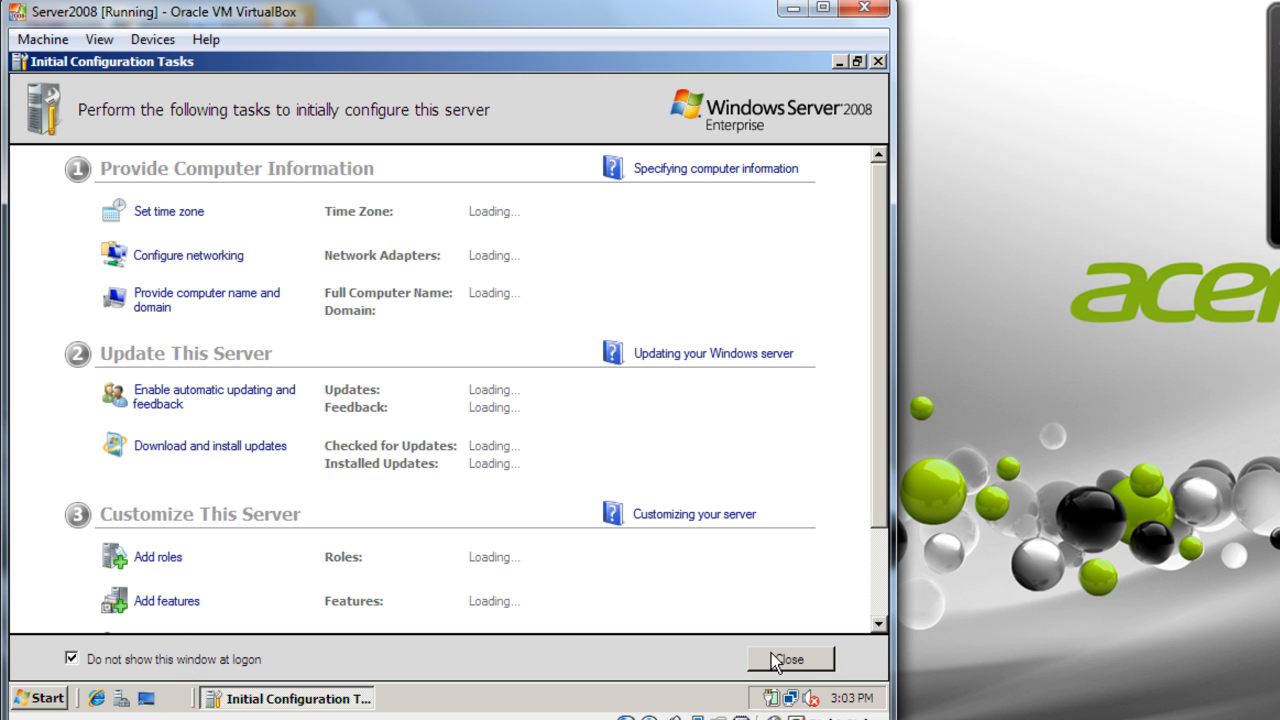
pyautogui.rightClick(322, 700)
pyautogui.rightClick(254, 700)
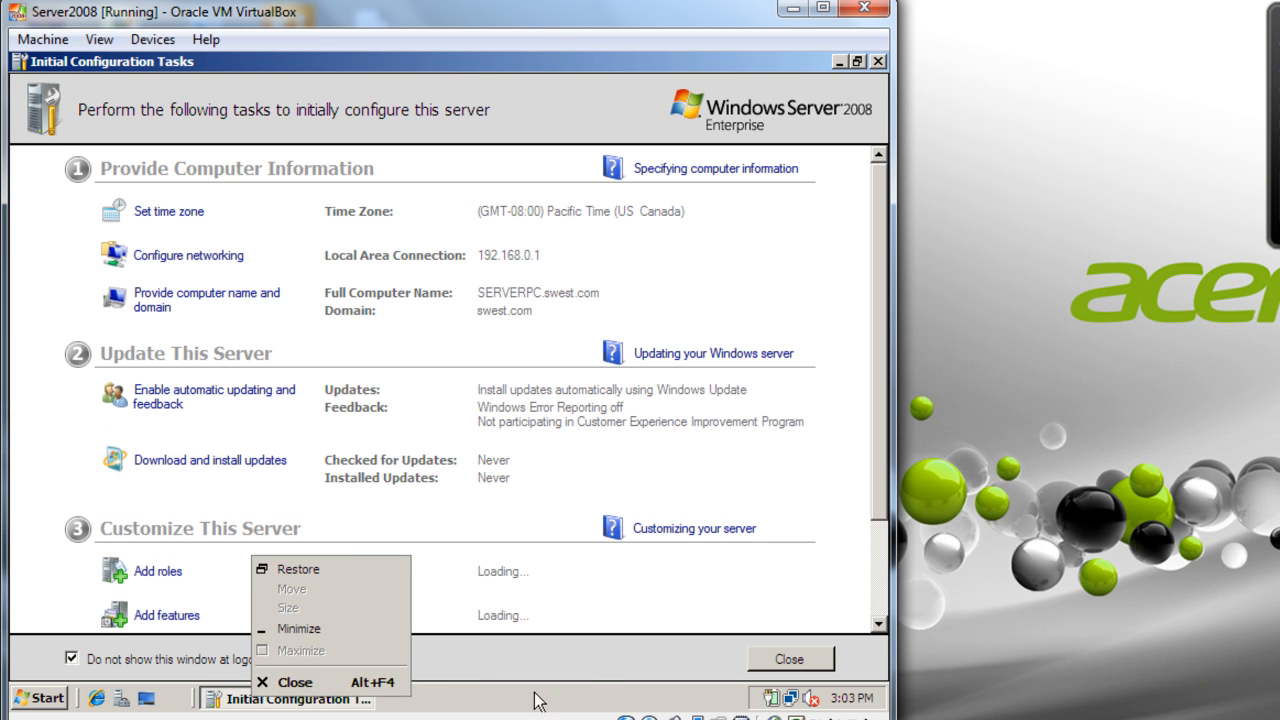
pyautogui.click(580, 695)
pyautogui.rightClick(309, 700)
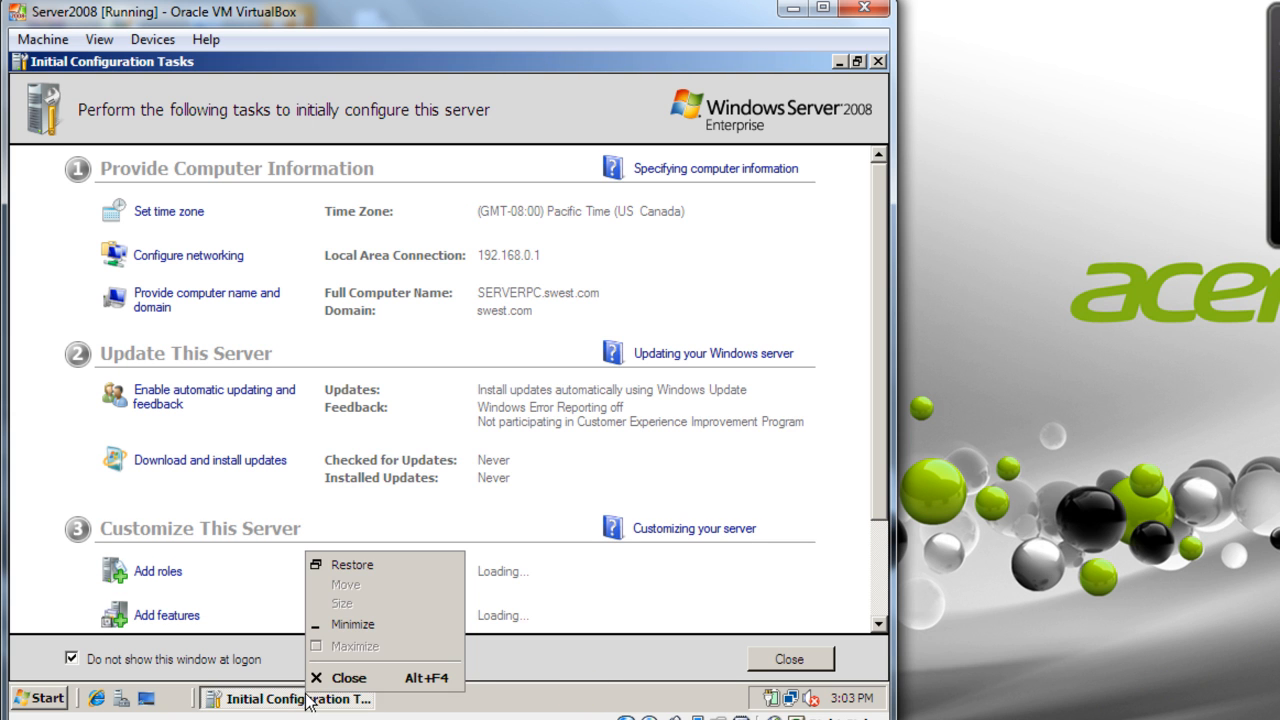
pyautogui.click(262, 700)
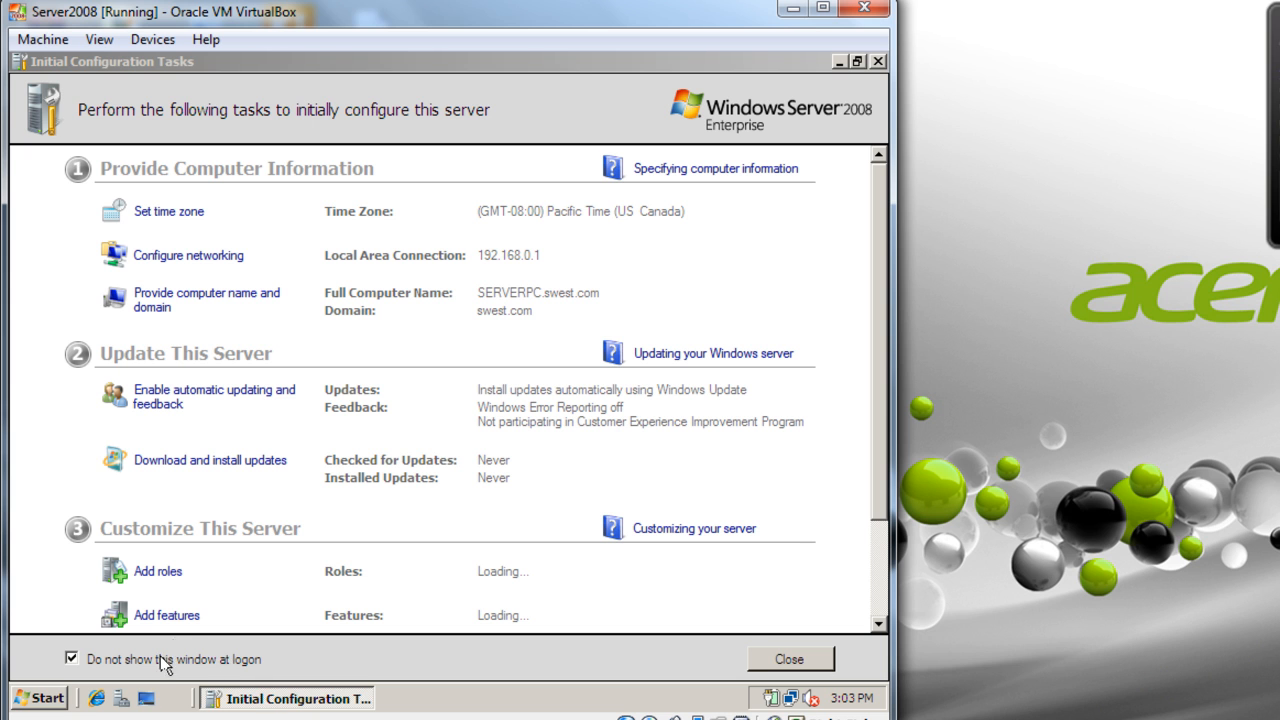
pyautogui.rightClick(177, 702)
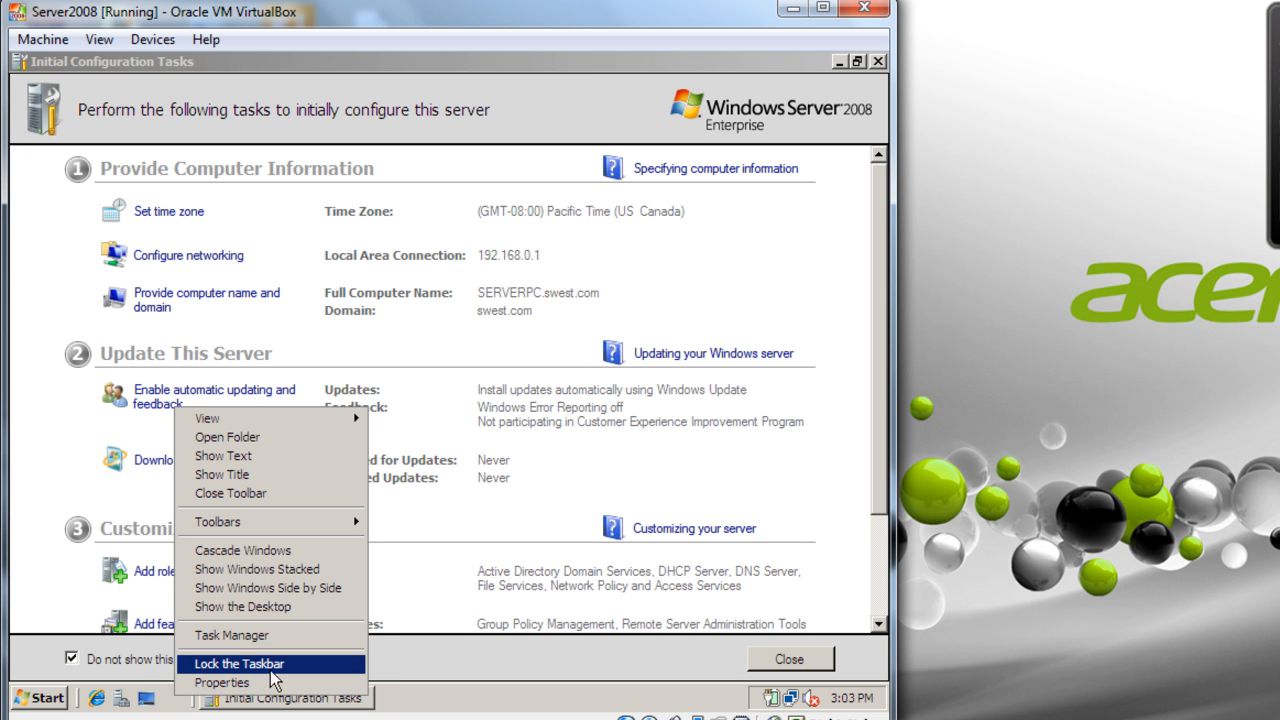
pyautogui.click(482, 706)
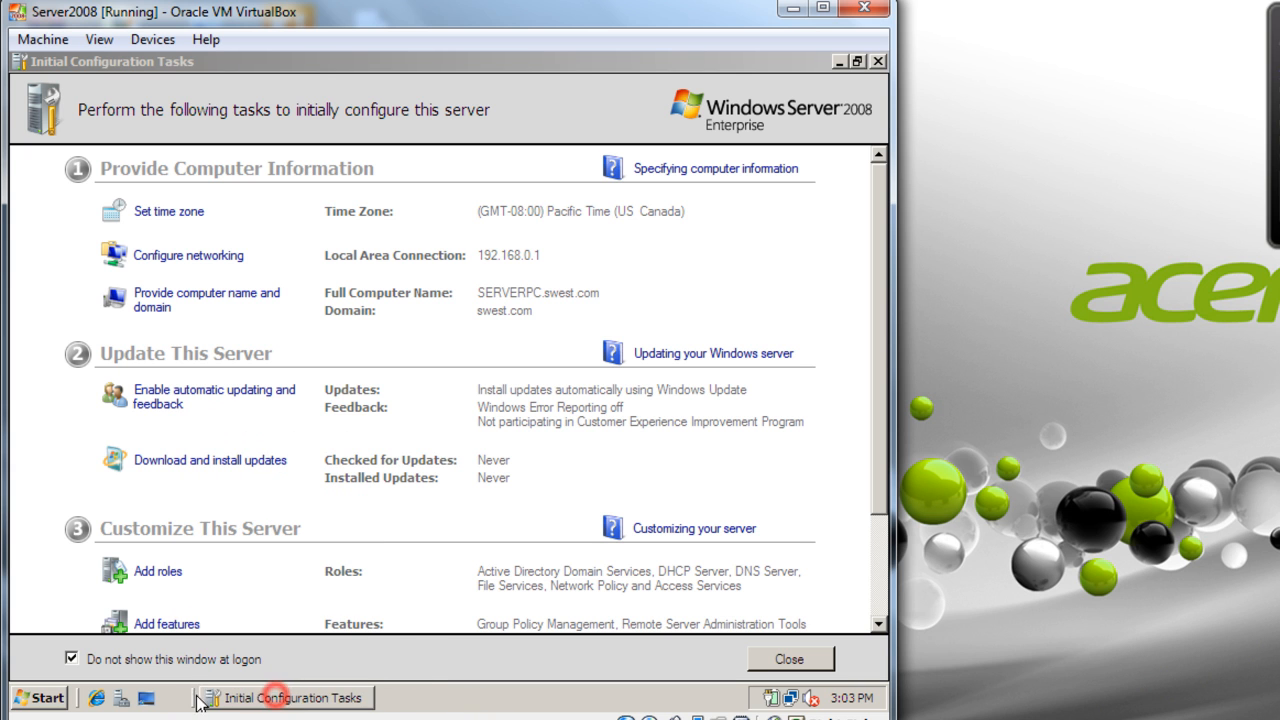
# - Open and dismiss the taskbar window menus again, then close Initial Configuration Tasks
pyautogui.rightClick(255, 699)
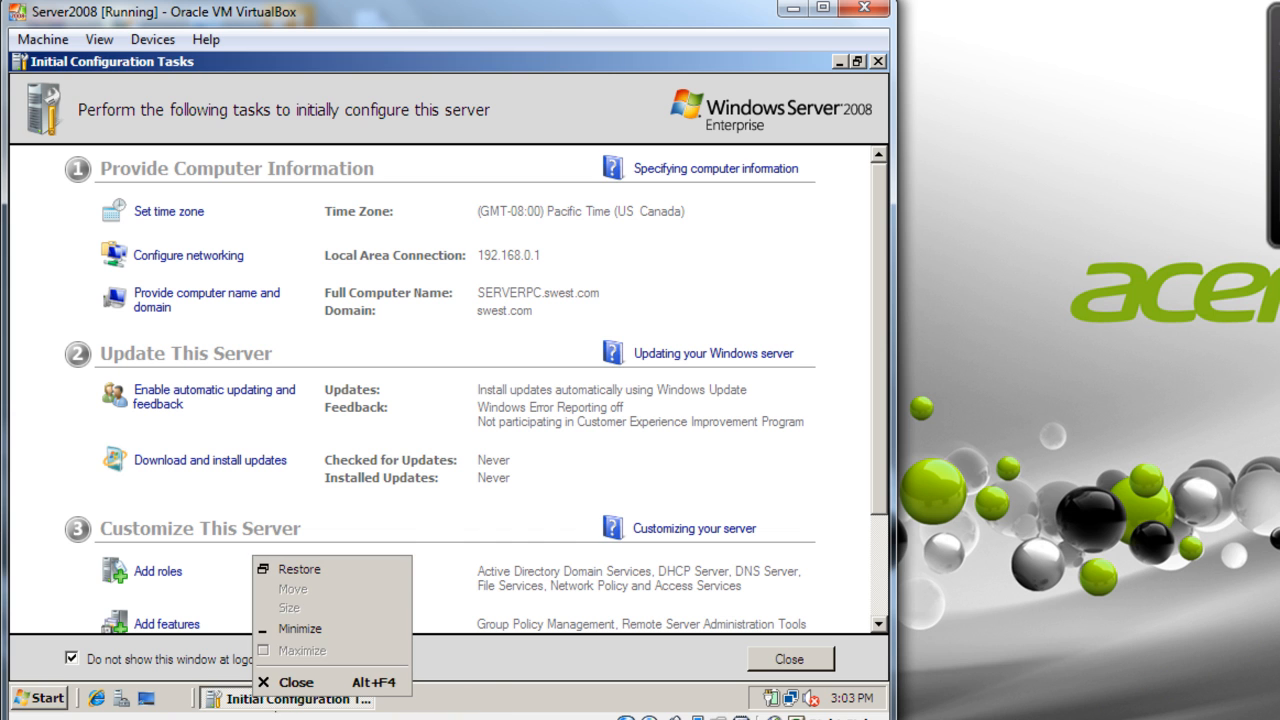
pyautogui.click(491, 694)
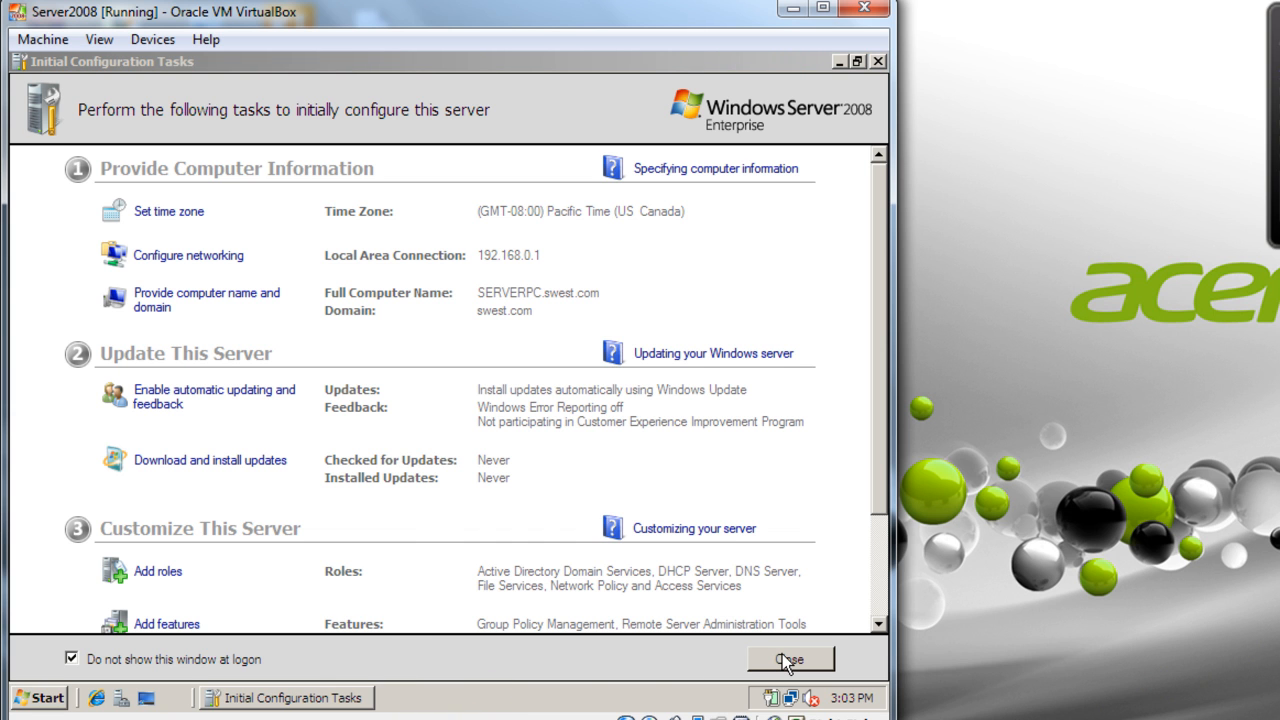
pyautogui.rightClick(279, 700)
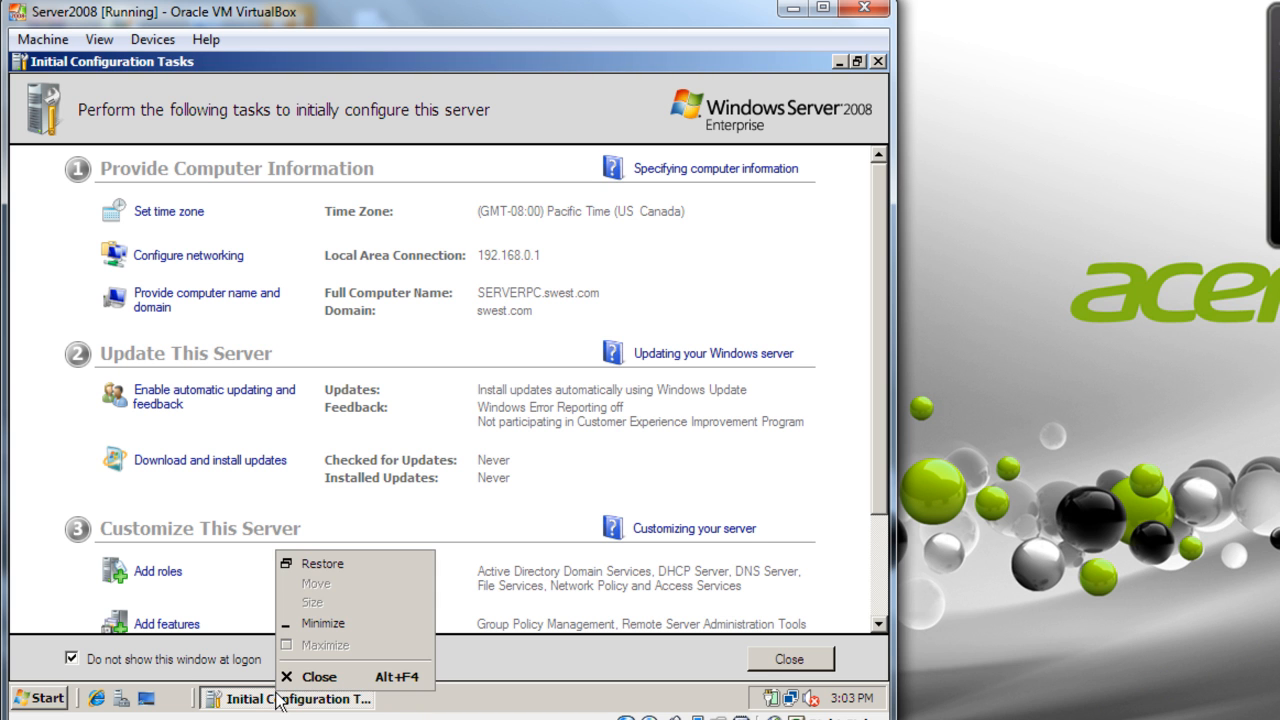
pyautogui.rightClick(192, 703)
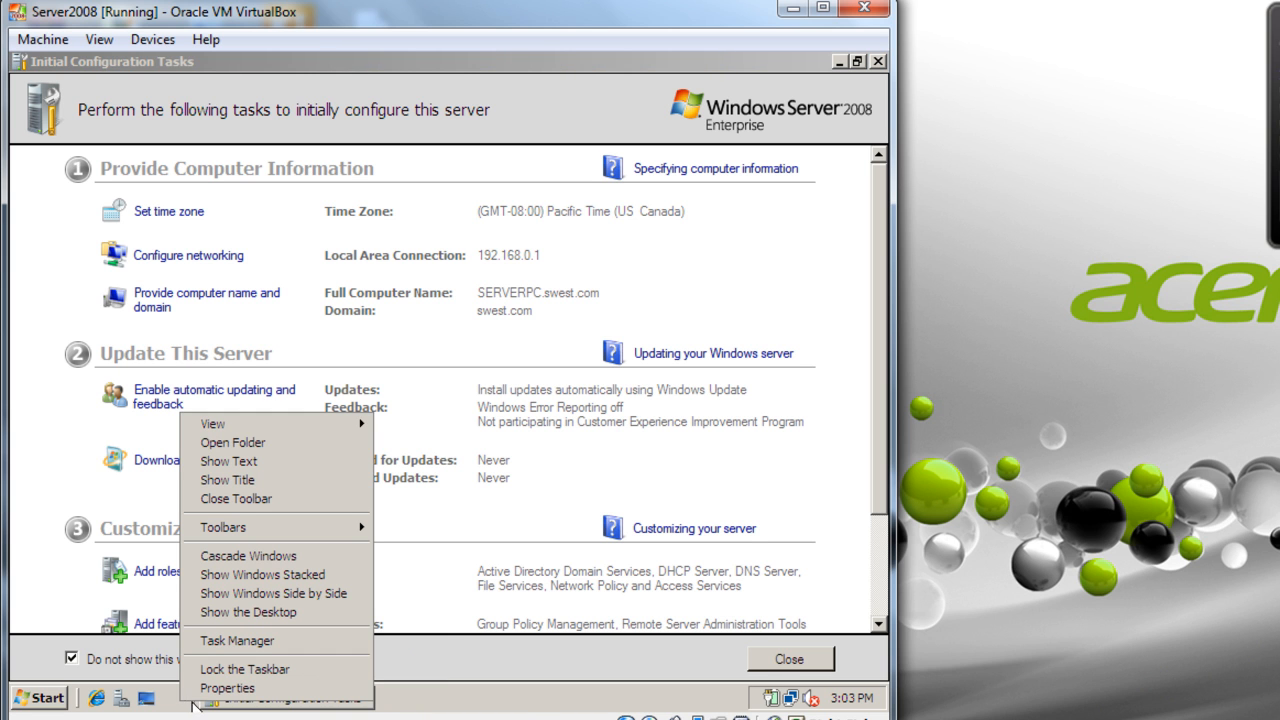
pyautogui.click(487, 705)
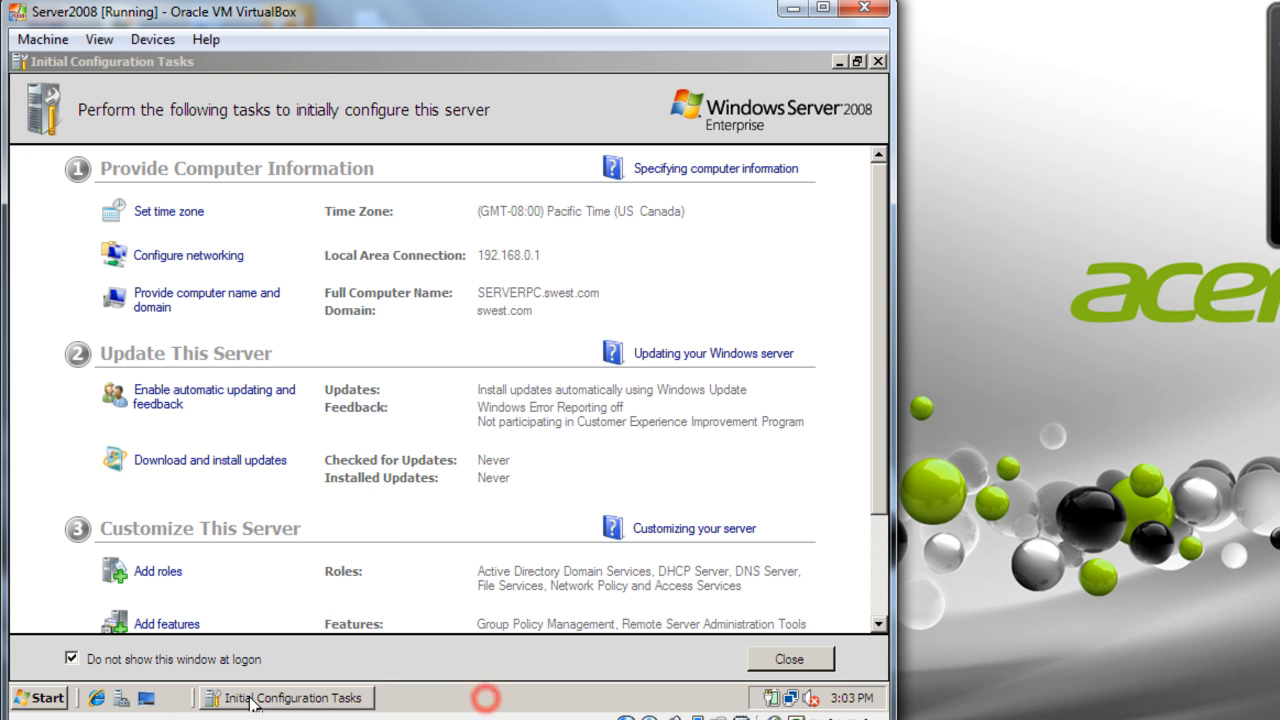
pyautogui.rightClick(192, 703)
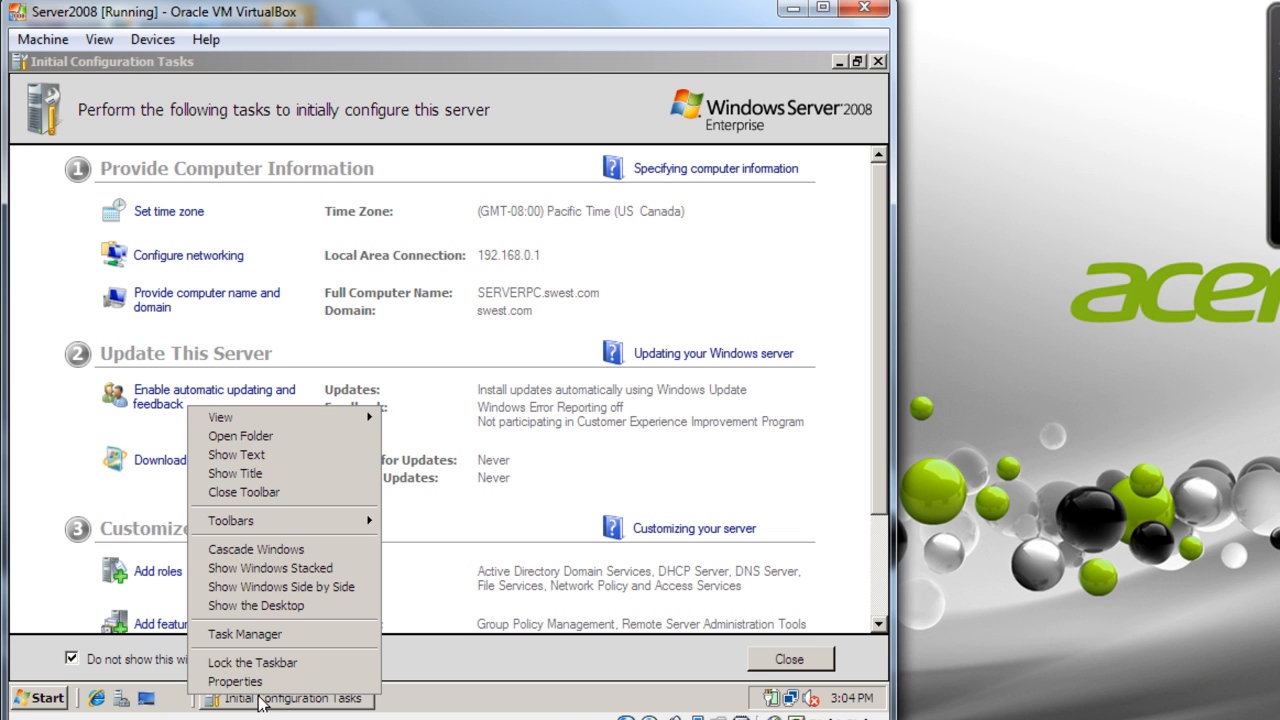
pyautogui.click(601, 700)
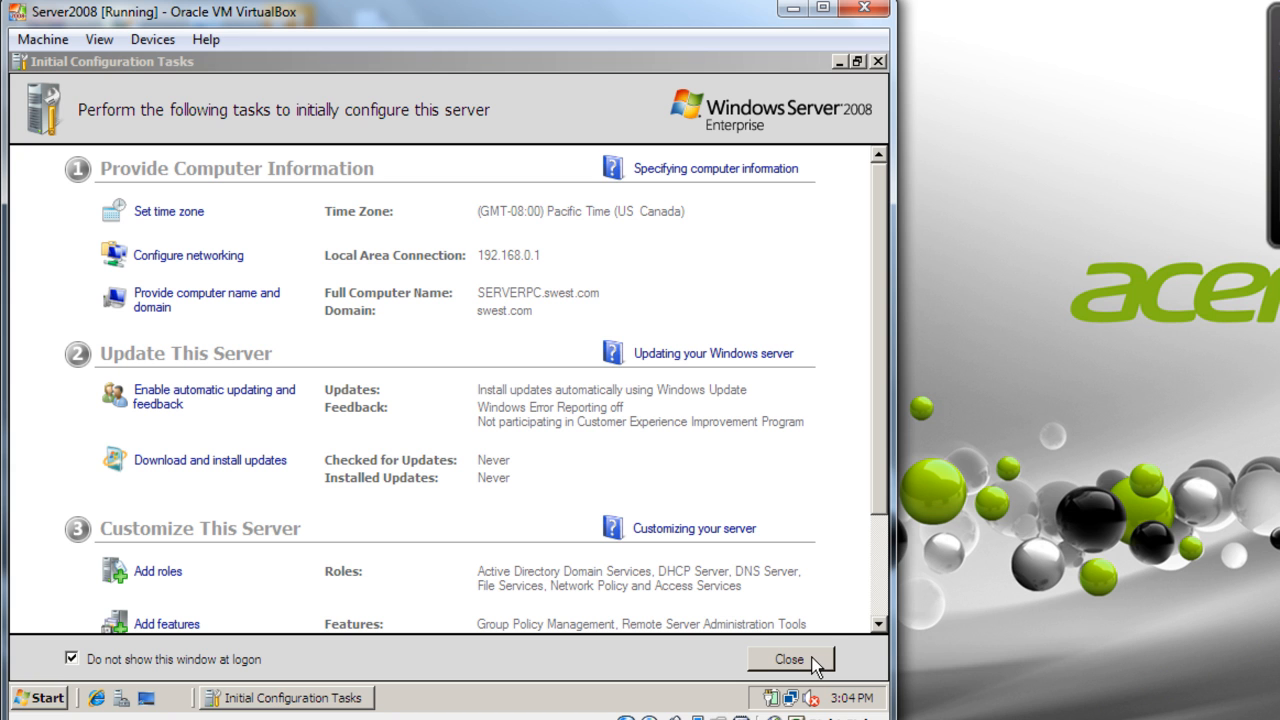
pyautogui.click(790, 659)
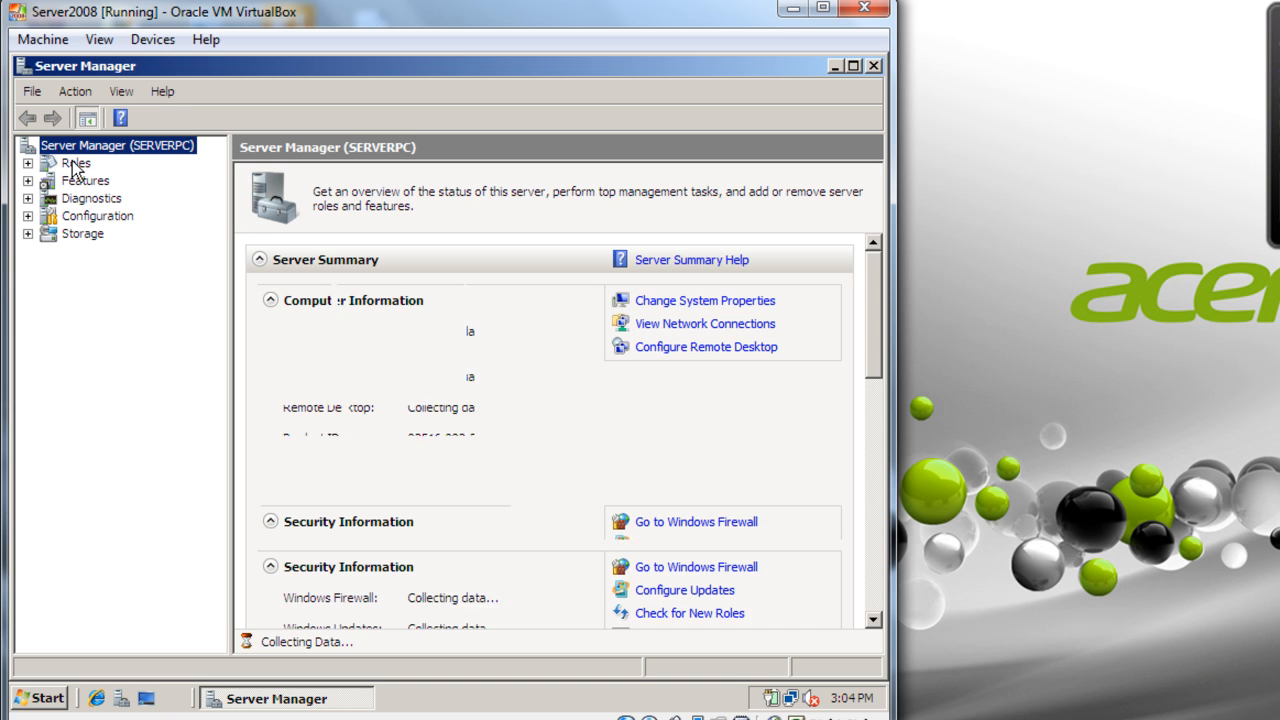
# - Select Roles in Server Manager and launch the Add Roles Wizard
pyautogui.click(76, 165)
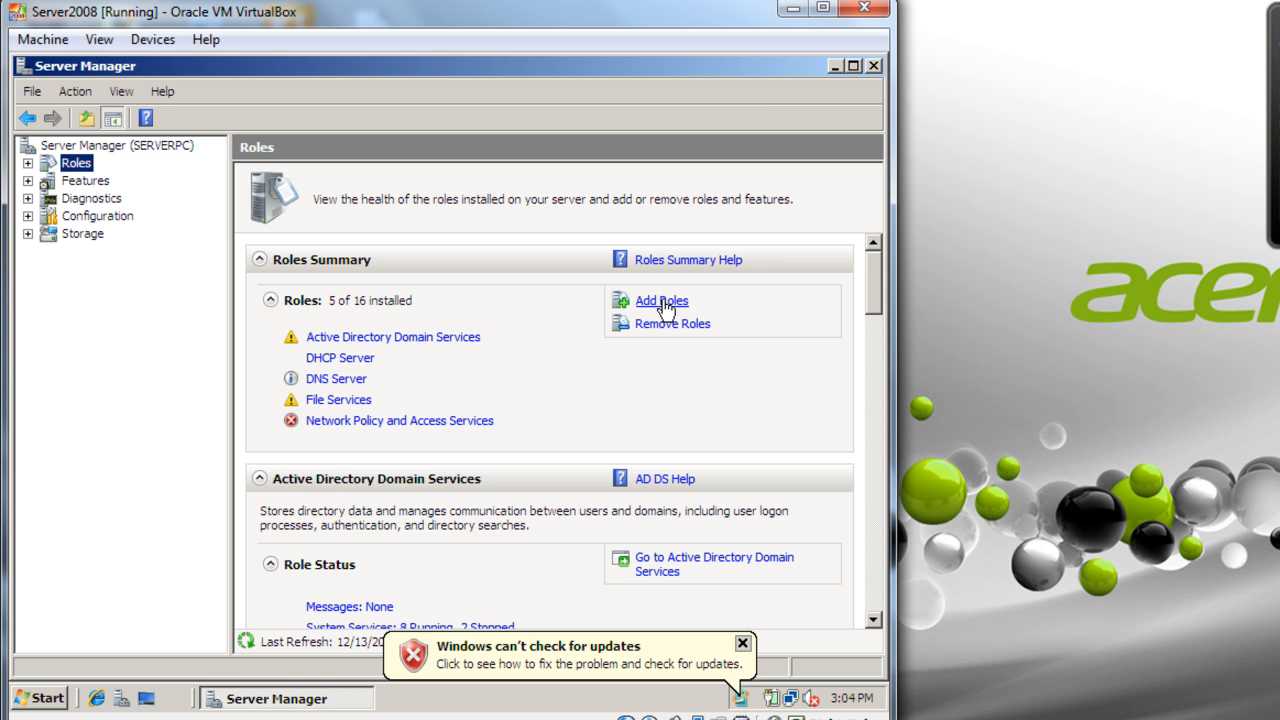
pyautogui.click(662, 302)
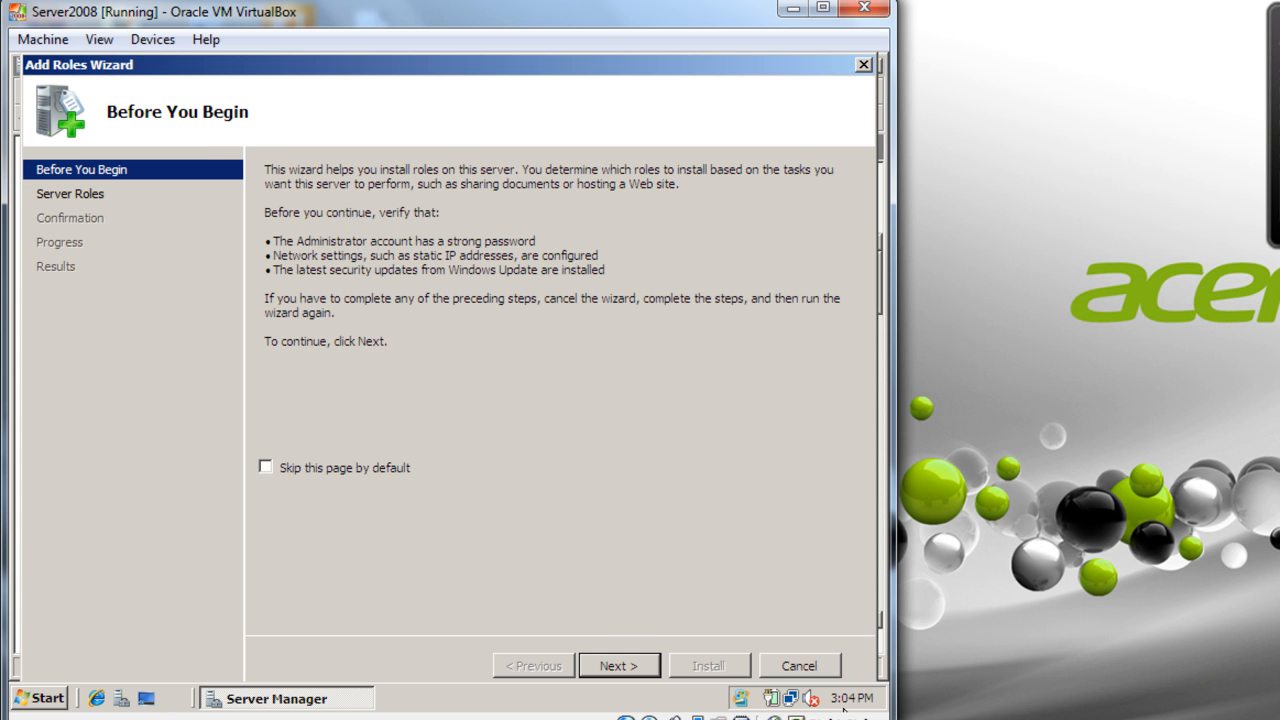
# - Install Windows Deployment Services with Deployment Server and Transport Server role services
pyautogui.click(619, 665)
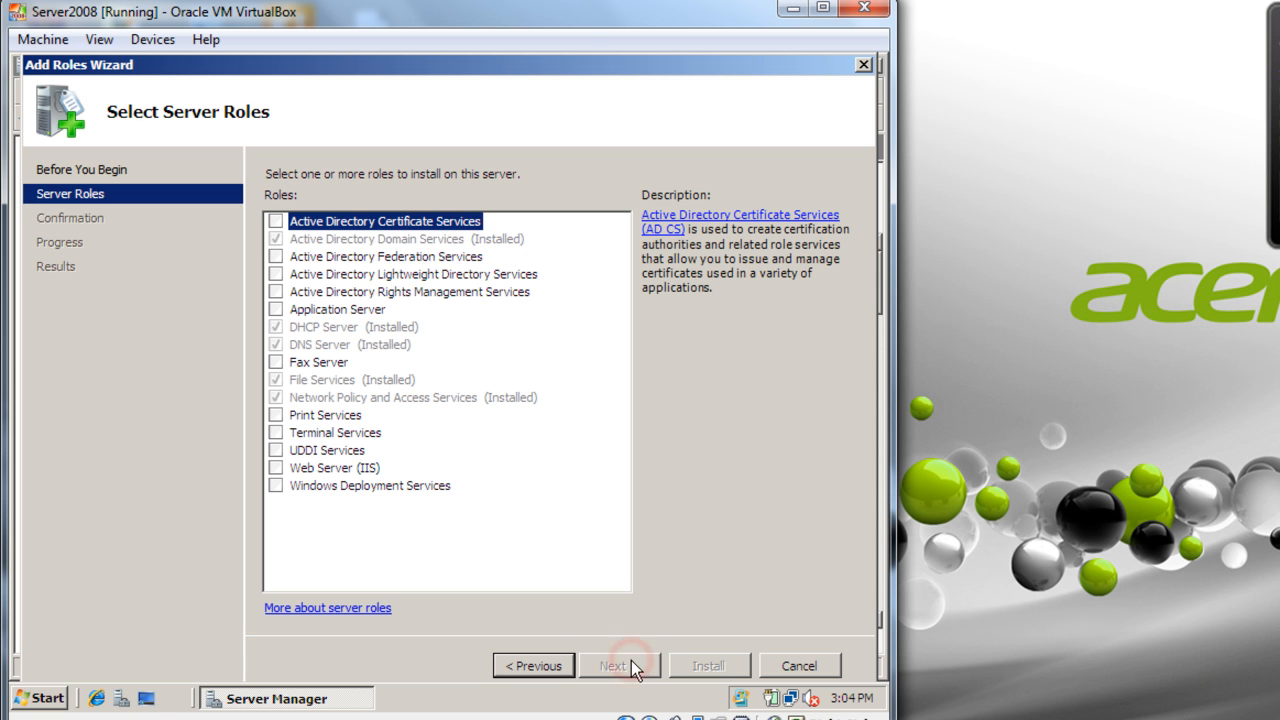
pyautogui.click(306, 487)
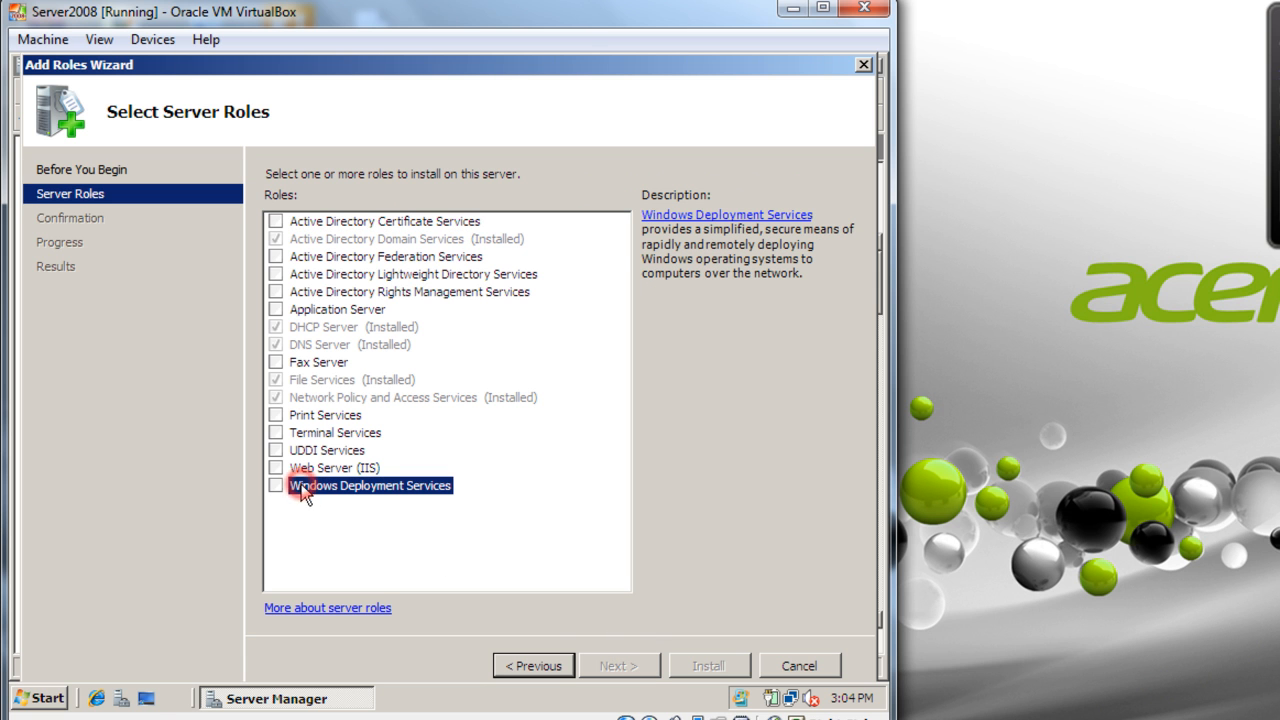
pyautogui.click(278, 486)
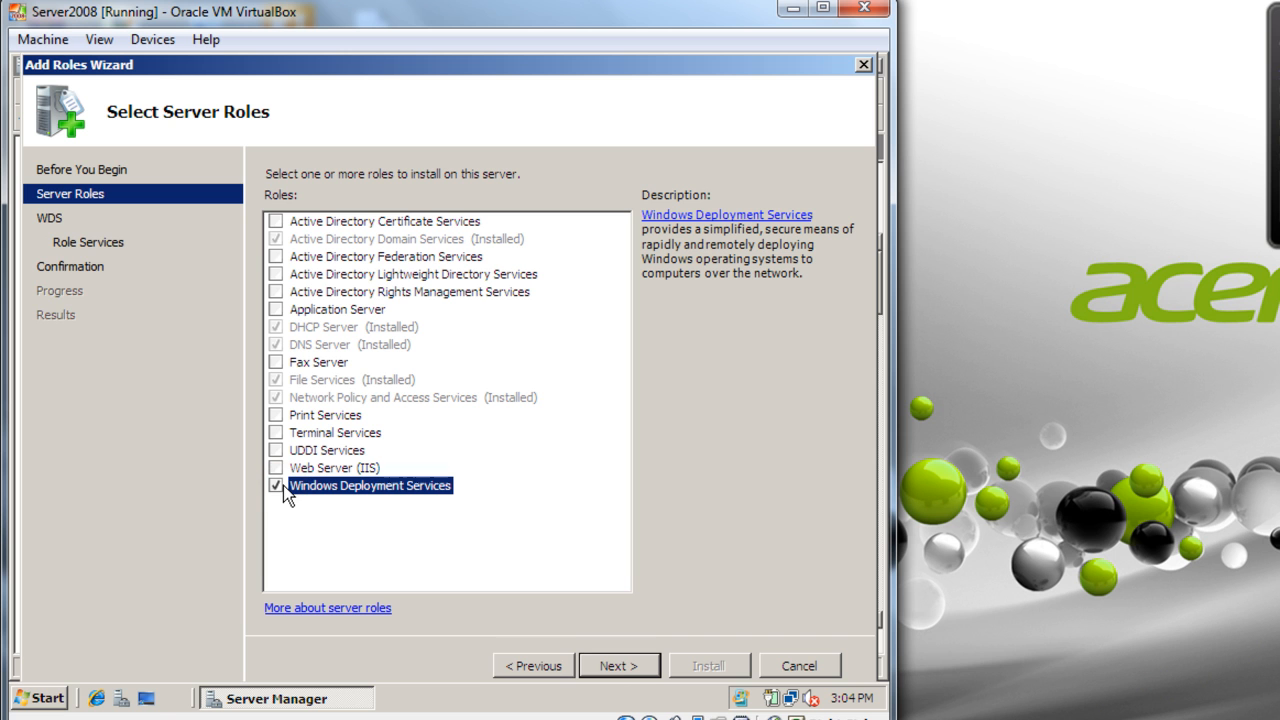
pyautogui.click(616, 668)
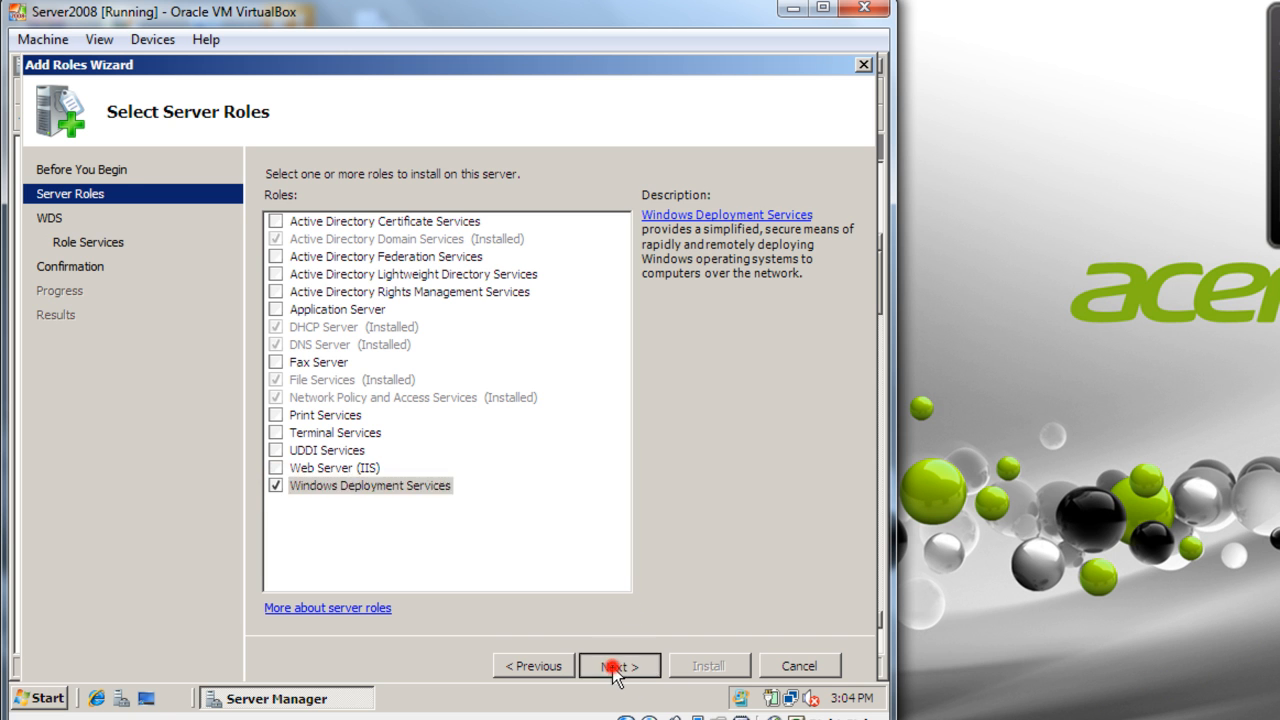
pyautogui.click(616, 668)
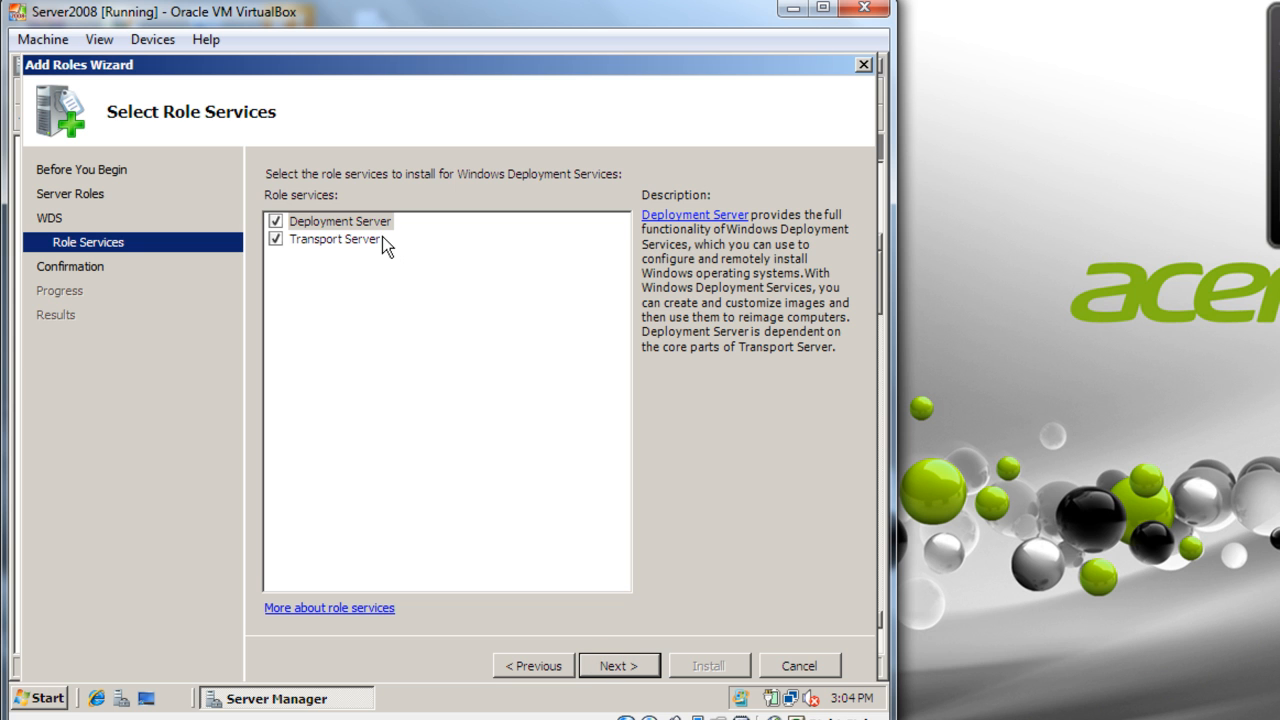
pyautogui.click(357, 221)
pyautogui.click(358, 239)
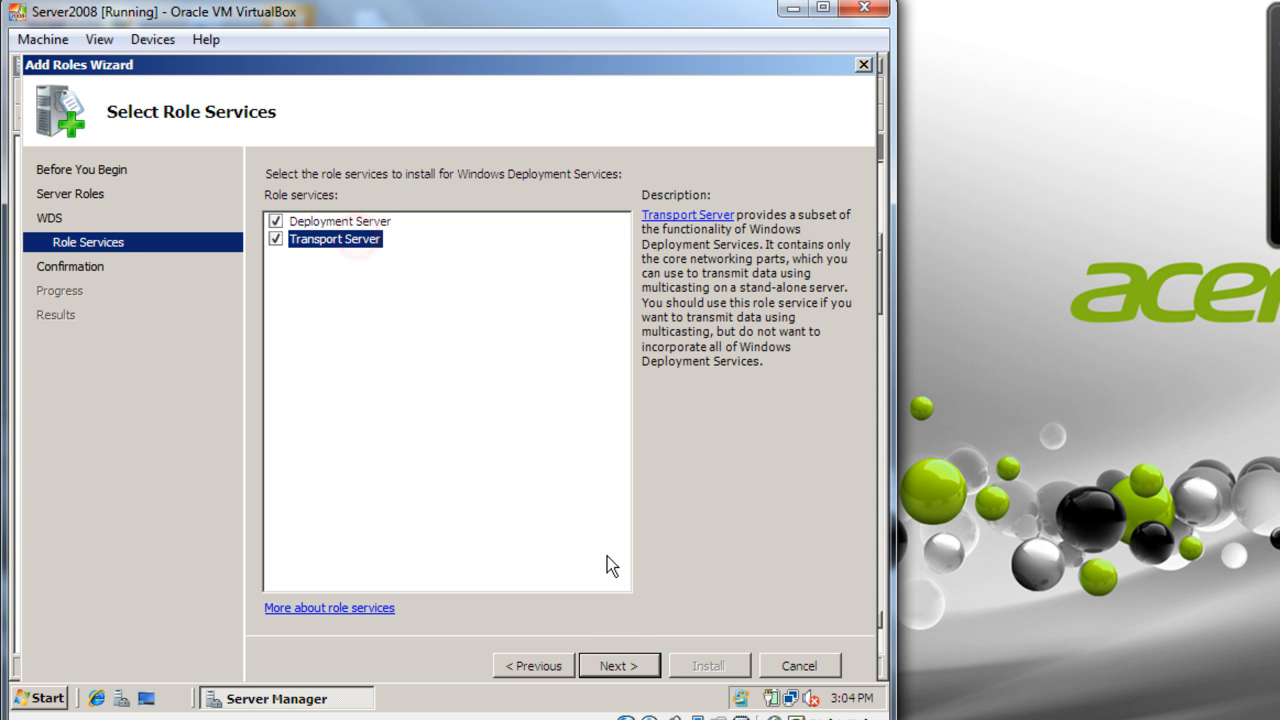
pyautogui.click(630, 665)
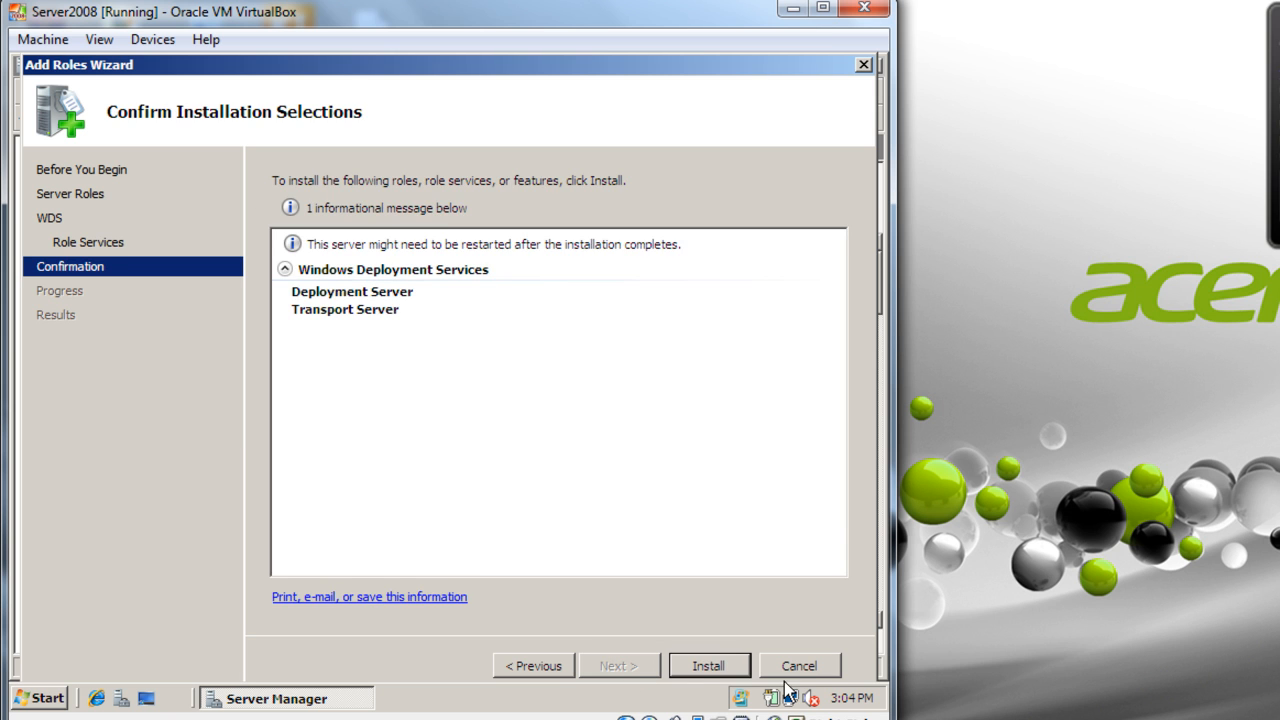
pyautogui.click(721, 666)
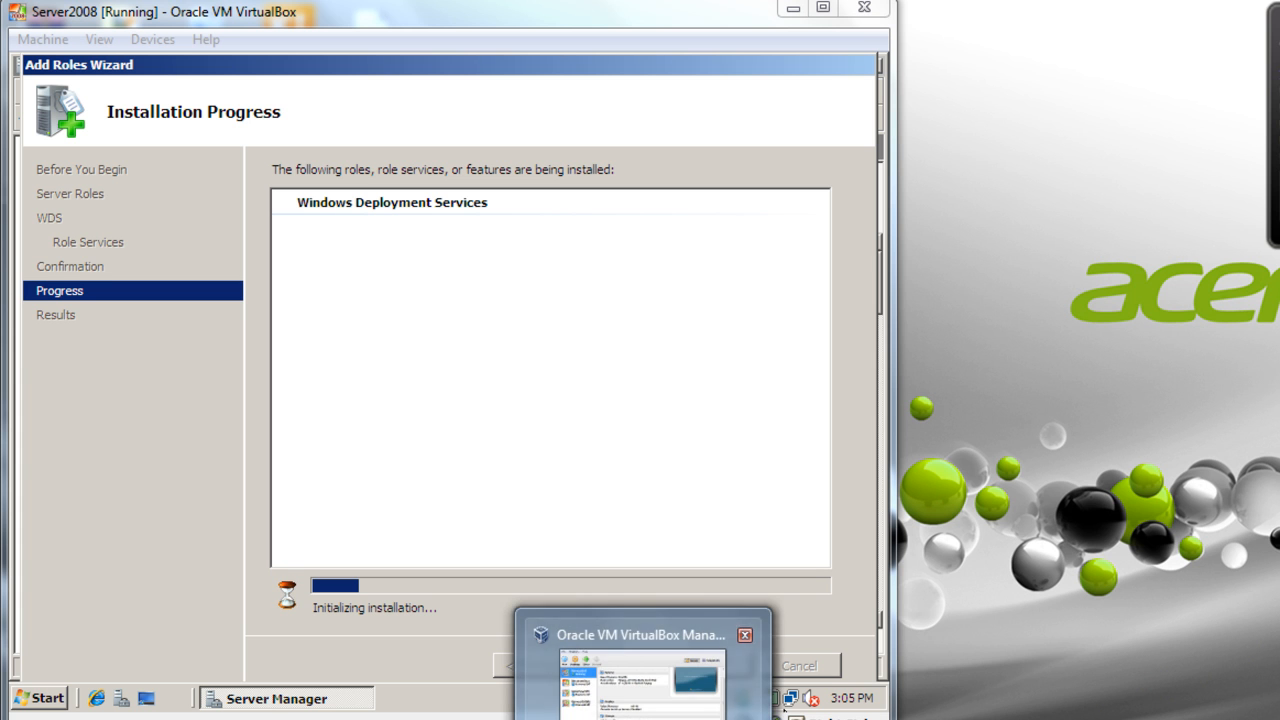
# - Close the finished Add Roles Wizard, returning to the Roles page listing 6 of 16 roles
pyautogui.click(437, 718)
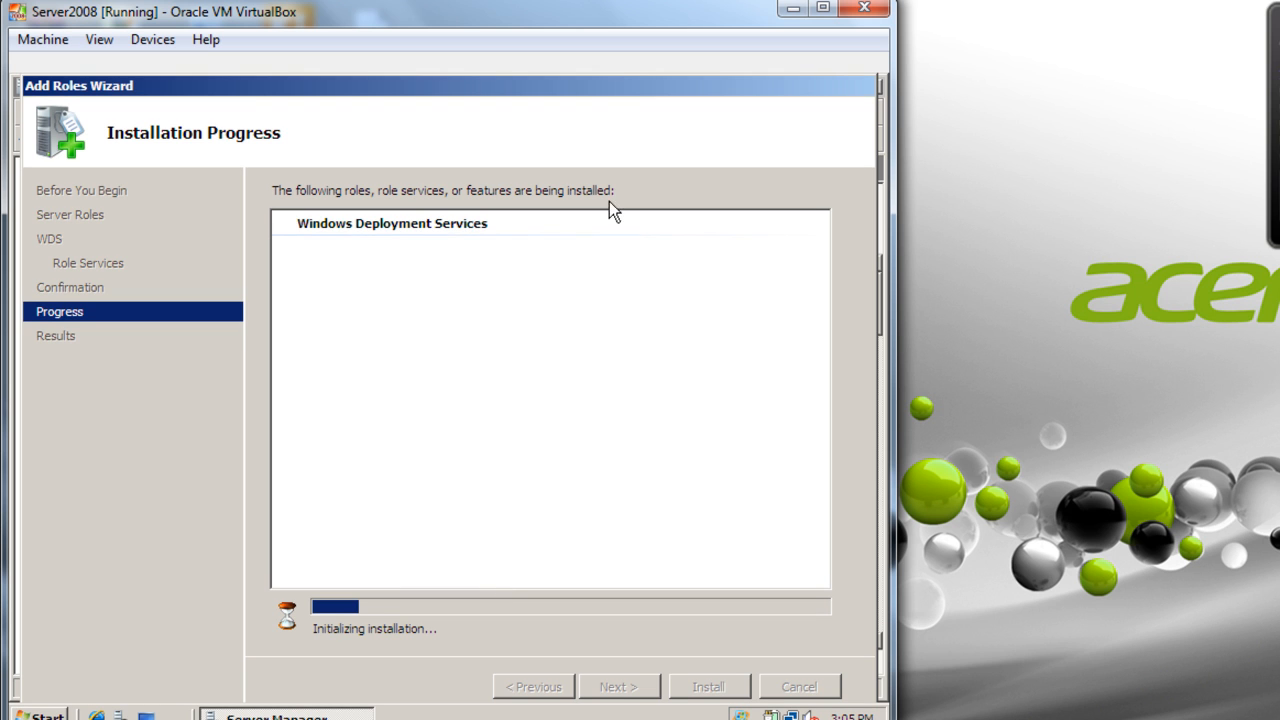
pyautogui.click(620, 76)
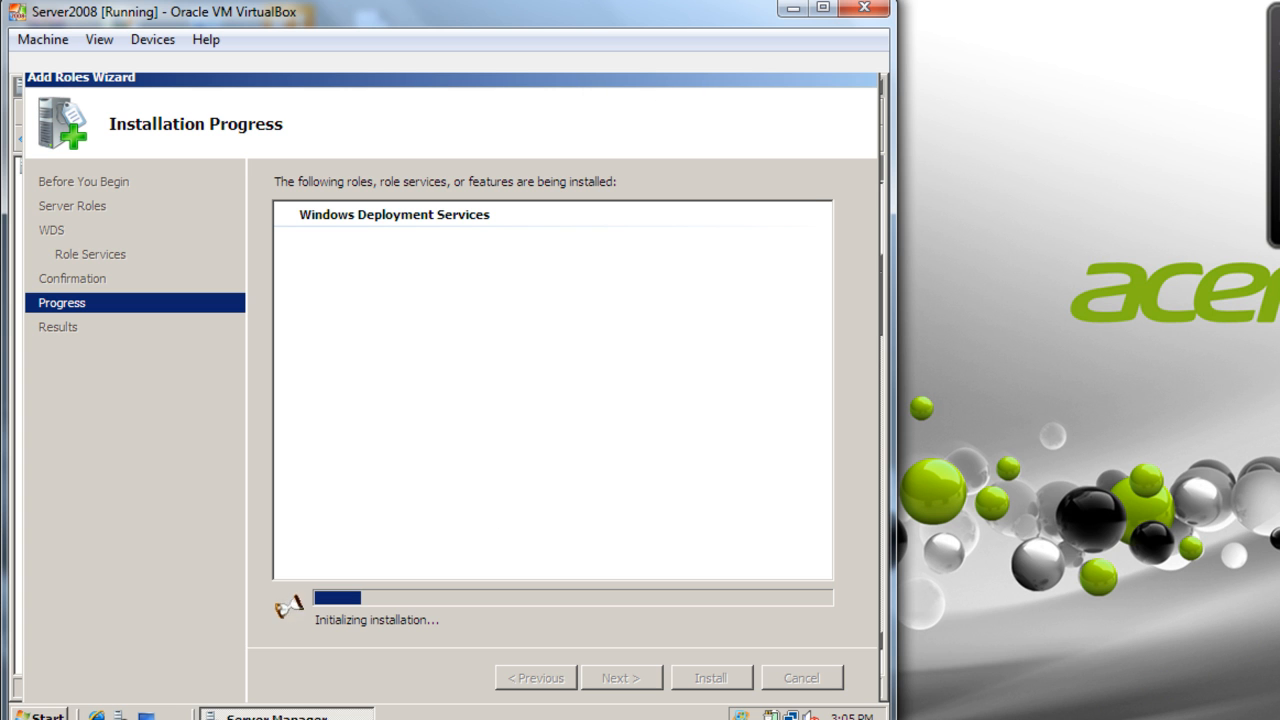
pyautogui.click(779, 719)
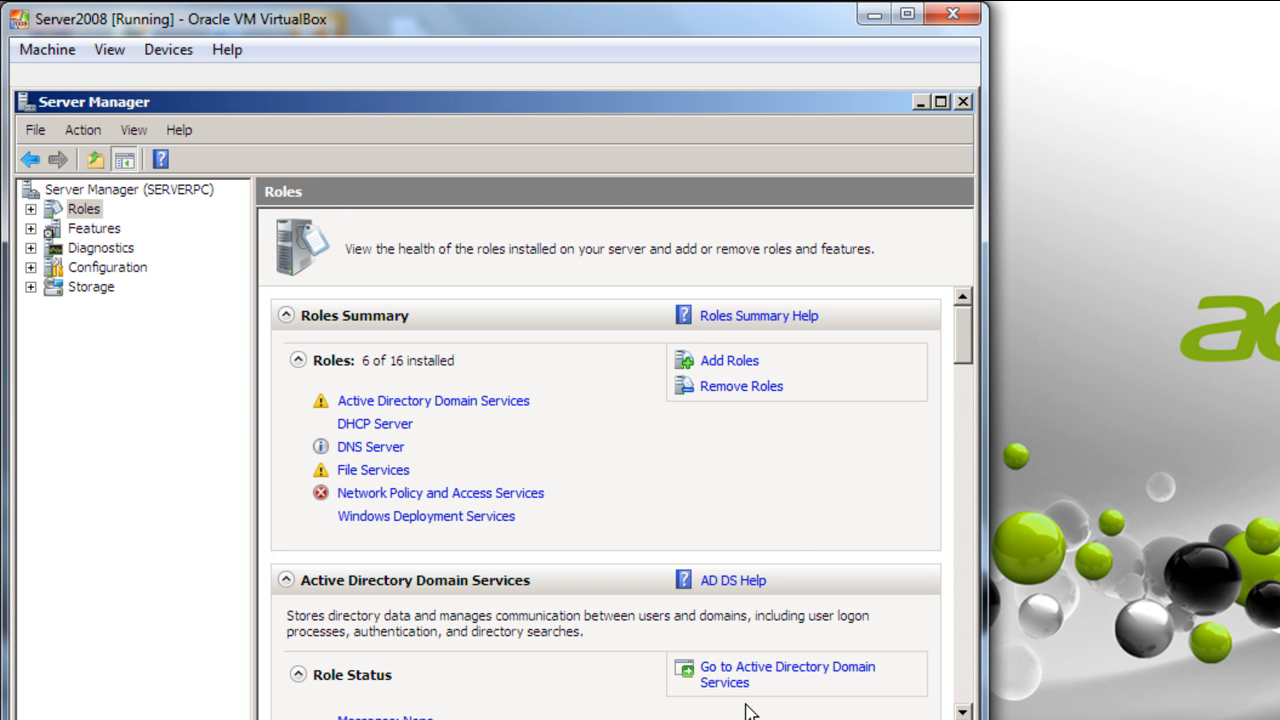
# - Close Server Manager and open the Windows Deployment Services console from the Start menu
pyautogui.click(963, 101)
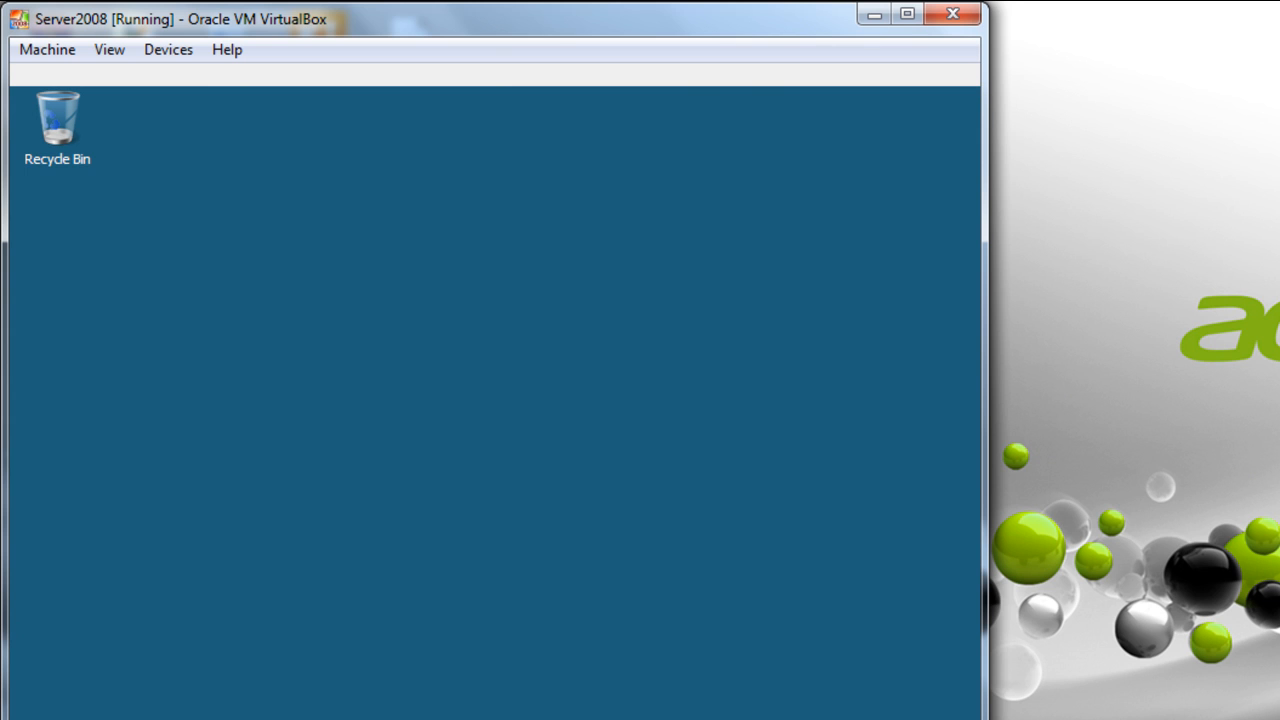
pyautogui.click(28, 719)
pyautogui.moveTo(369, 510)
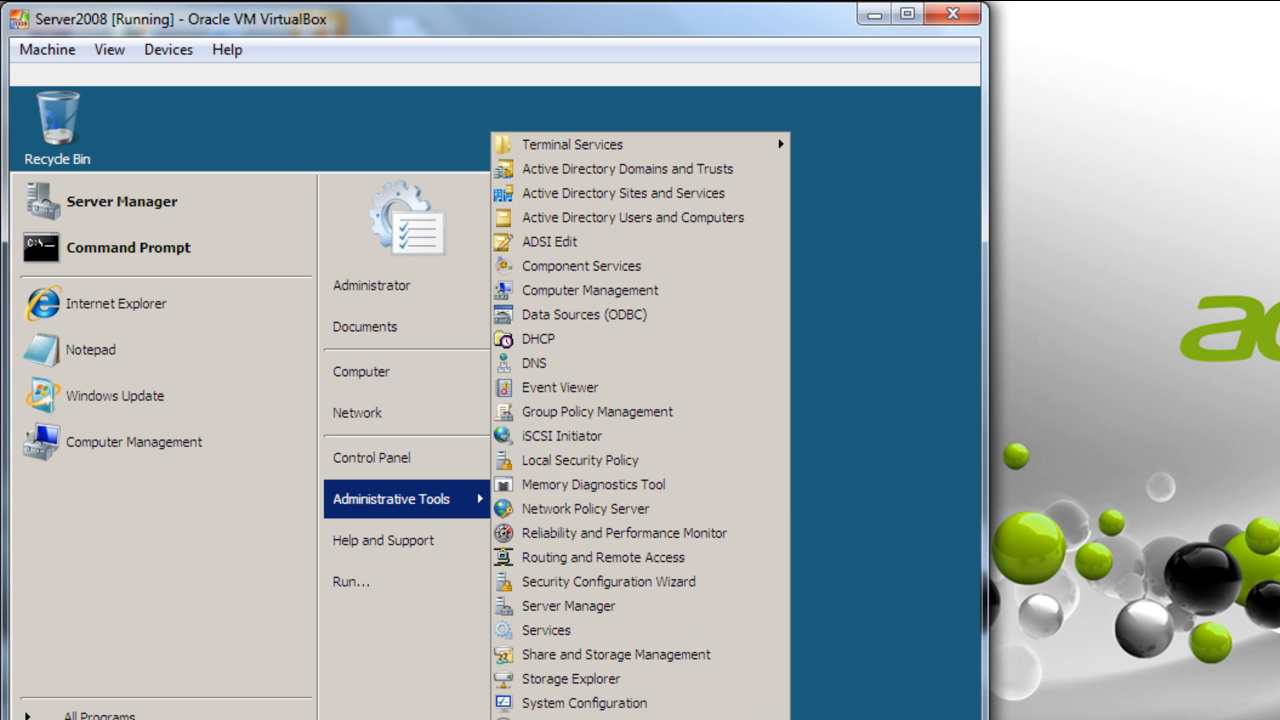
pyautogui.click(600, 719)
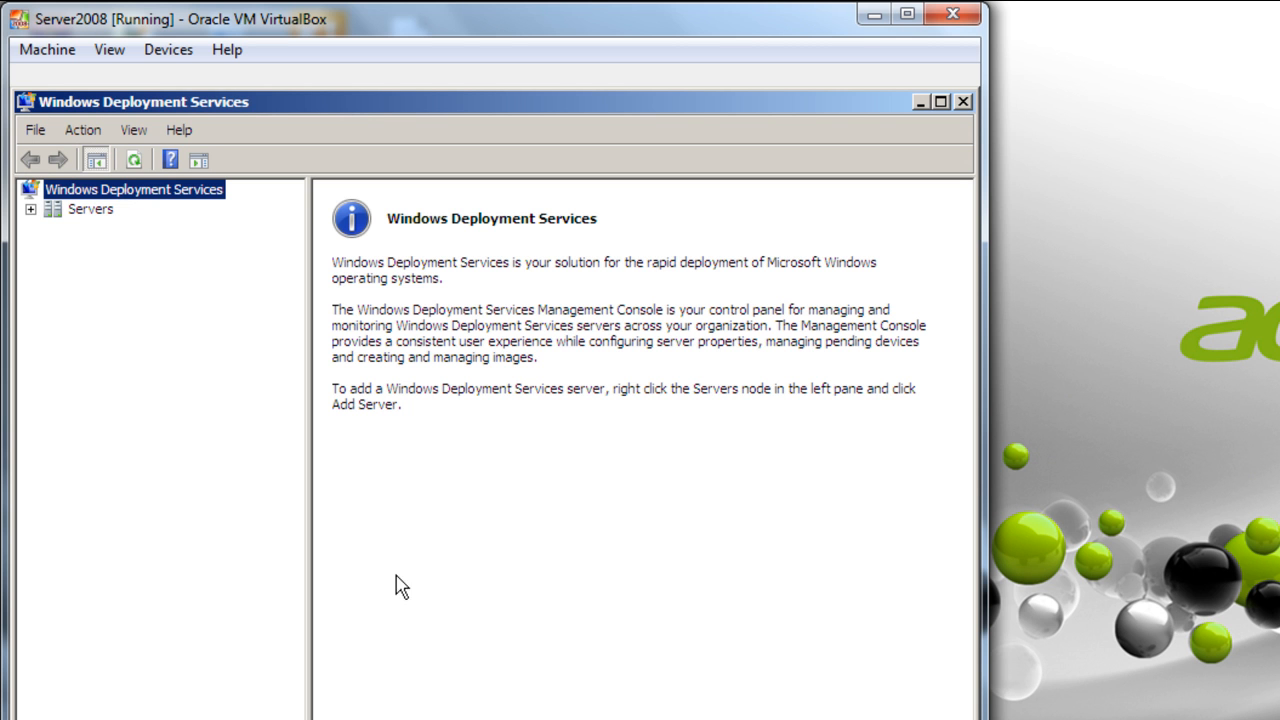
# - Launch Configure Server for SERVERPC.swest.com under Servers
pyautogui.click(30, 209)
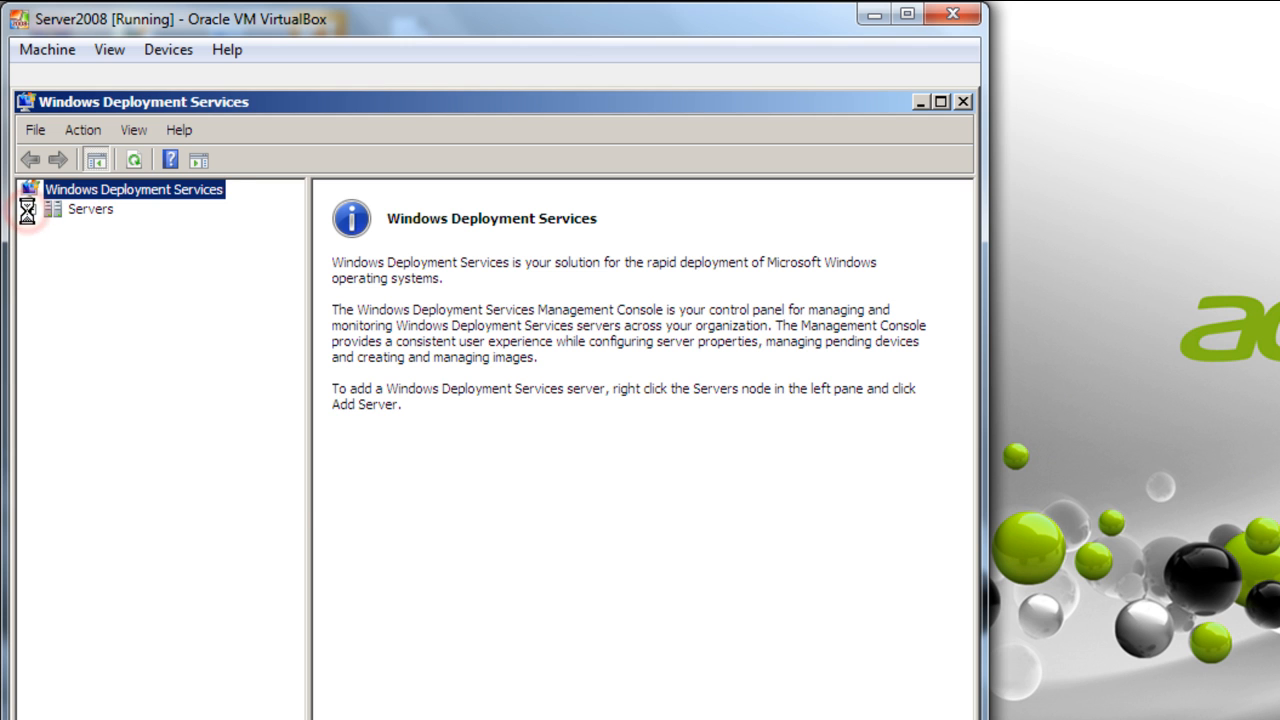
pyautogui.click(118, 230)
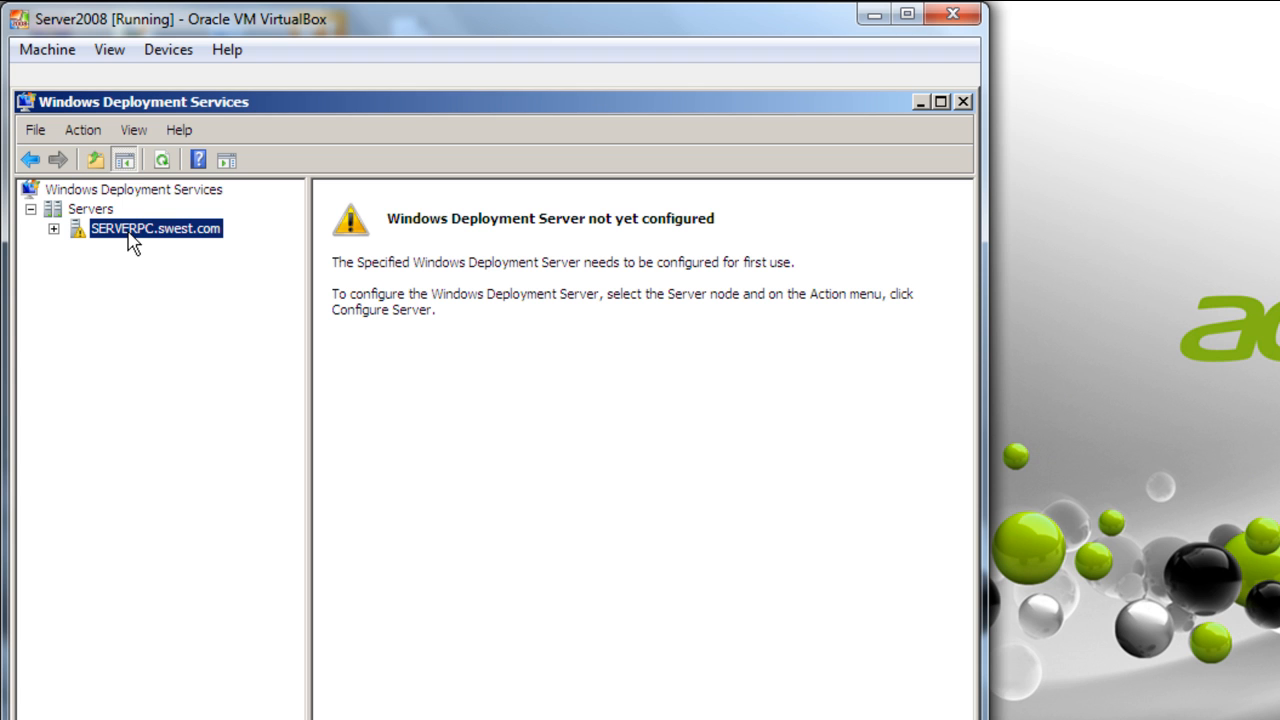
pyautogui.rightClick(131, 241)
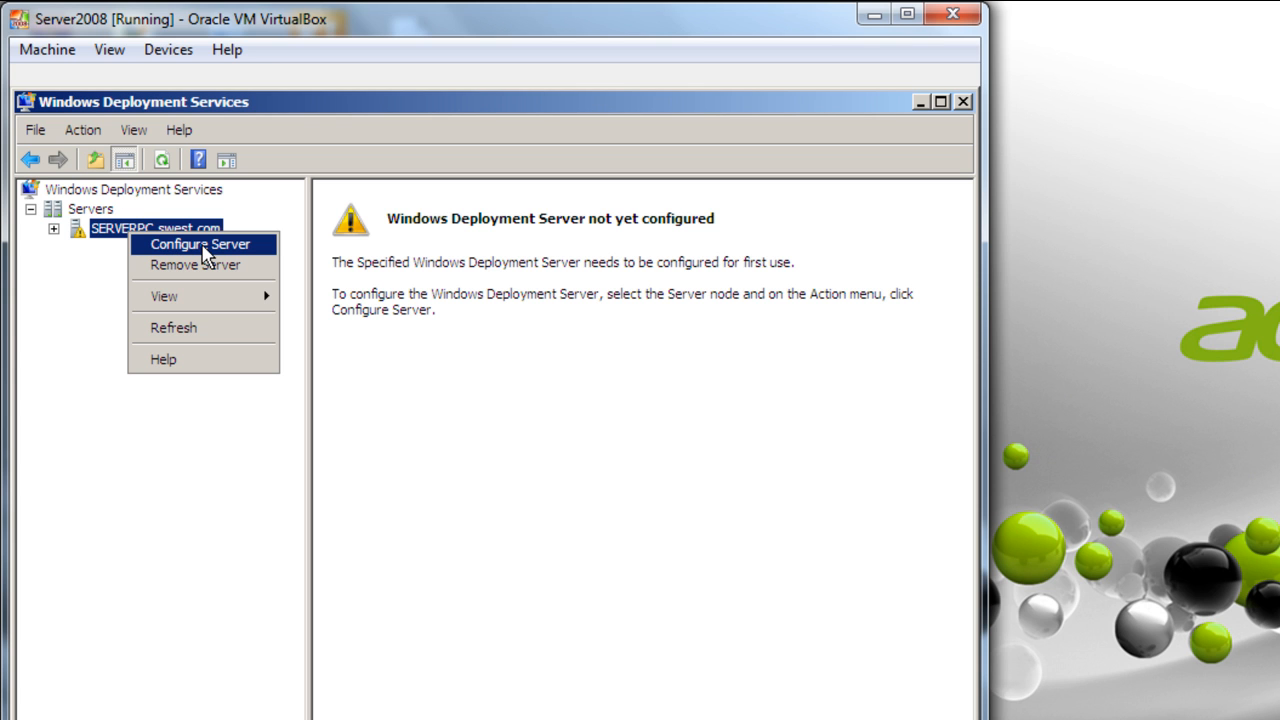
pyautogui.click(203, 246)
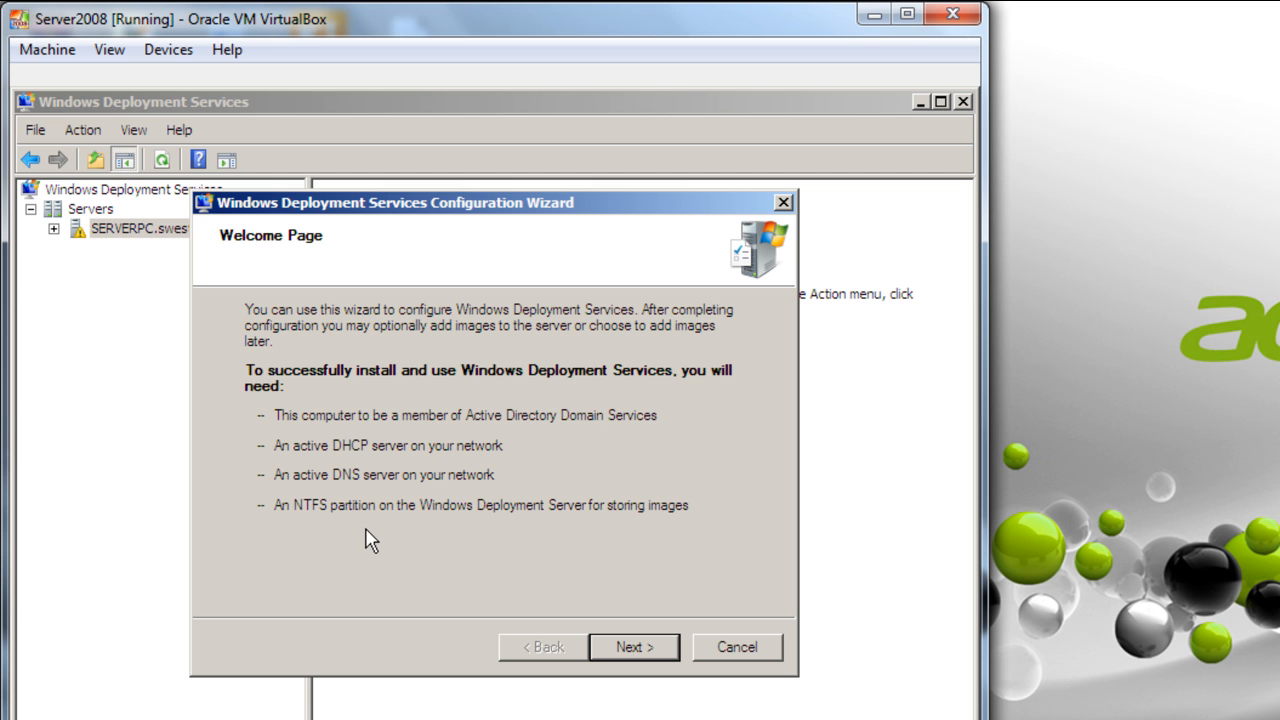
pyautogui.press('super+d')
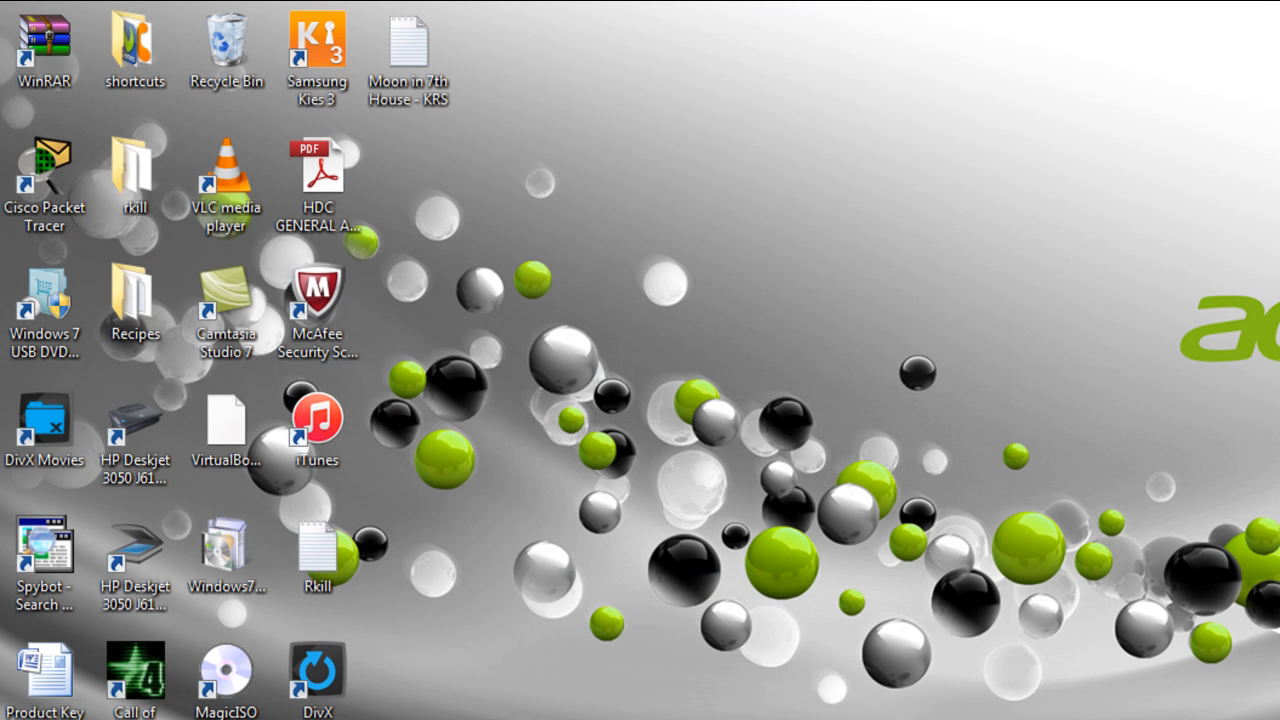
pyautogui.press('super+d')
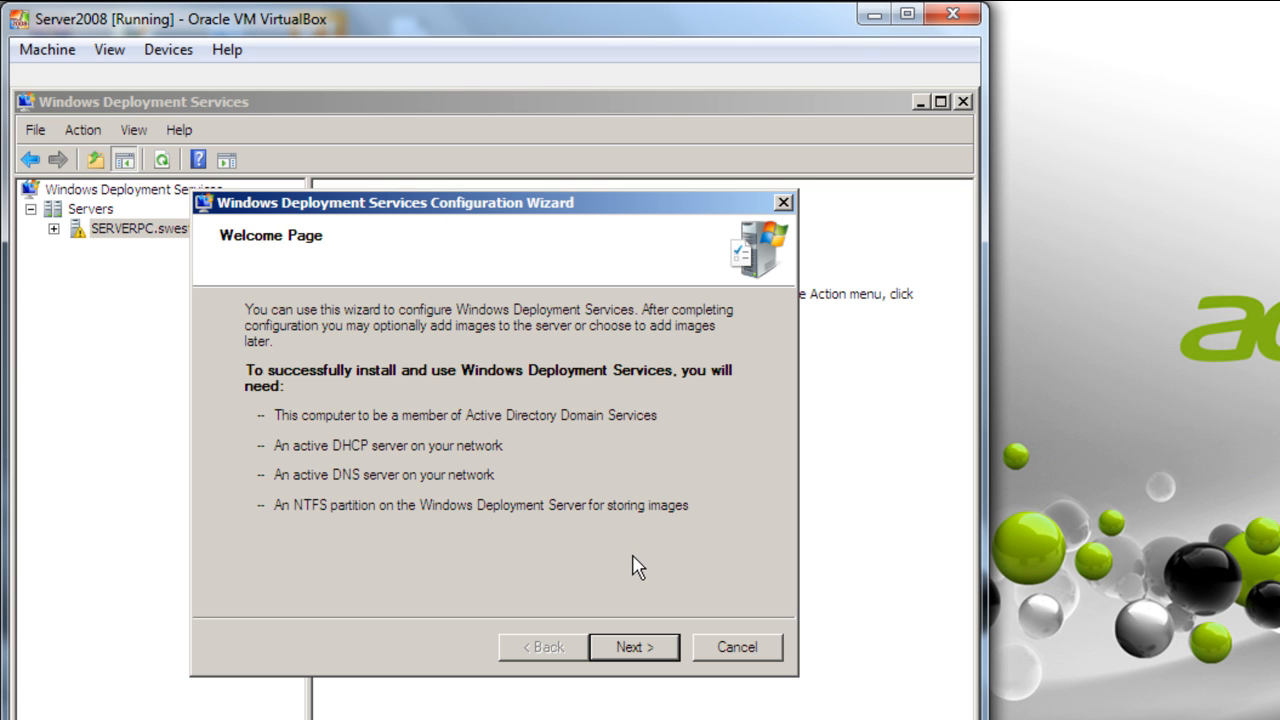
# - Keep C:\RemoteInstall as the remote installation folder and accept the system volume warning
pyautogui.click(617, 660)
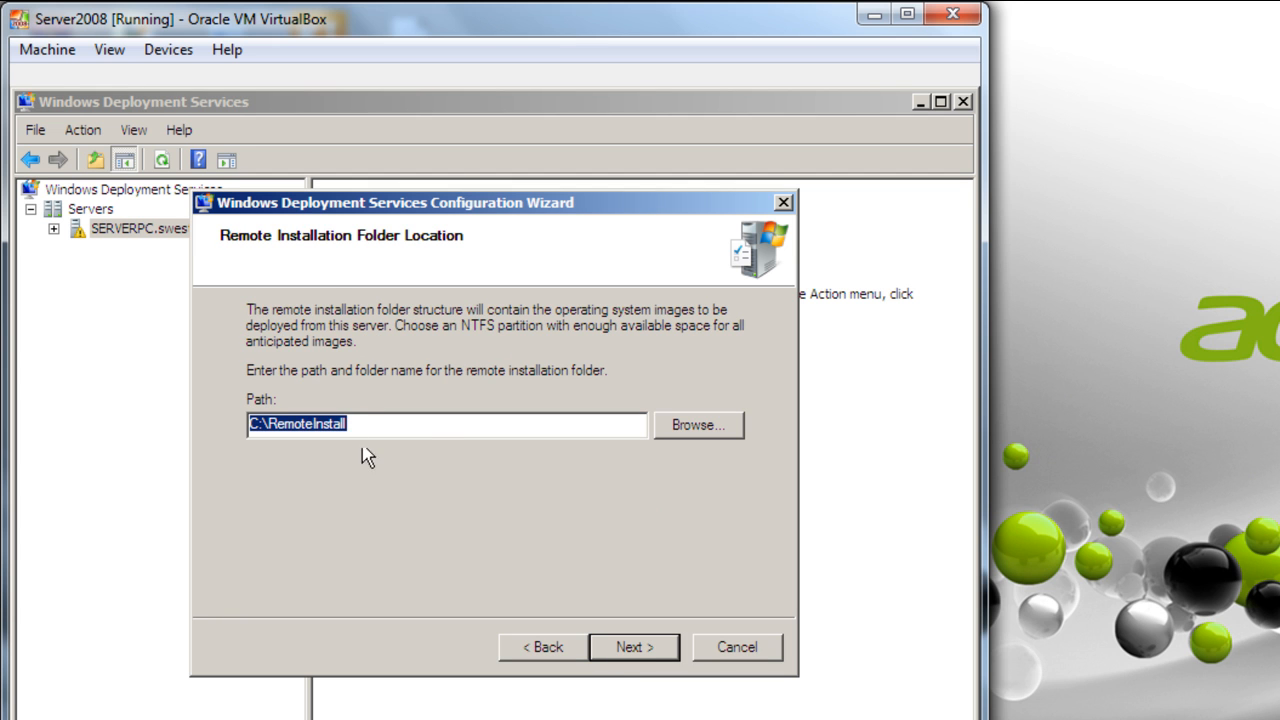
pyautogui.click(620, 660)
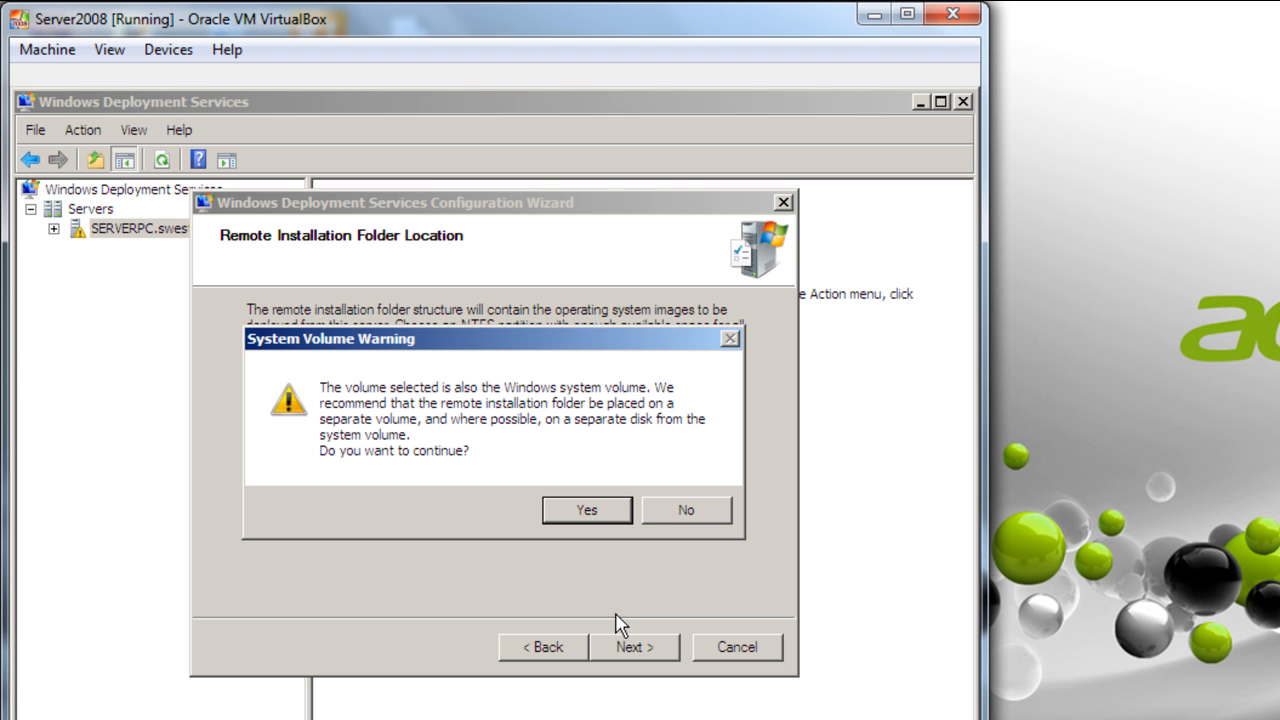
pyautogui.click(572, 512)
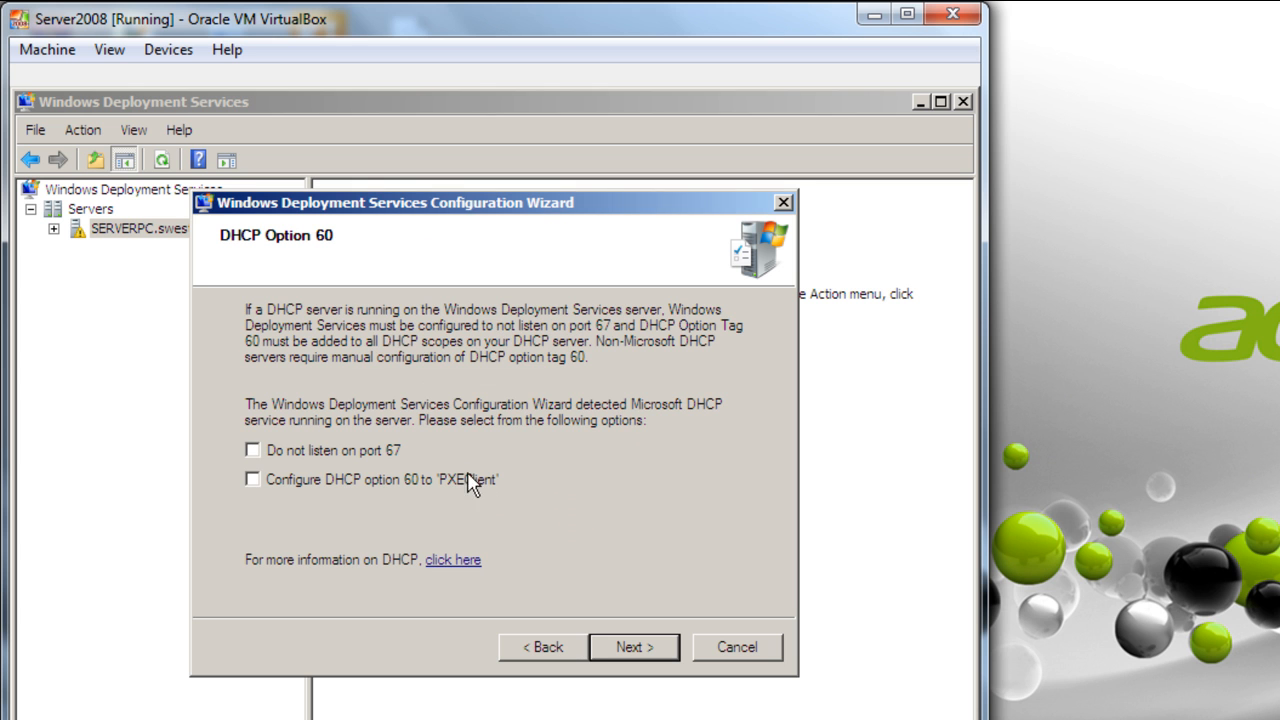
# - Enable 'Do not listen on port 67' and set DHCP option 60 to PXEClient
pyautogui.click(320, 450)
pyautogui.click(255, 479)
pyautogui.click(645, 649)
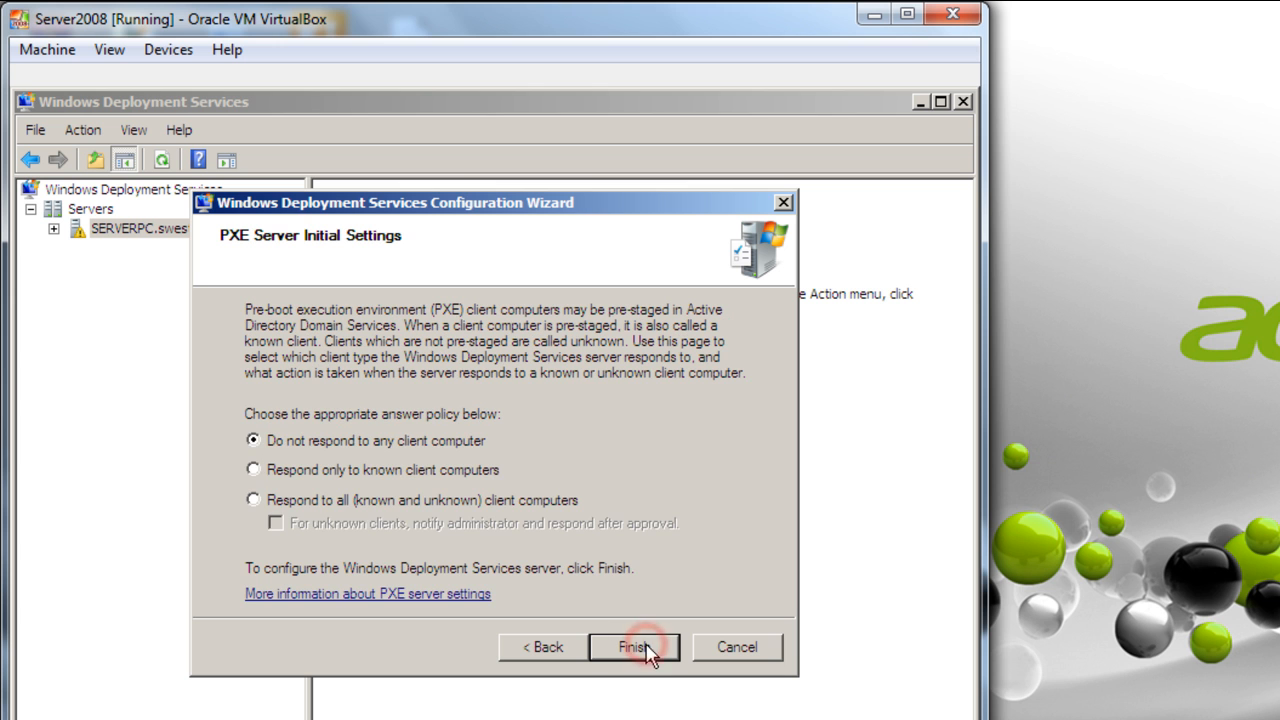
# - Set the PXE server to respond to all known and unknown client computers and finish
pyautogui.click(331, 501)
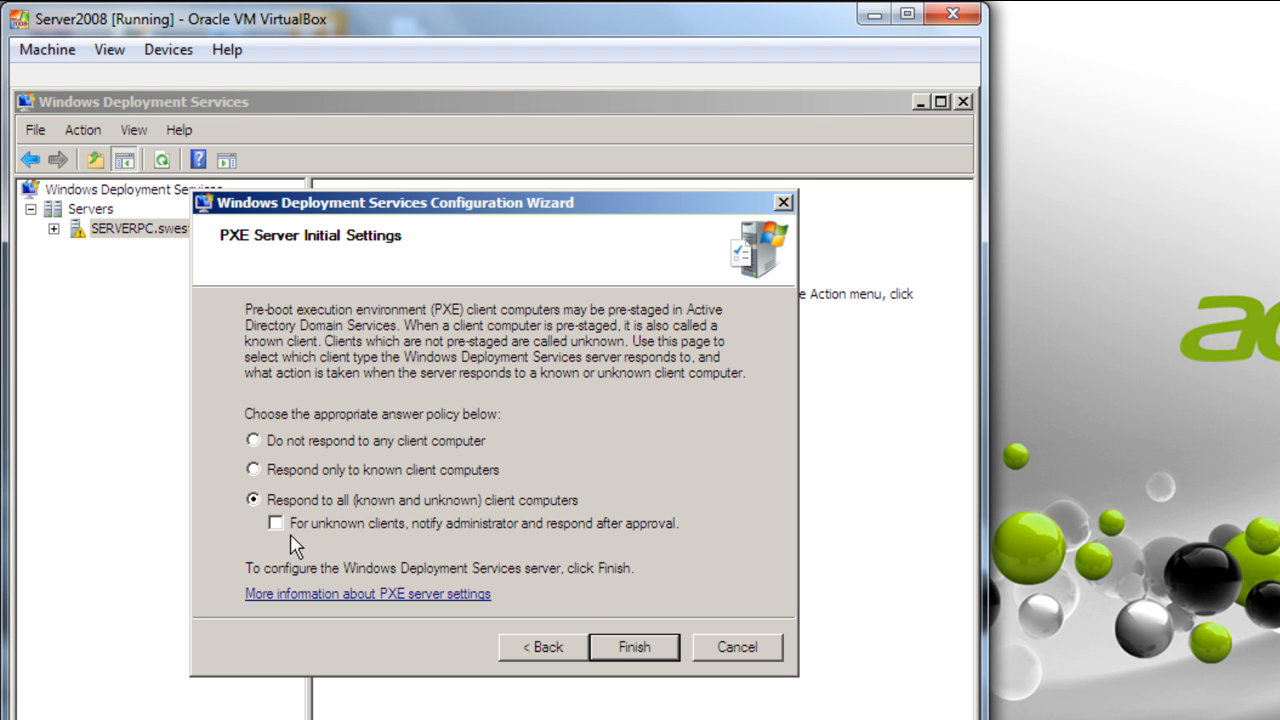
pyautogui.click(618, 656)
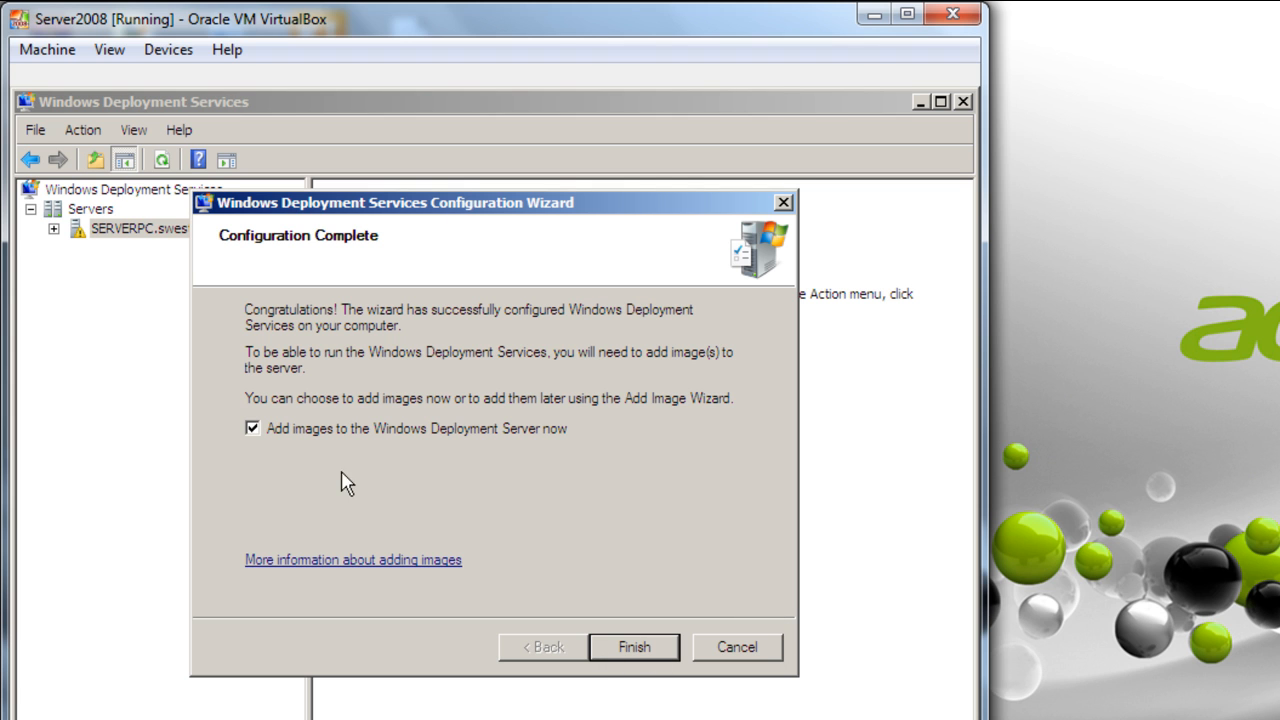
# - Close the completed configuration wizard and cancel the automatic Add Image Wizard
pyautogui.click(640, 646)
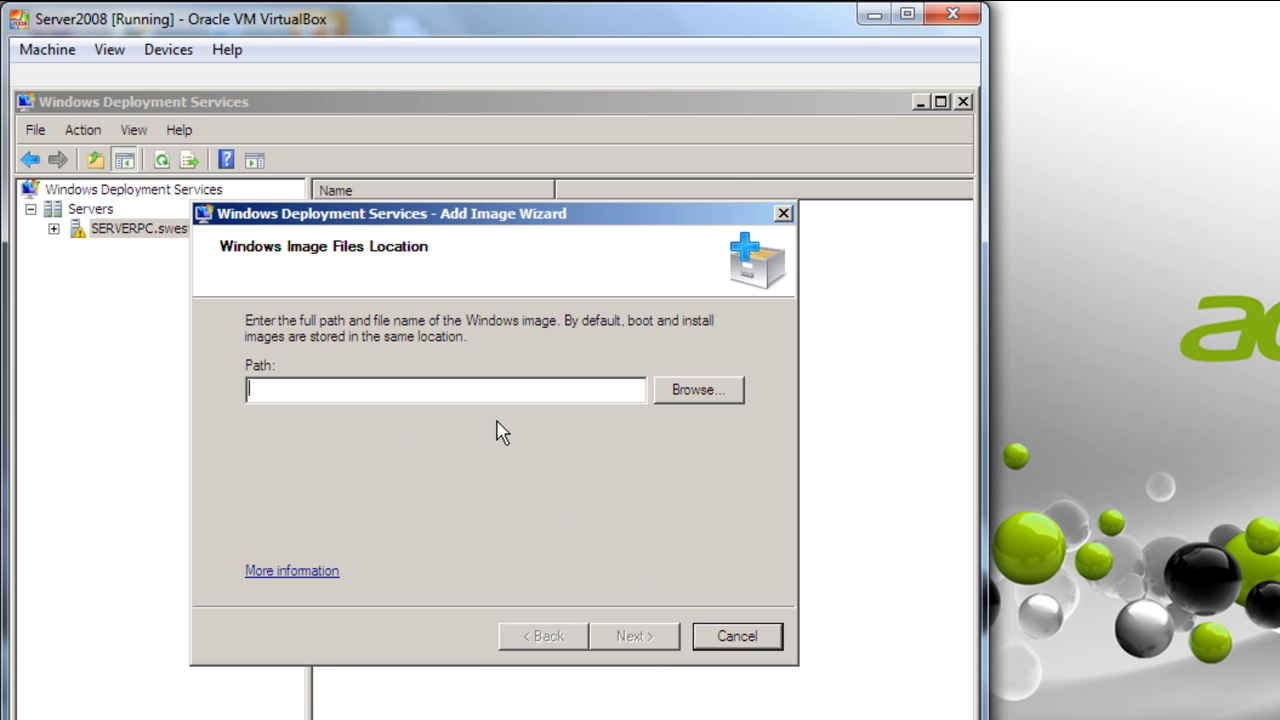
pyautogui.click(714, 638)
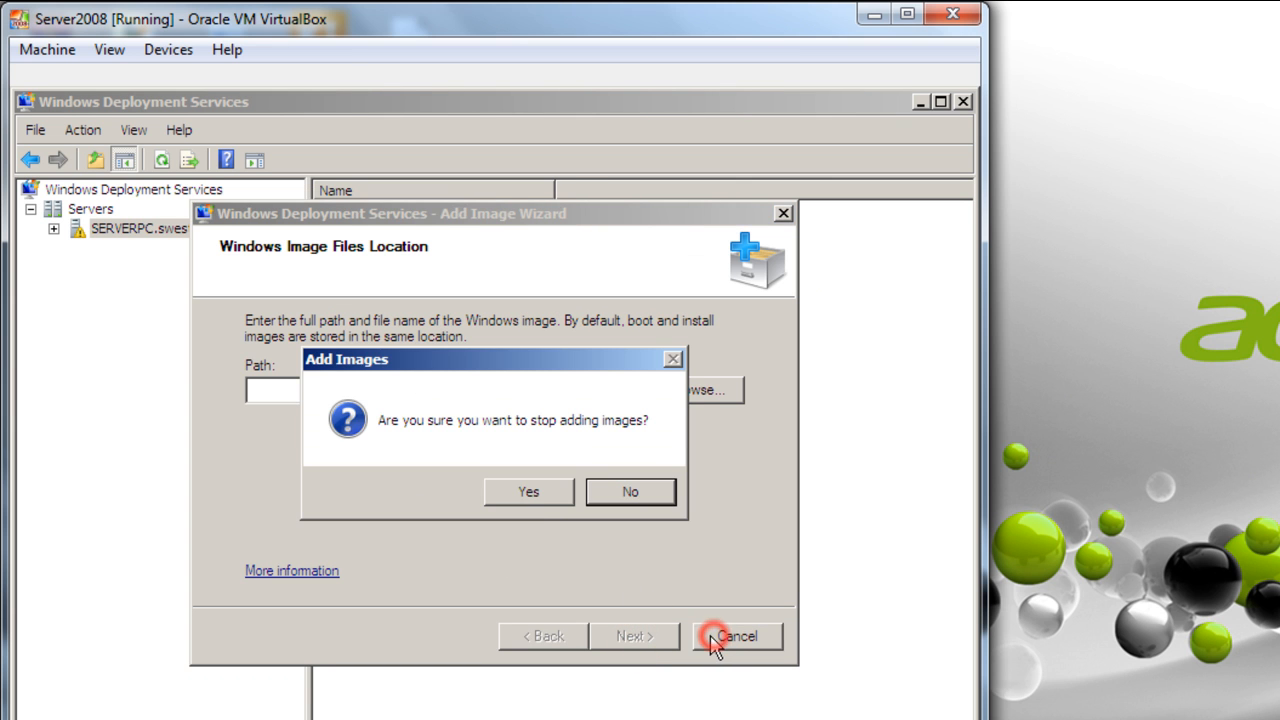
pyautogui.click(531, 497)
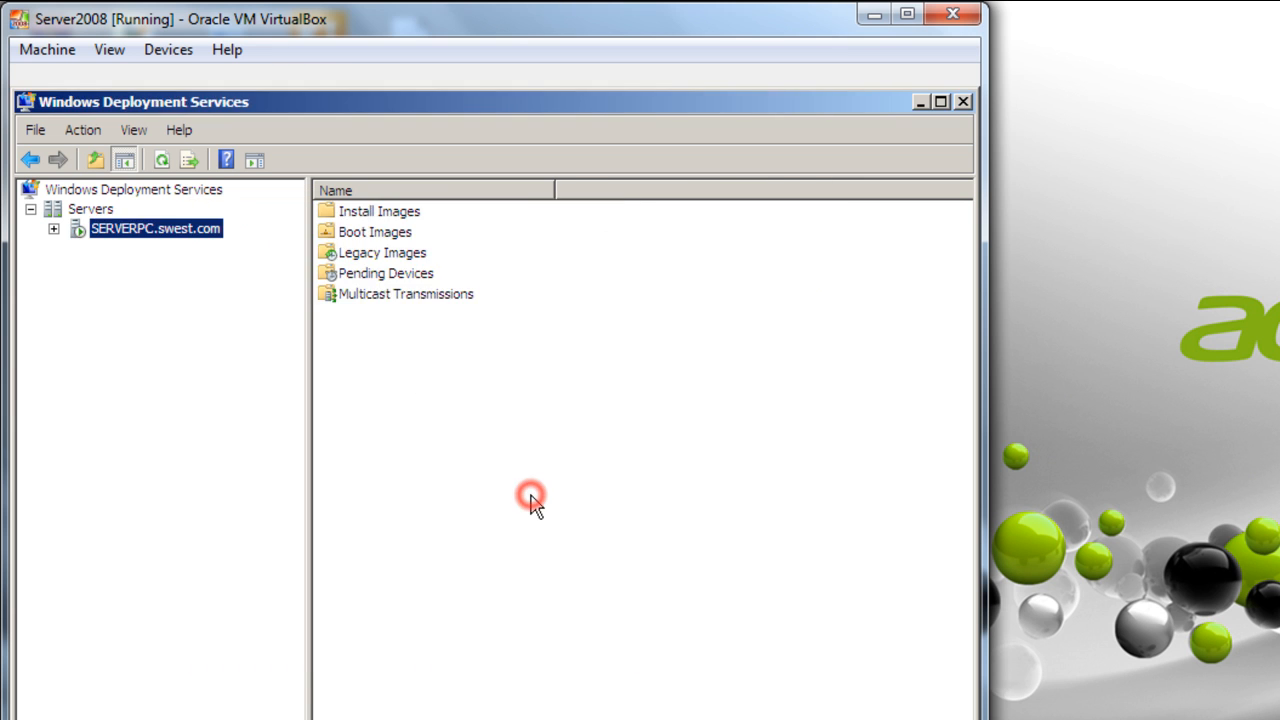
# - Add an install image to SERVERPC.swest.com under a new image group 'Win7 Install Image'
pyautogui.click(53, 229)
pyautogui.click(140, 248)
pyautogui.rightClick(446, 264)
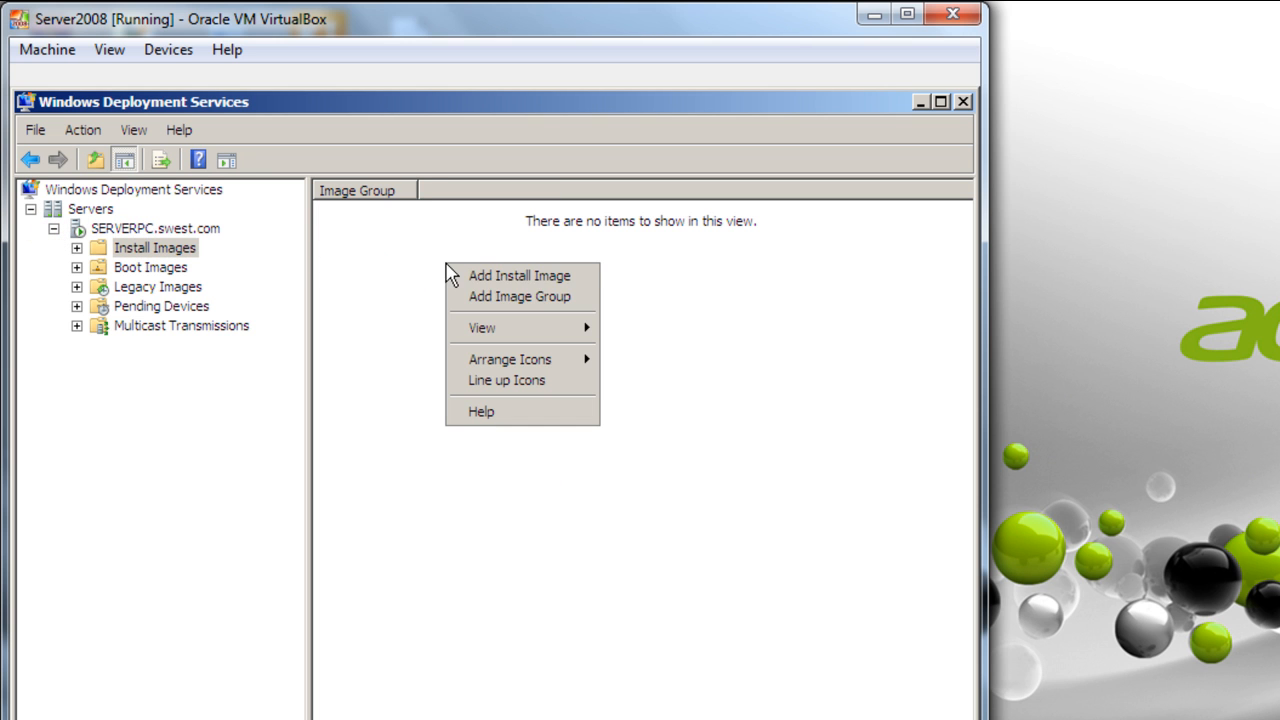
pyautogui.click(548, 278)
pyautogui.moveTo(609, 396); pyautogui.dragTo(486, 393)
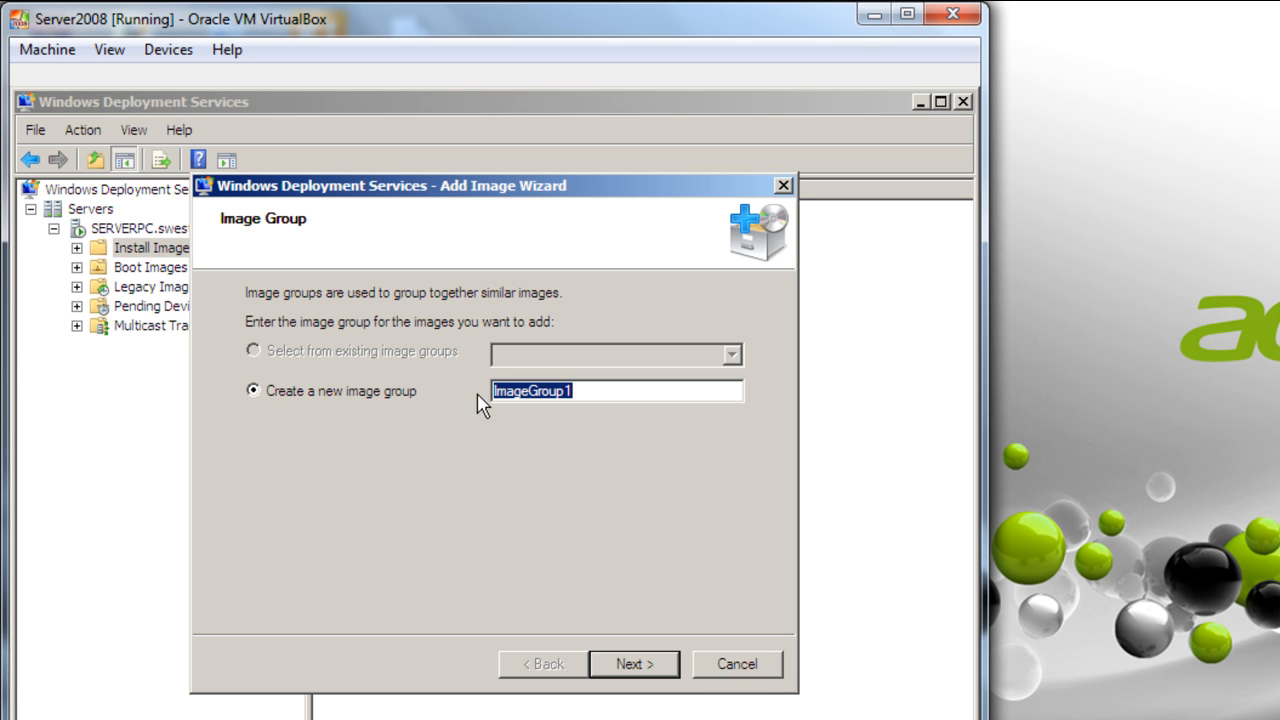
pyautogui.write('Win')
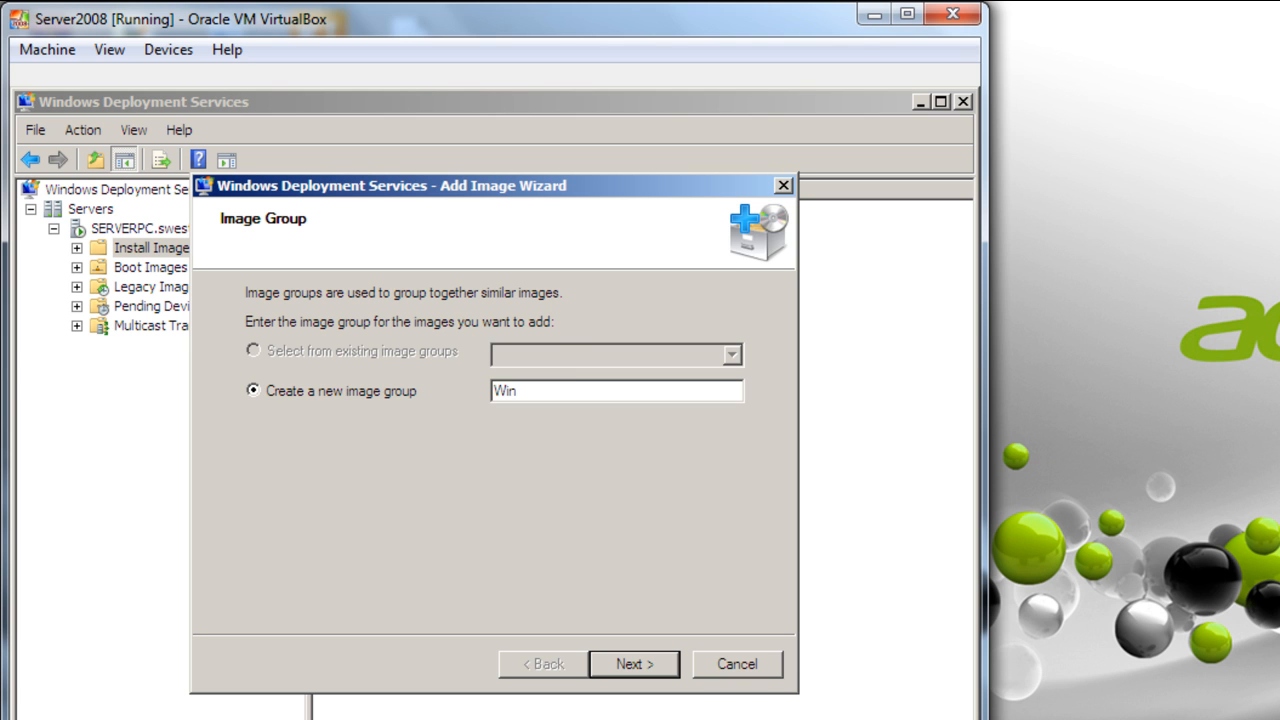
pyautogui.write('7 InstallIm')
pyautogui.press('BackSpace')
pyautogui.press('BackSpace')
pyautogui.press('BackSpace')
pyautogui.write('Ima')
pyautogui.press('BackSpace')
pyautogui.press('BackSpace')
pyautogui.press('BackSpace')
pyautogui.write('Image')
pyautogui.click(622, 668)
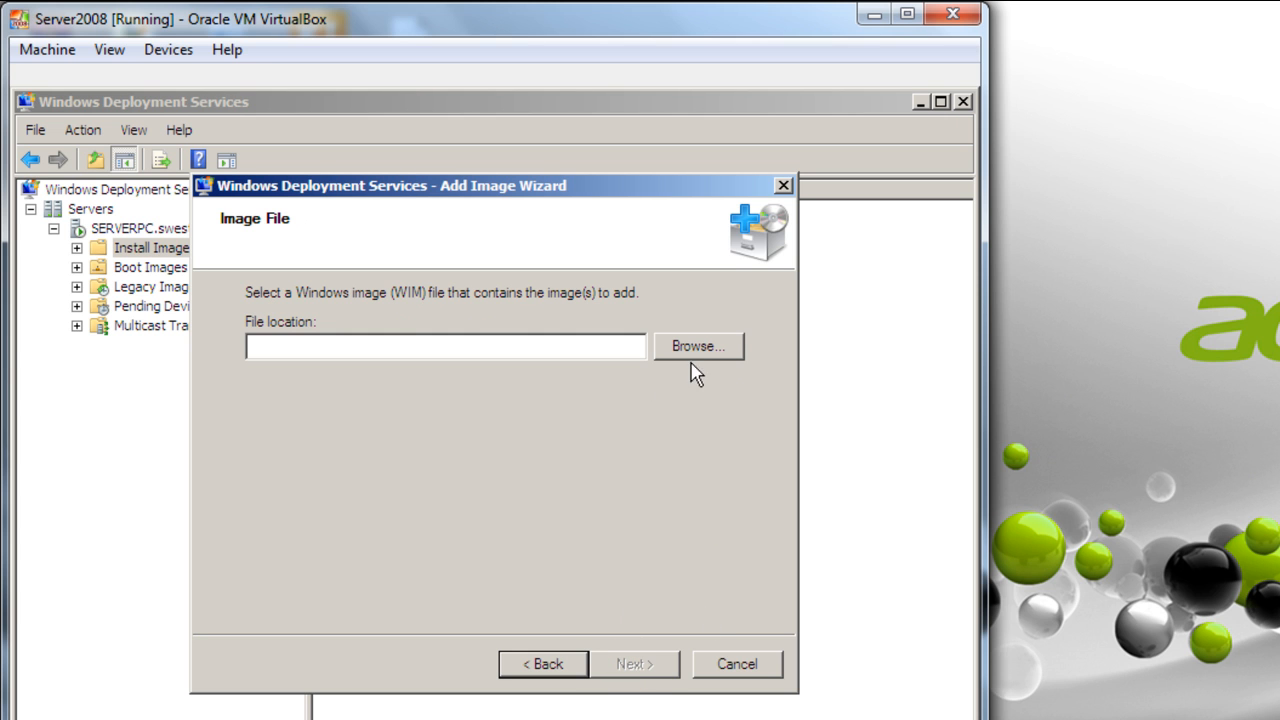
# - Mount the Windows 7 x86_x64 ISO in the guest's CD drive D: and dismiss AutoPlay
pyautogui.rightClick(717, 719)
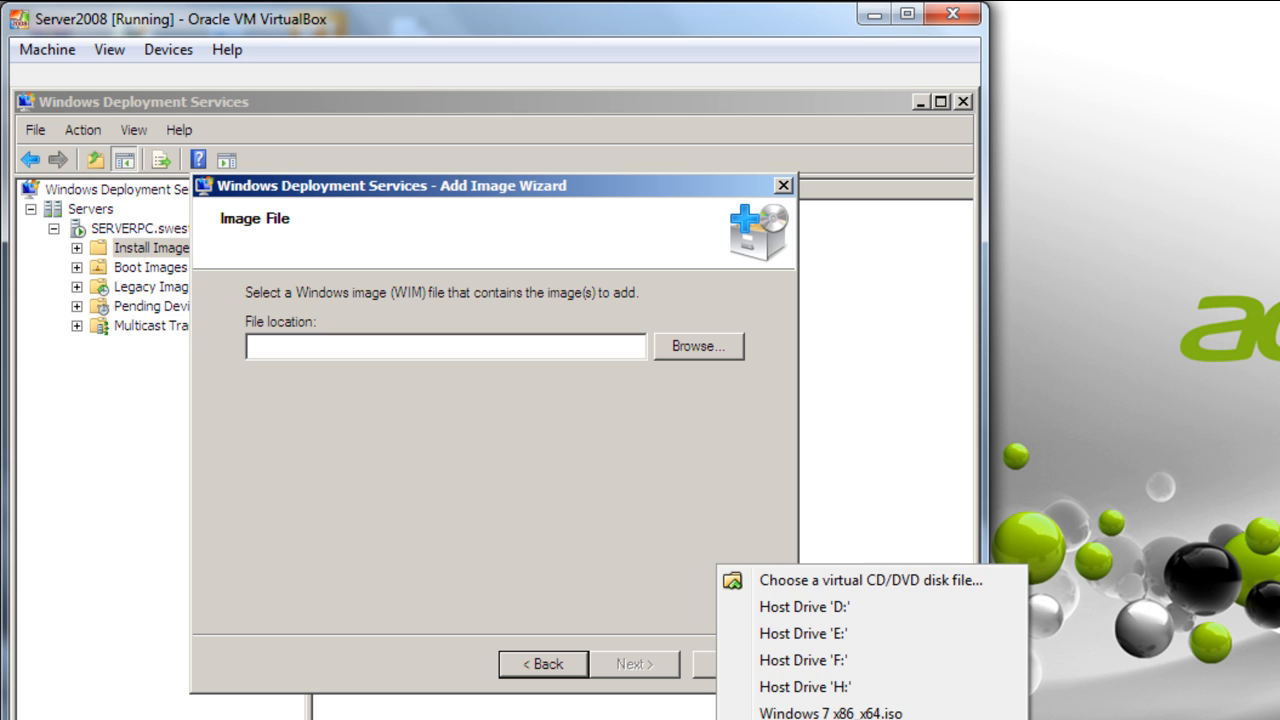
pyautogui.click(811, 580)
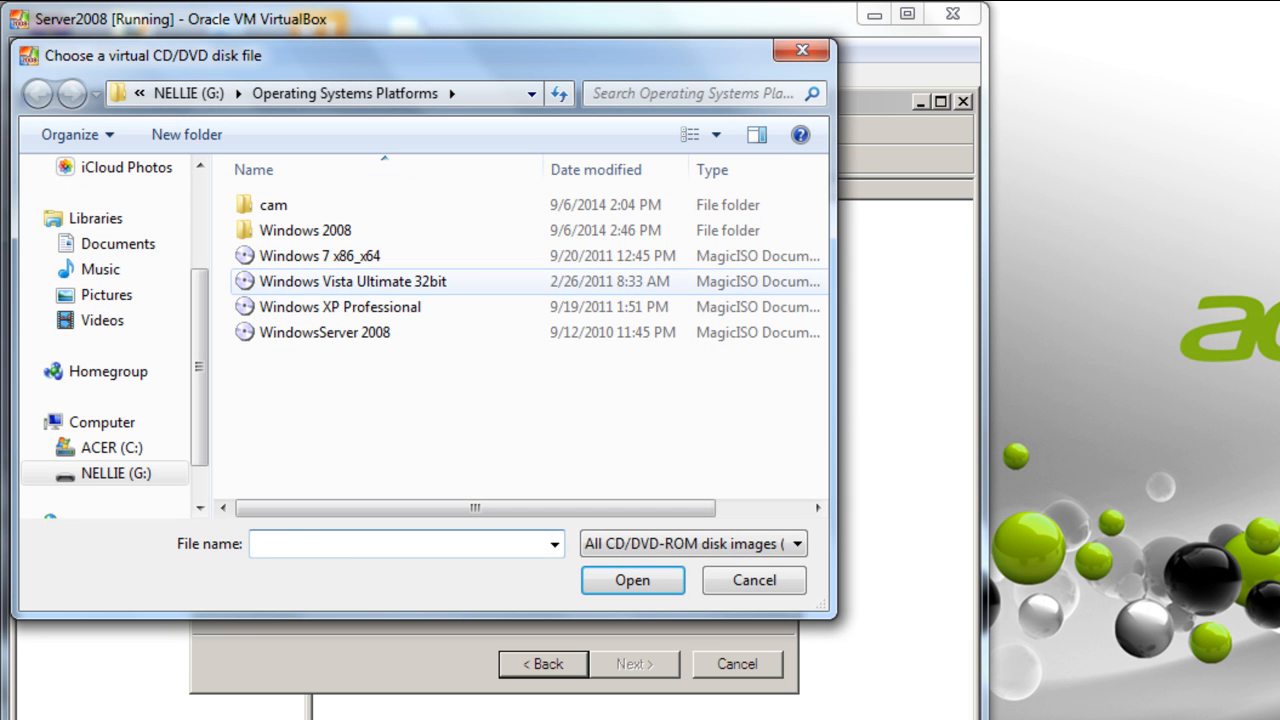
pyautogui.click(318, 258)
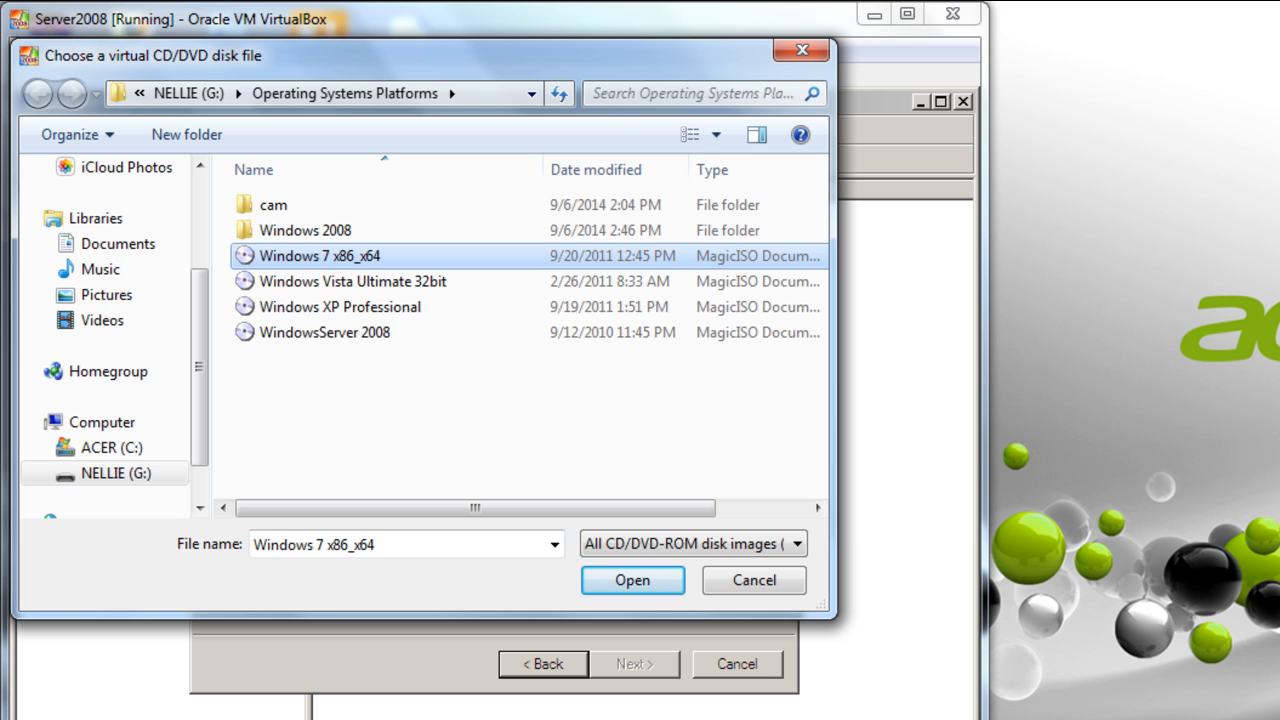
pyautogui.click(617, 580)
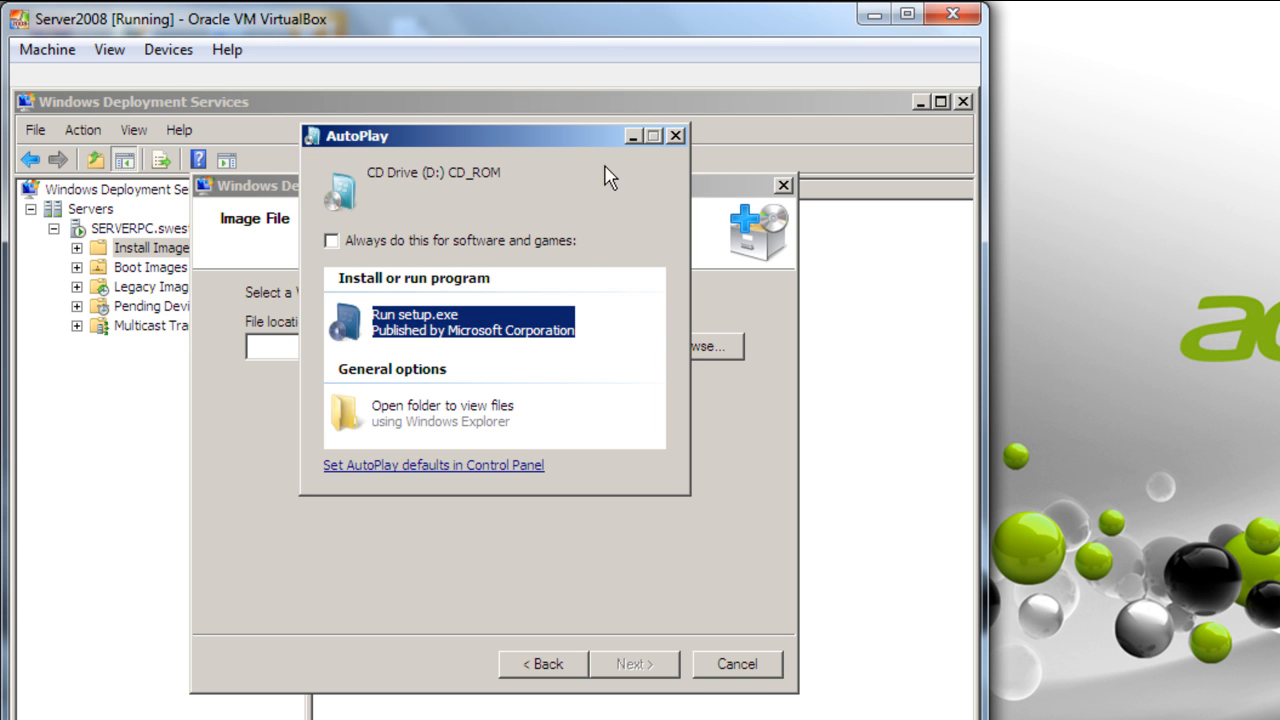
pyautogui.click(674, 136)
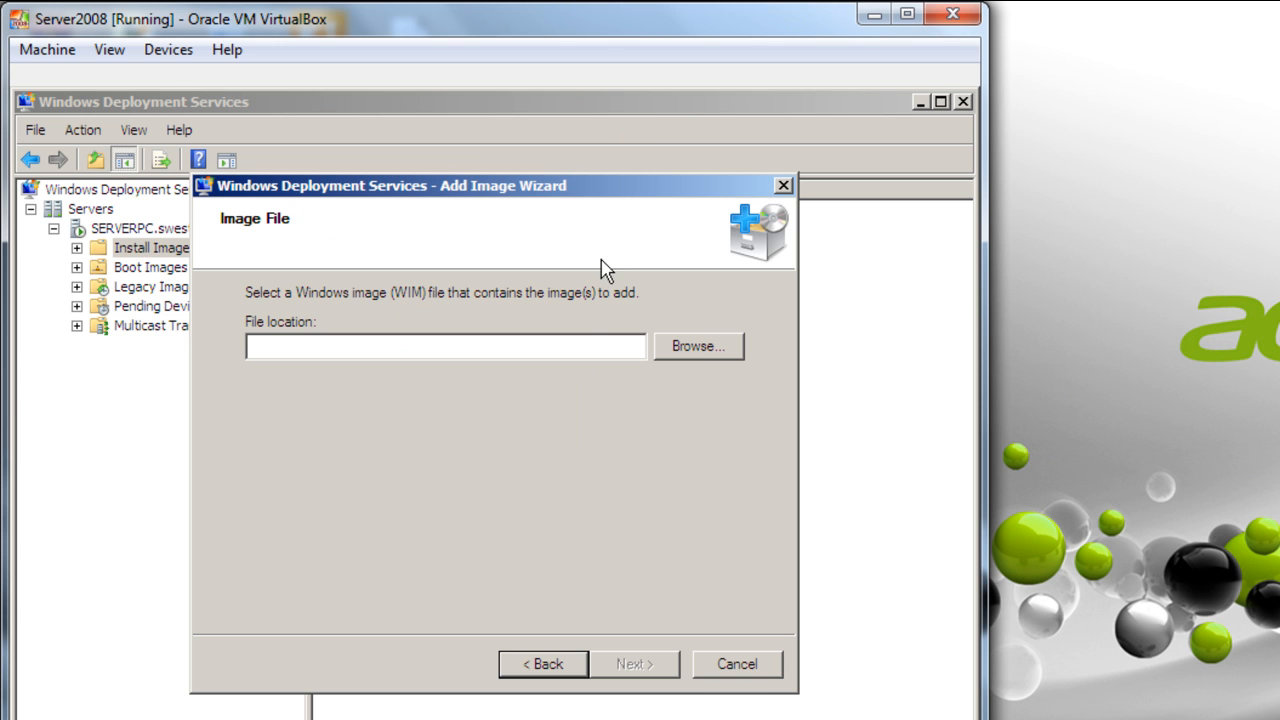
pyautogui.click(573, 390)
# - Select D:\SOURCES\INSTALL.WIM as the install image file
pyautogui.click(706, 346)
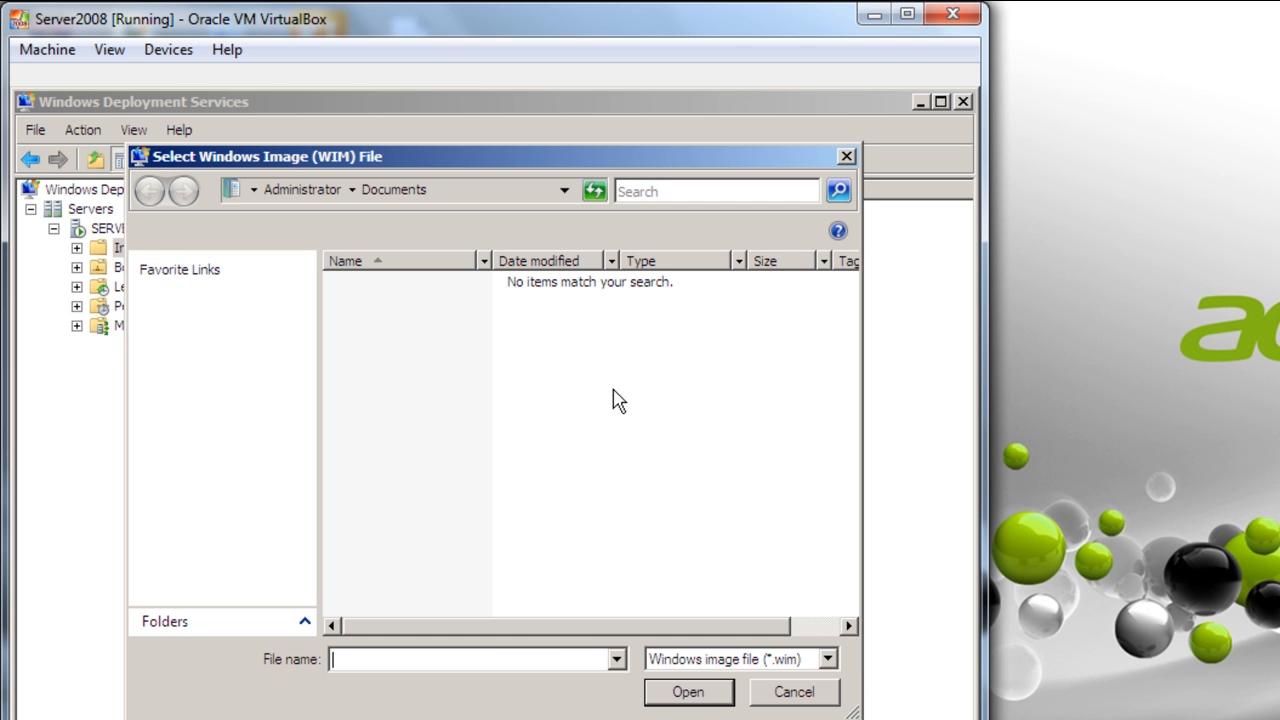
pyautogui.click(188, 322)
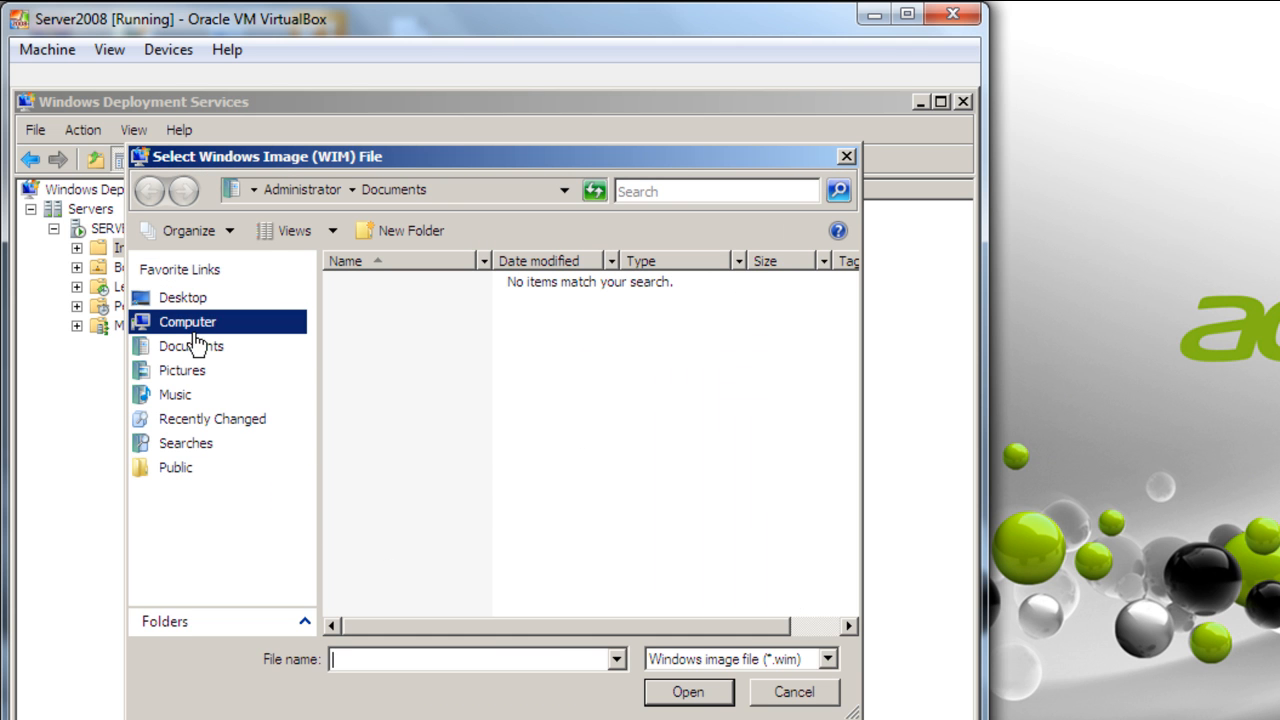
pyautogui.doubleClick(406, 386)
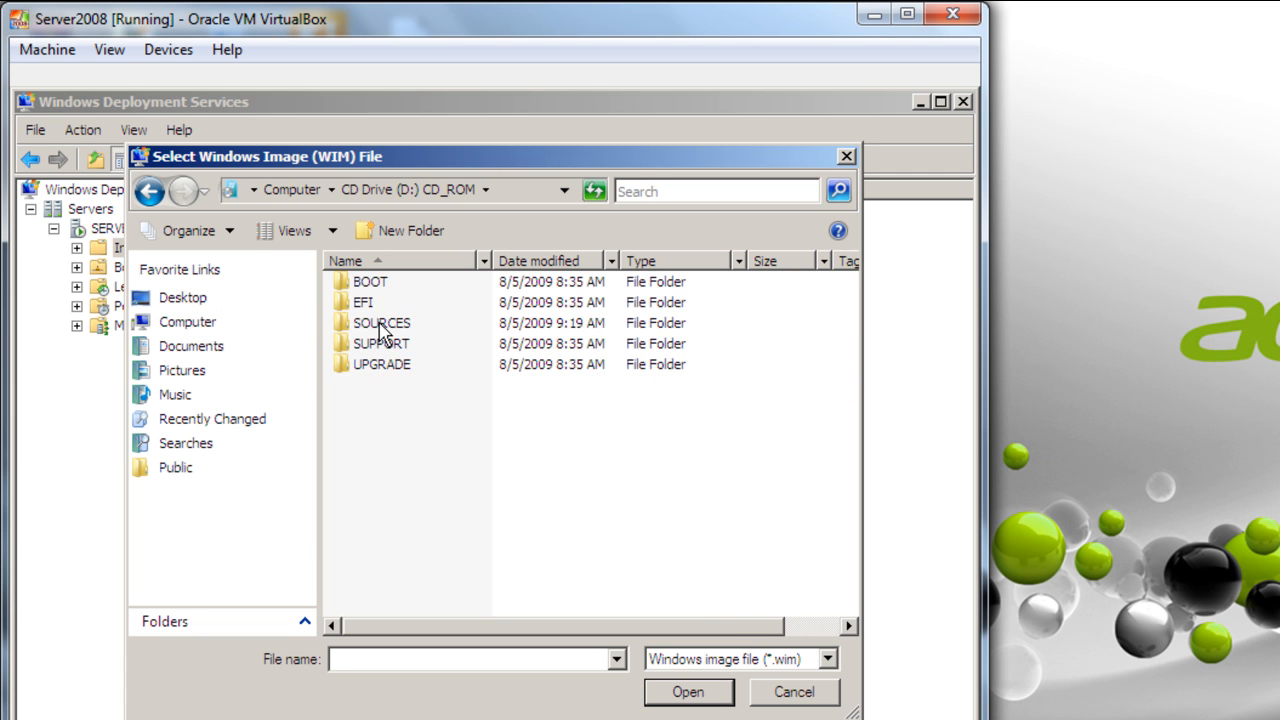
pyautogui.doubleClick(381, 328)
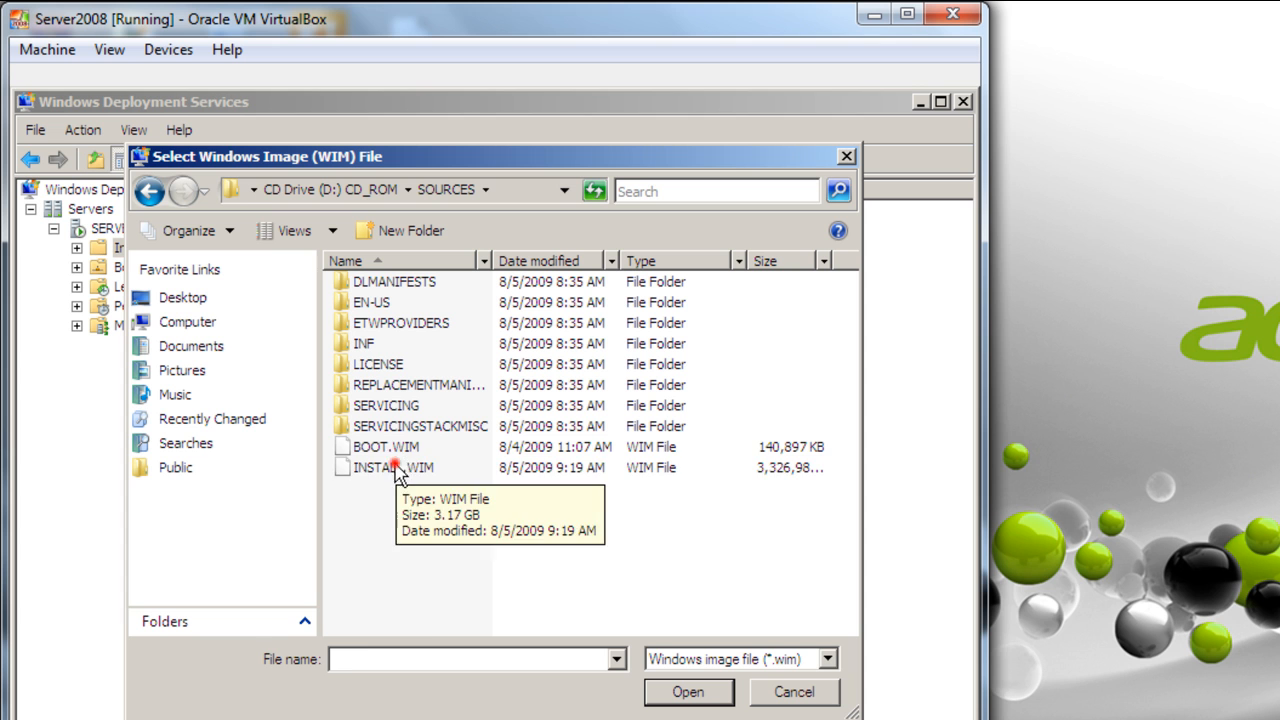
pyautogui.click(393, 467)
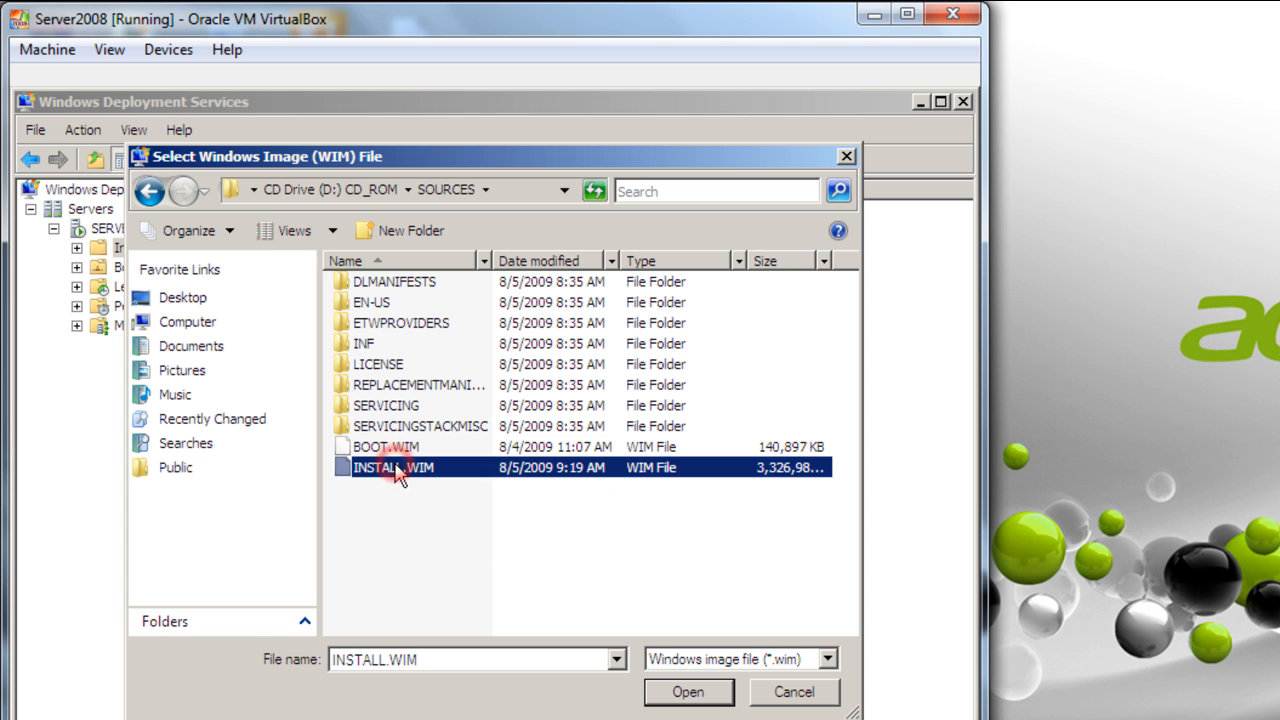
pyautogui.click(670, 694)
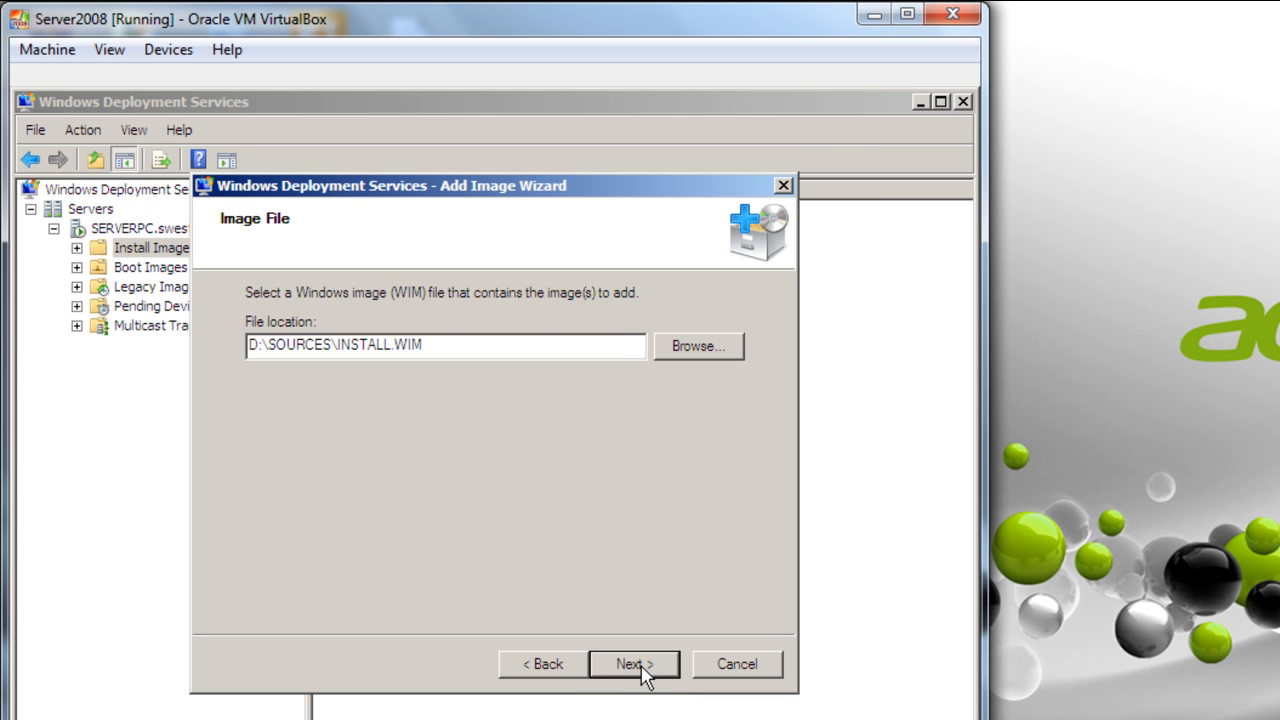
pyautogui.click(632, 664)
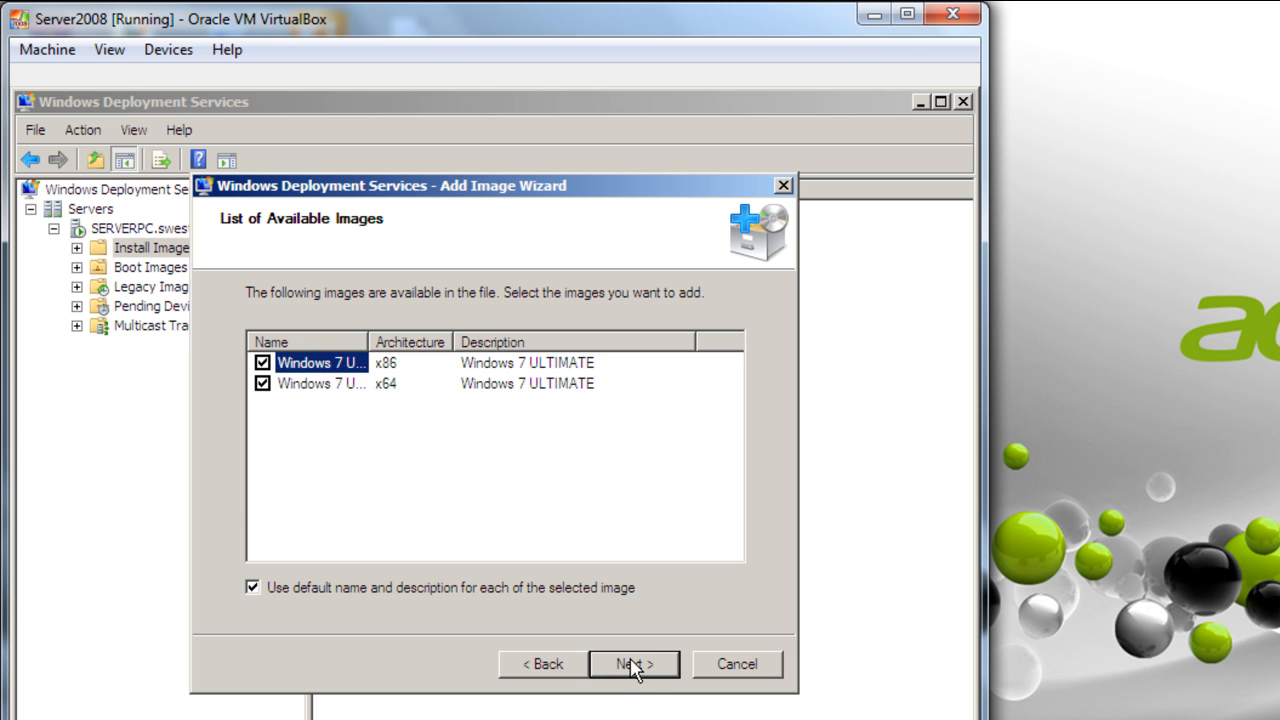
# - Exclude the x64 image and add only the x86 Windows 7 Ultimate image
pyautogui.moveTo(369, 341); pyautogui.dragTo(438, 342)
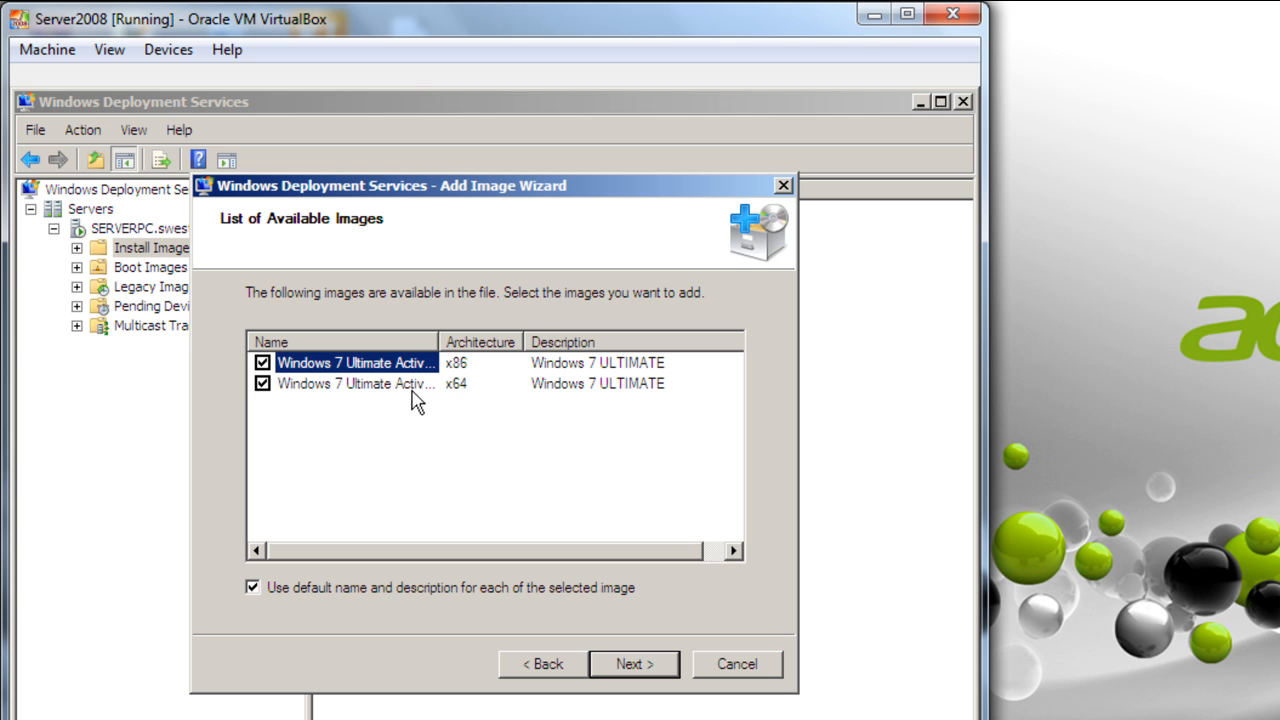
pyautogui.click(453, 373)
pyautogui.click(386, 384)
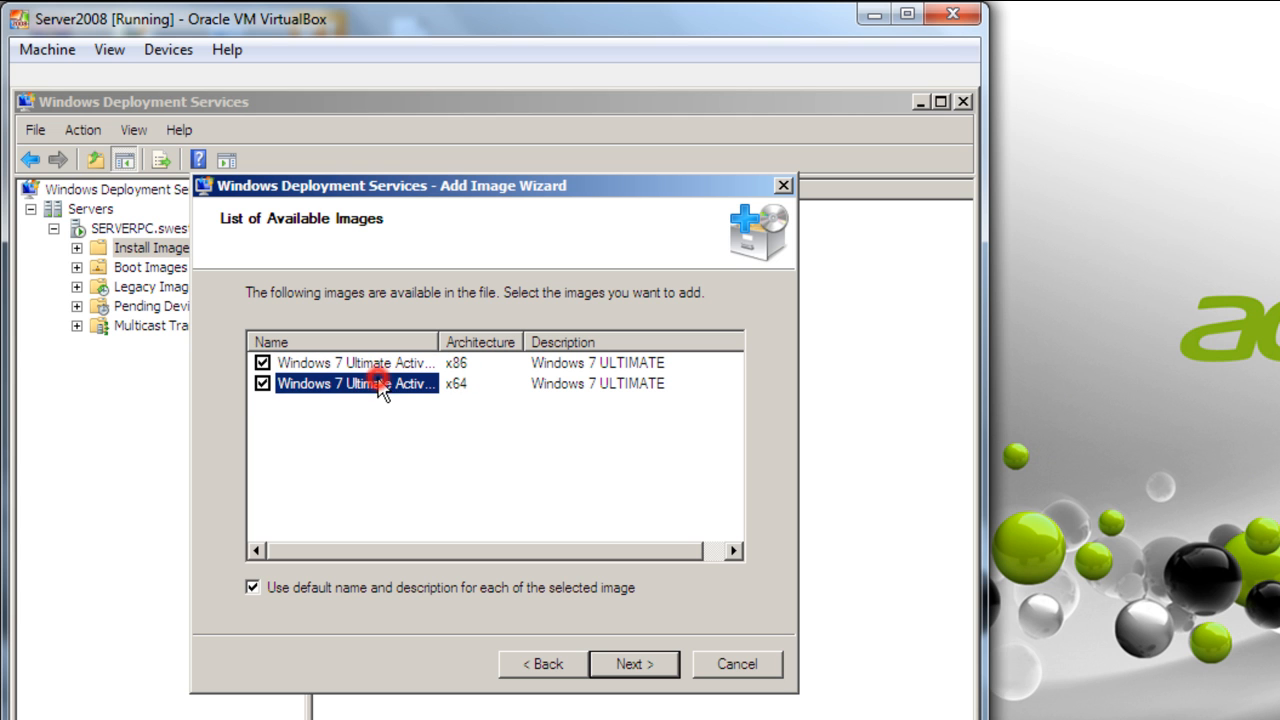
pyautogui.click(262, 383)
pyautogui.click(310, 362)
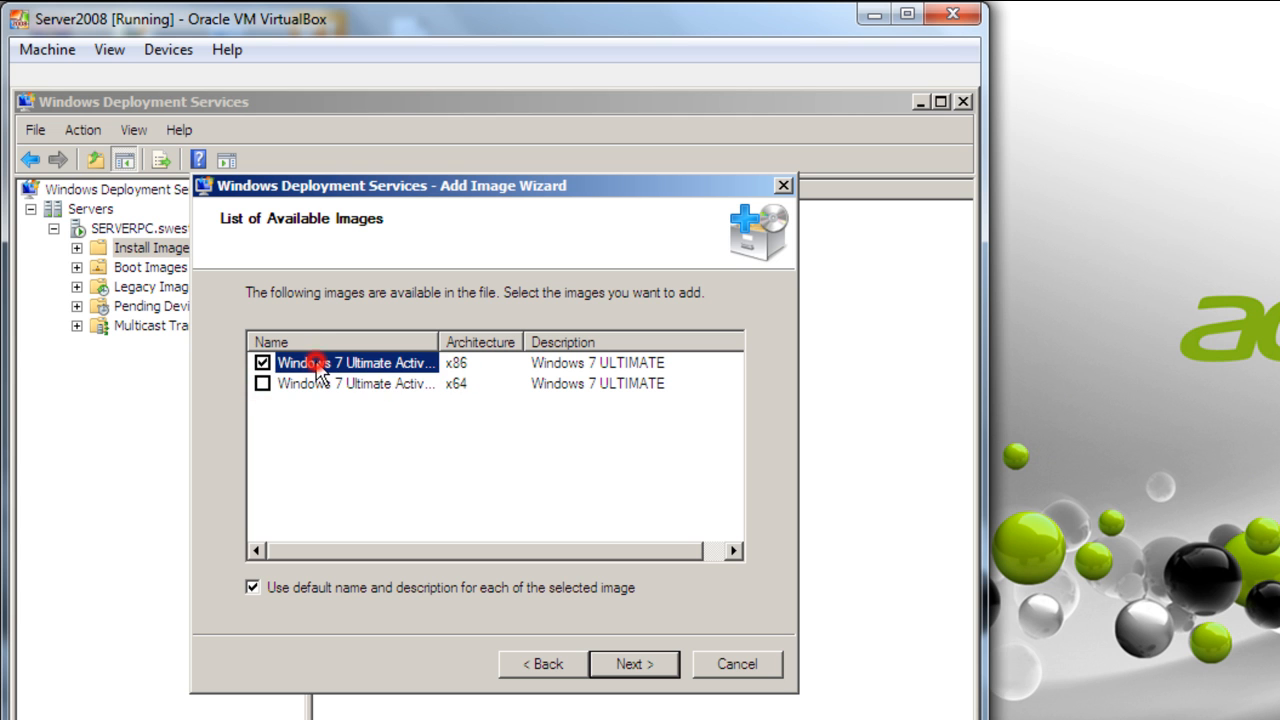
pyautogui.click(634, 666)
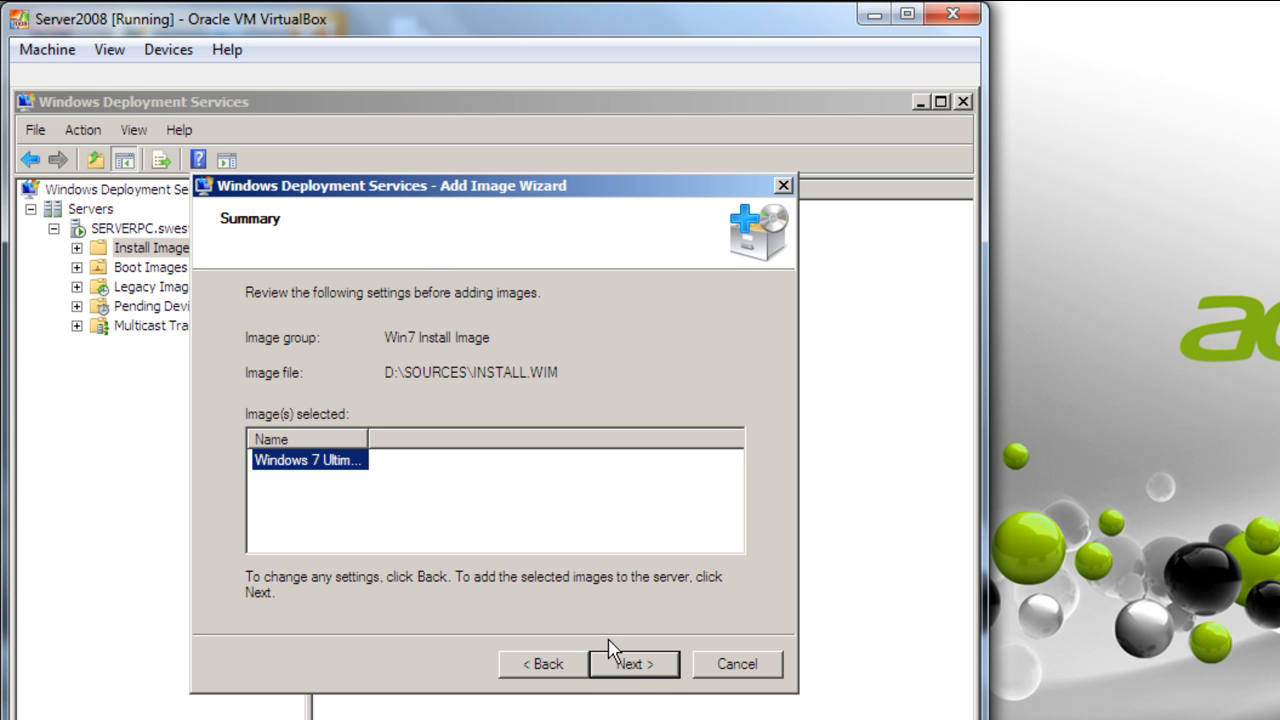
pyautogui.click(643, 665)
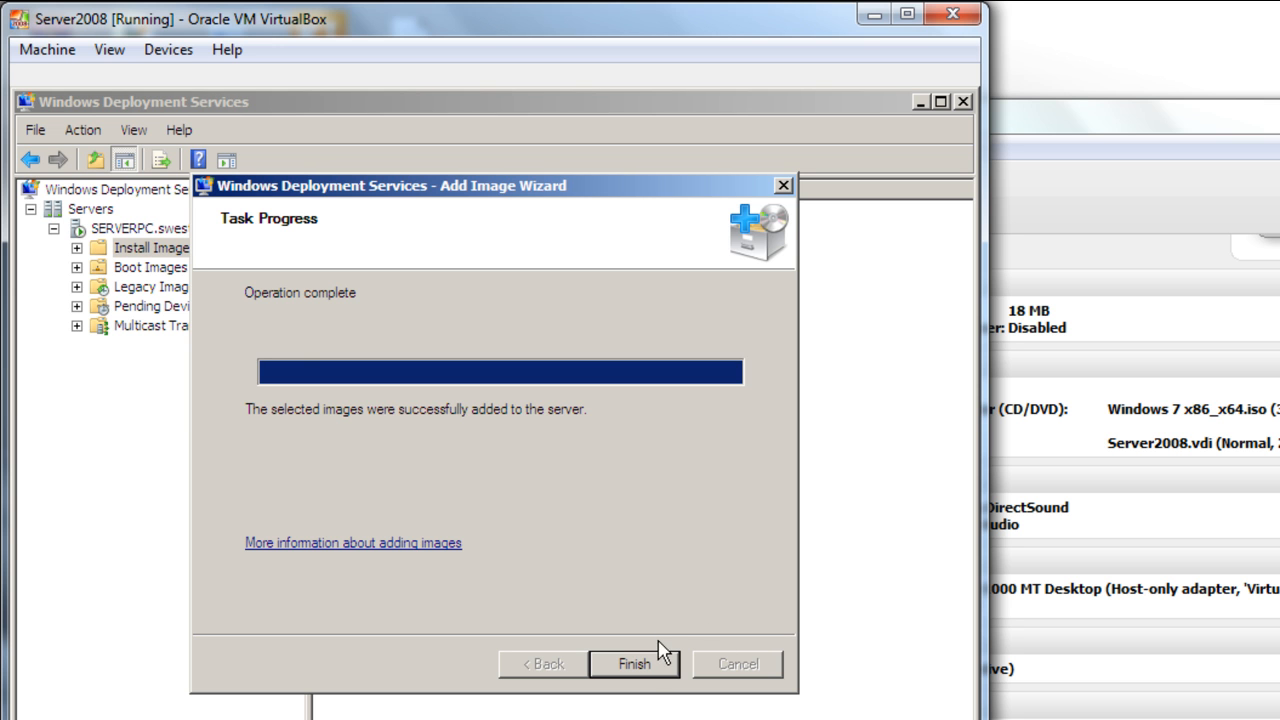
pyautogui.click(627, 668)
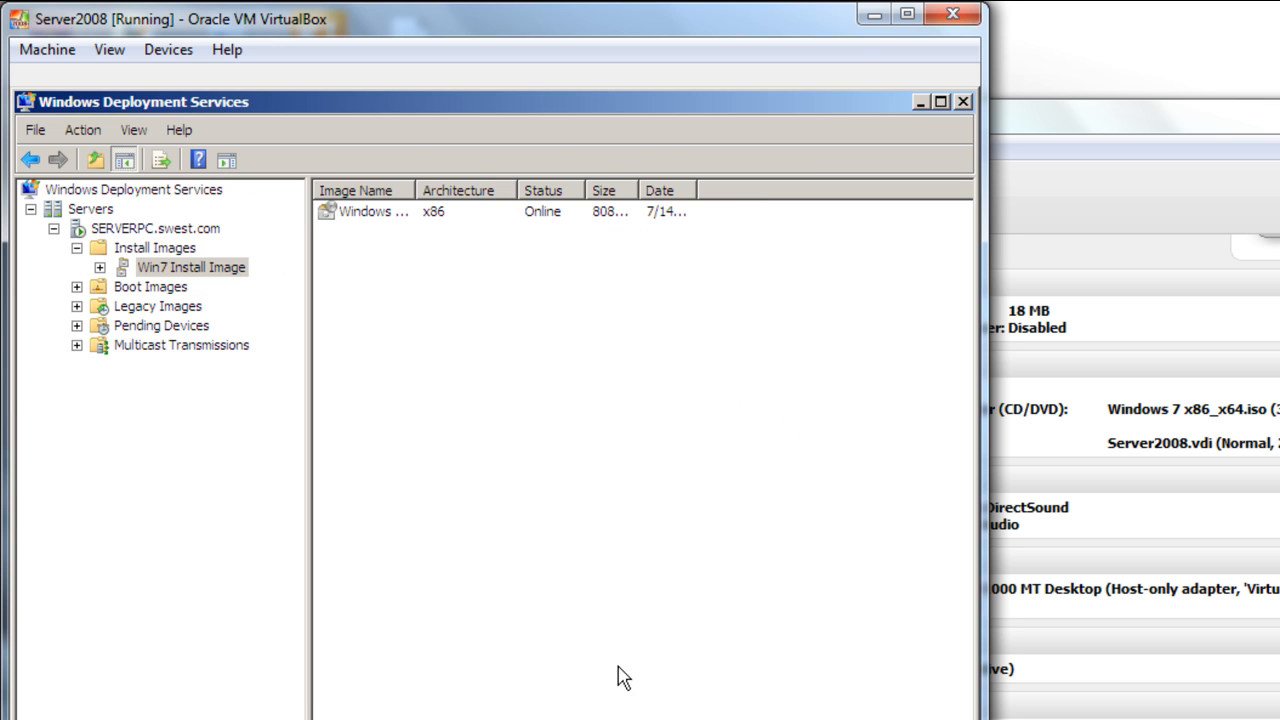
# - Start adding a boot image under Boot Images using D:\SOURCES\BOOT.WIM
pyautogui.click(441, 213)
pyautogui.click(120, 287)
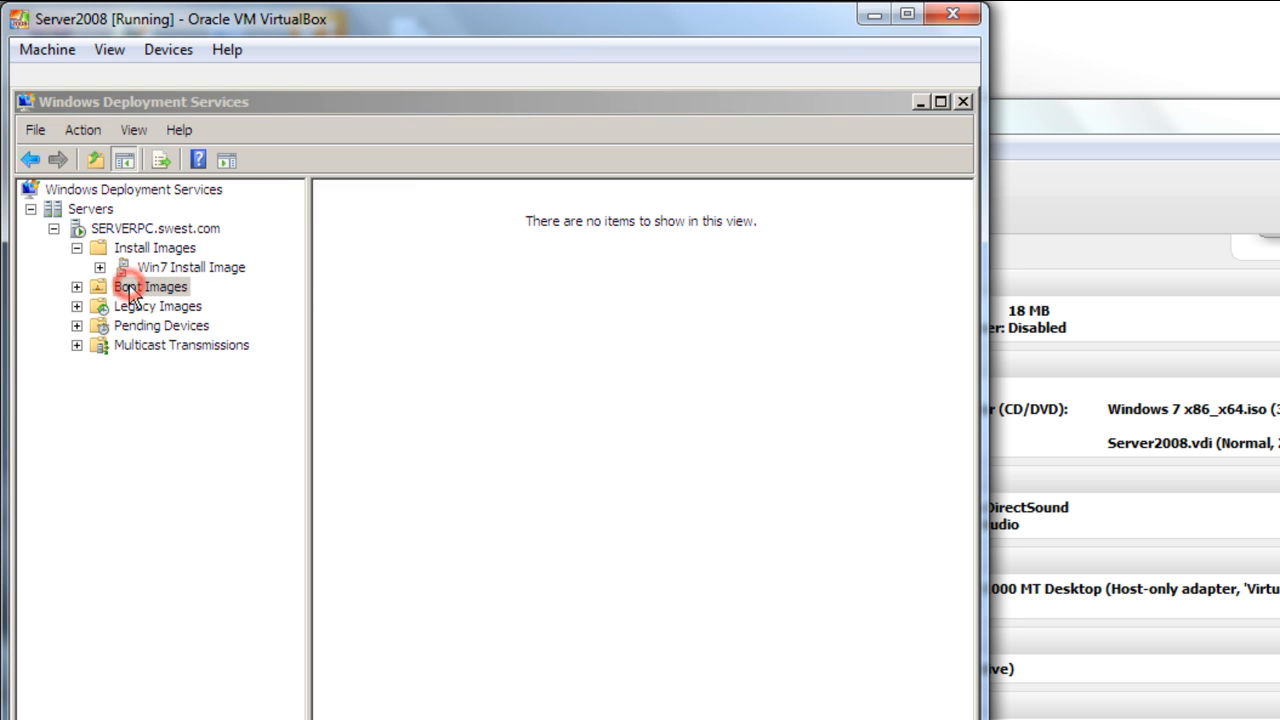
pyautogui.rightClick(459, 302)
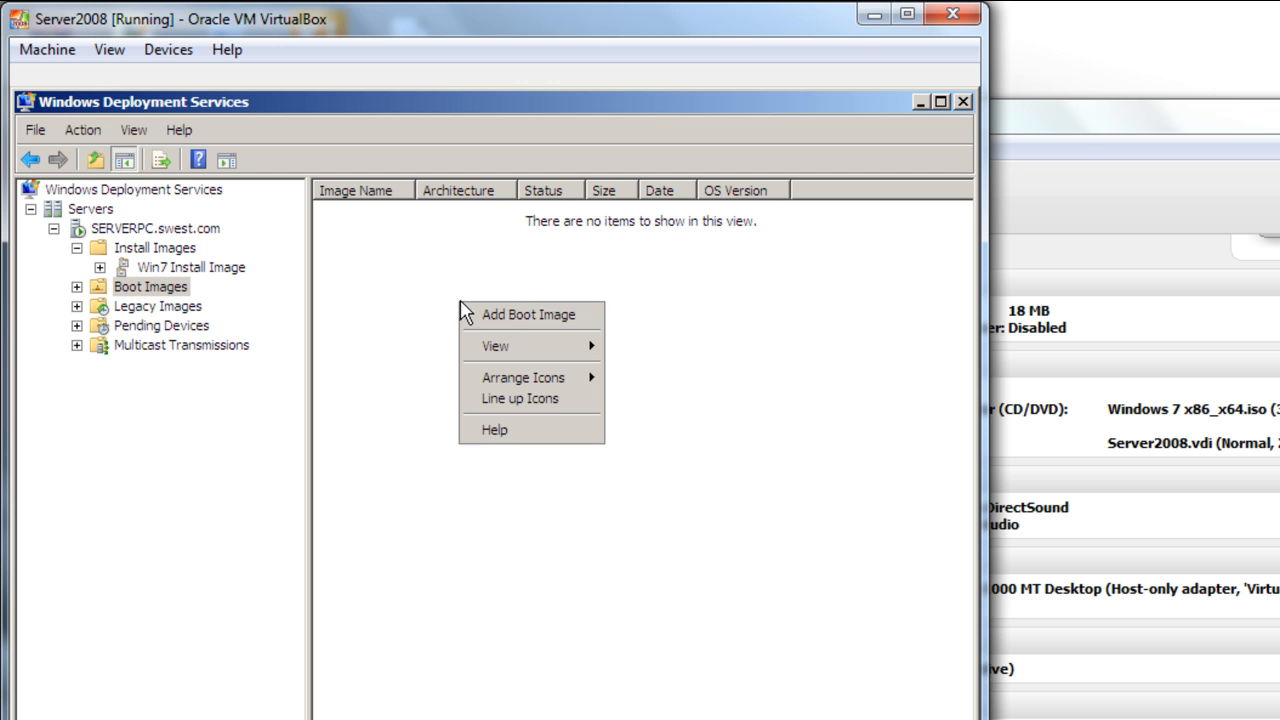
pyautogui.click(521, 318)
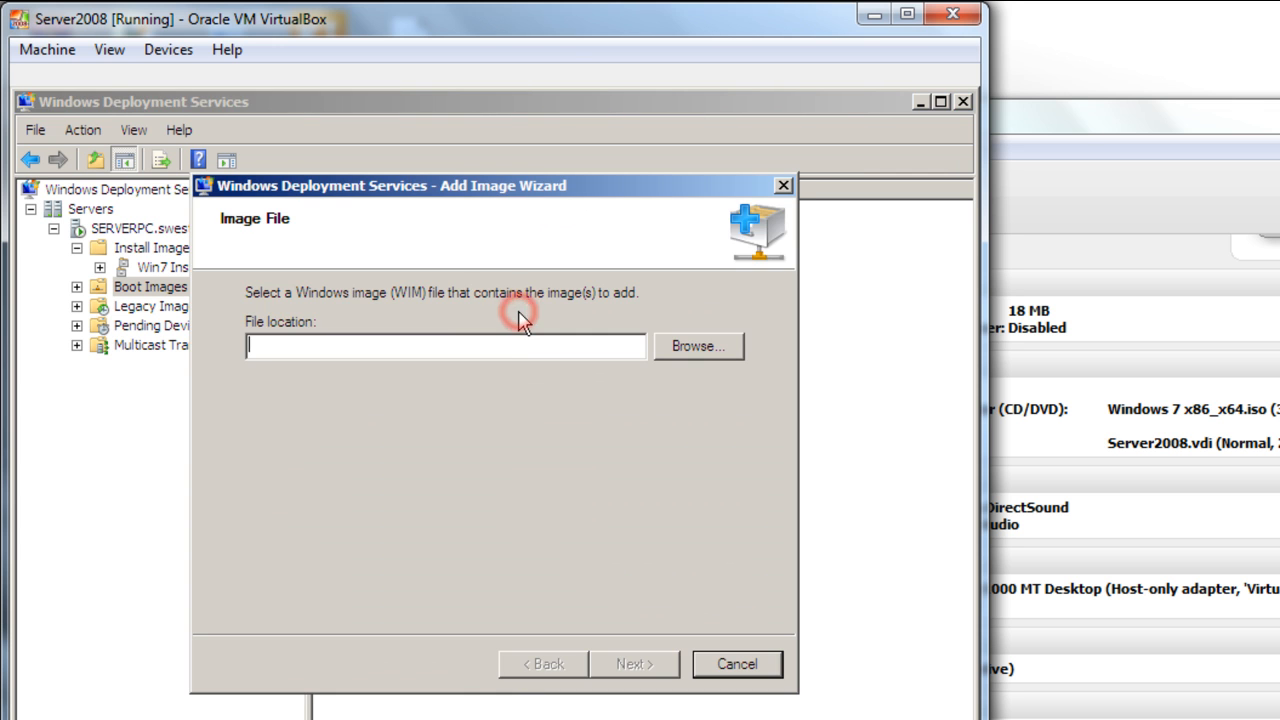
pyautogui.click(680, 350)
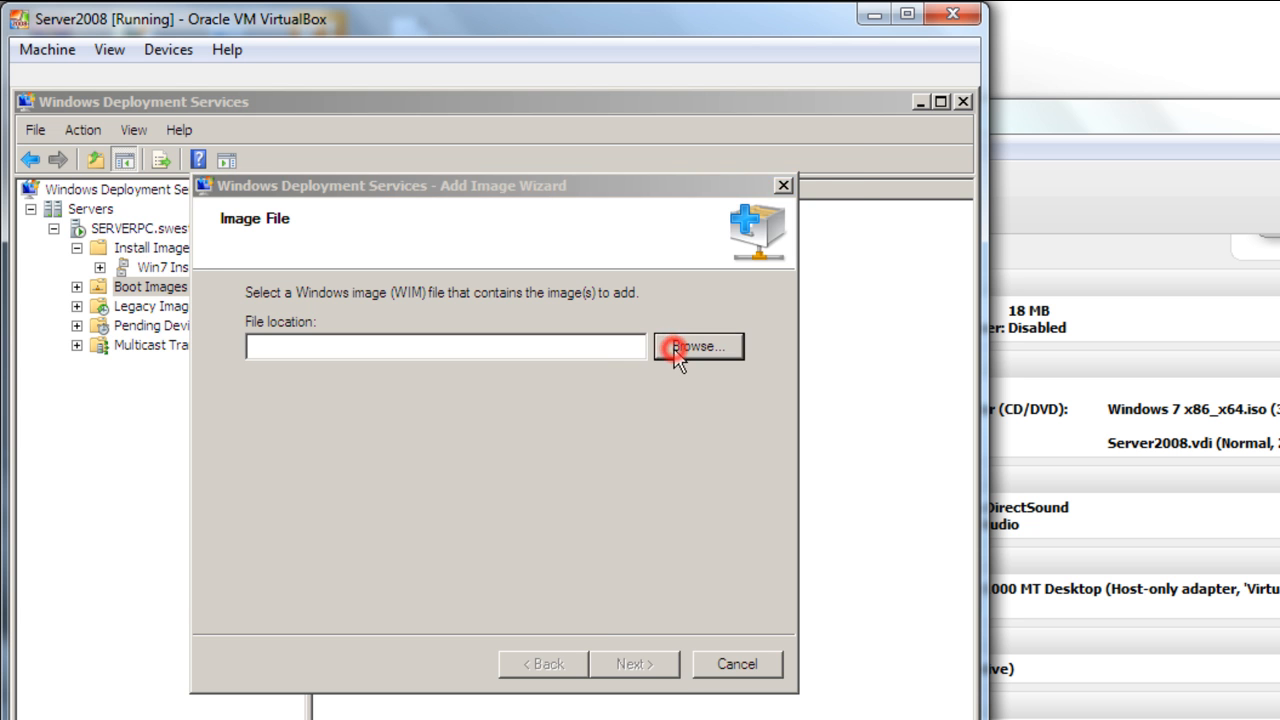
pyautogui.click(376, 452)
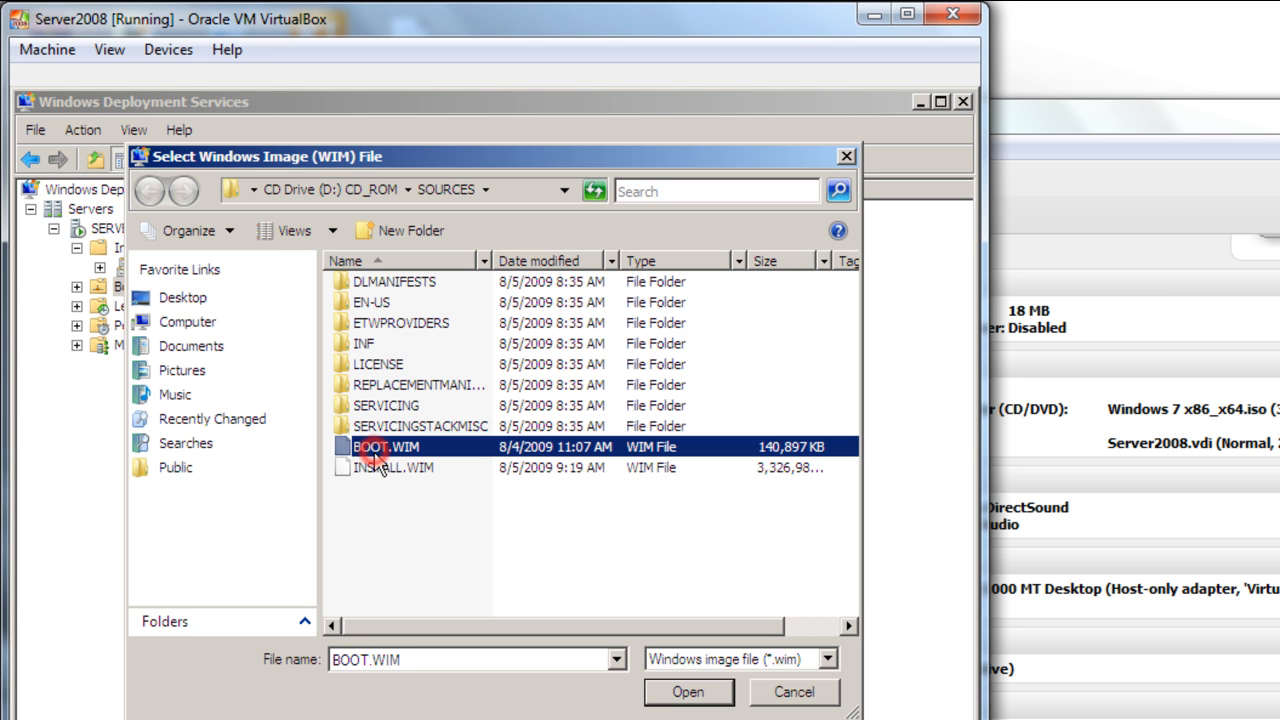
pyautogui.click(688, 690)
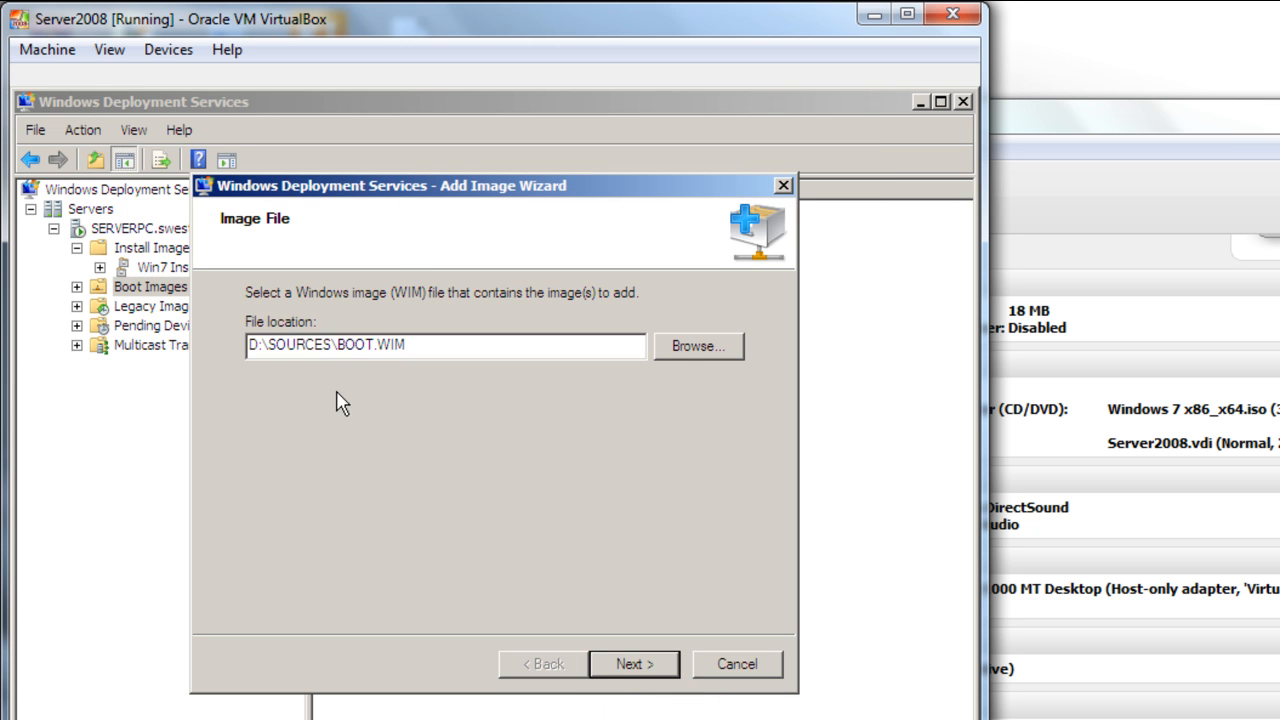
# - Keep the default Microsoft Windows Setup (x86) name and finish adding the boot image
pyautogui.click(624, 665)
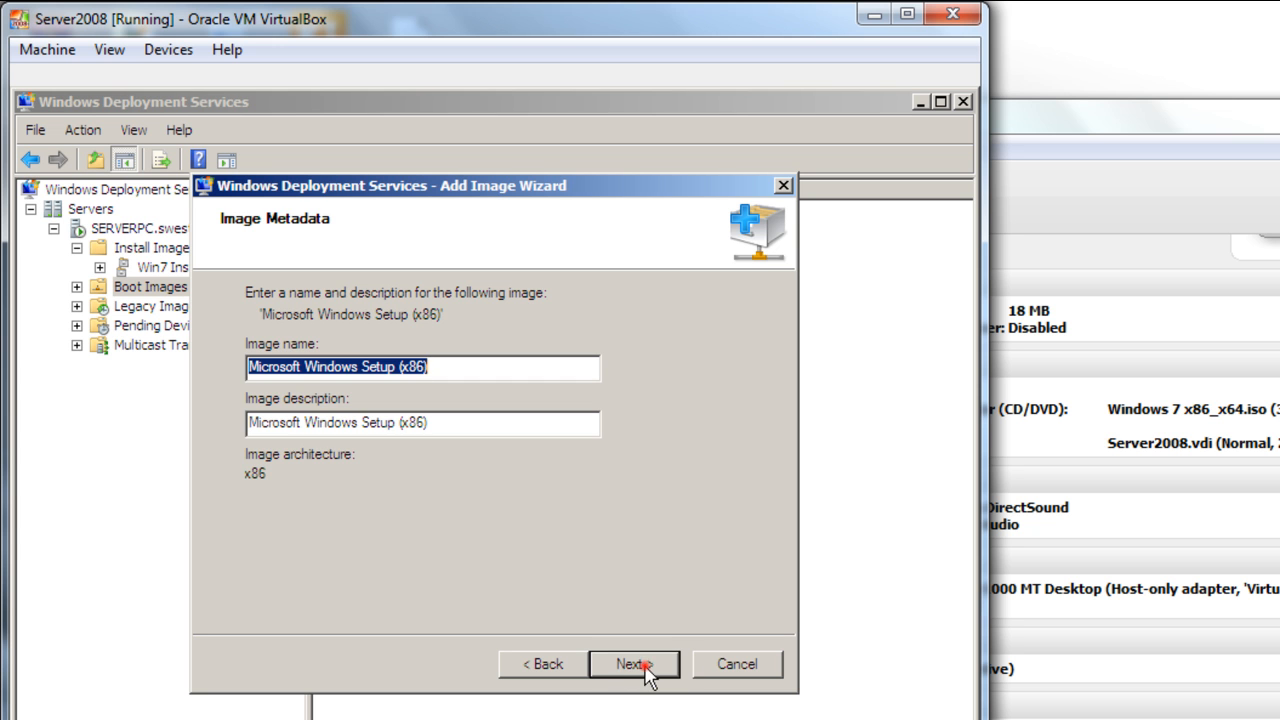
pyautogui.click(642, 666)
pyautogui.click(645, 668)
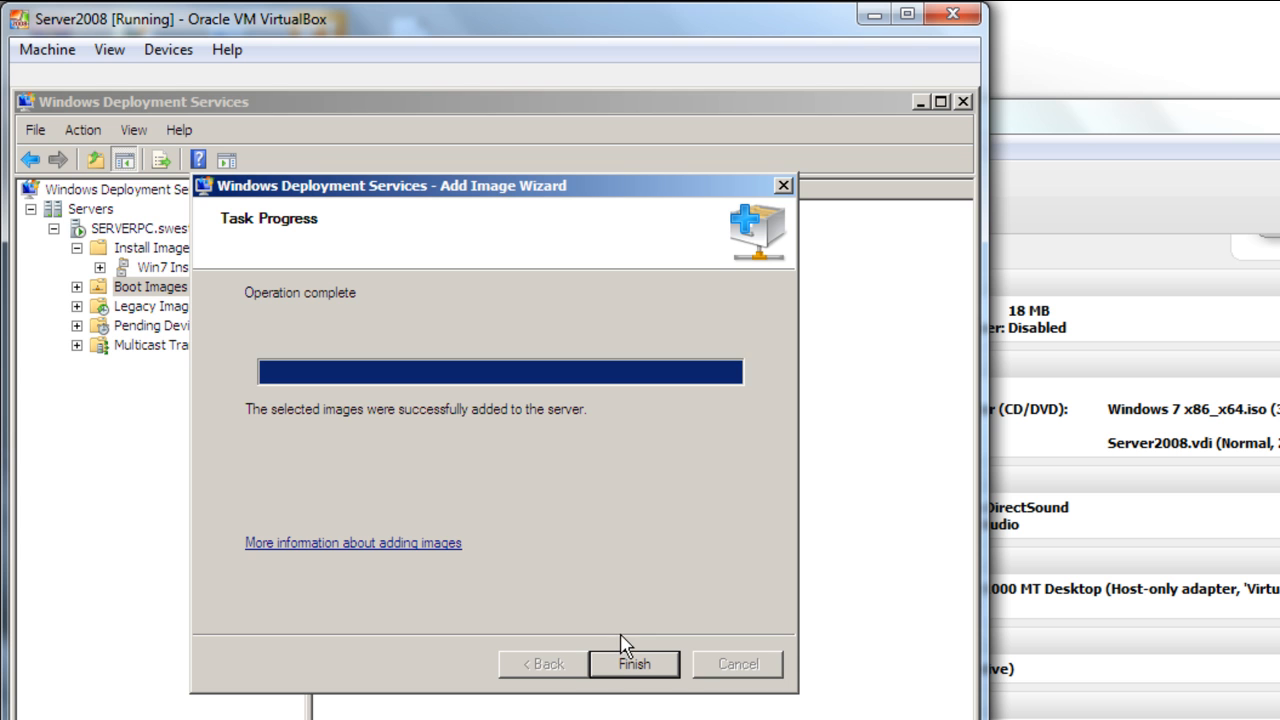
pyautogui.click(621, 669)
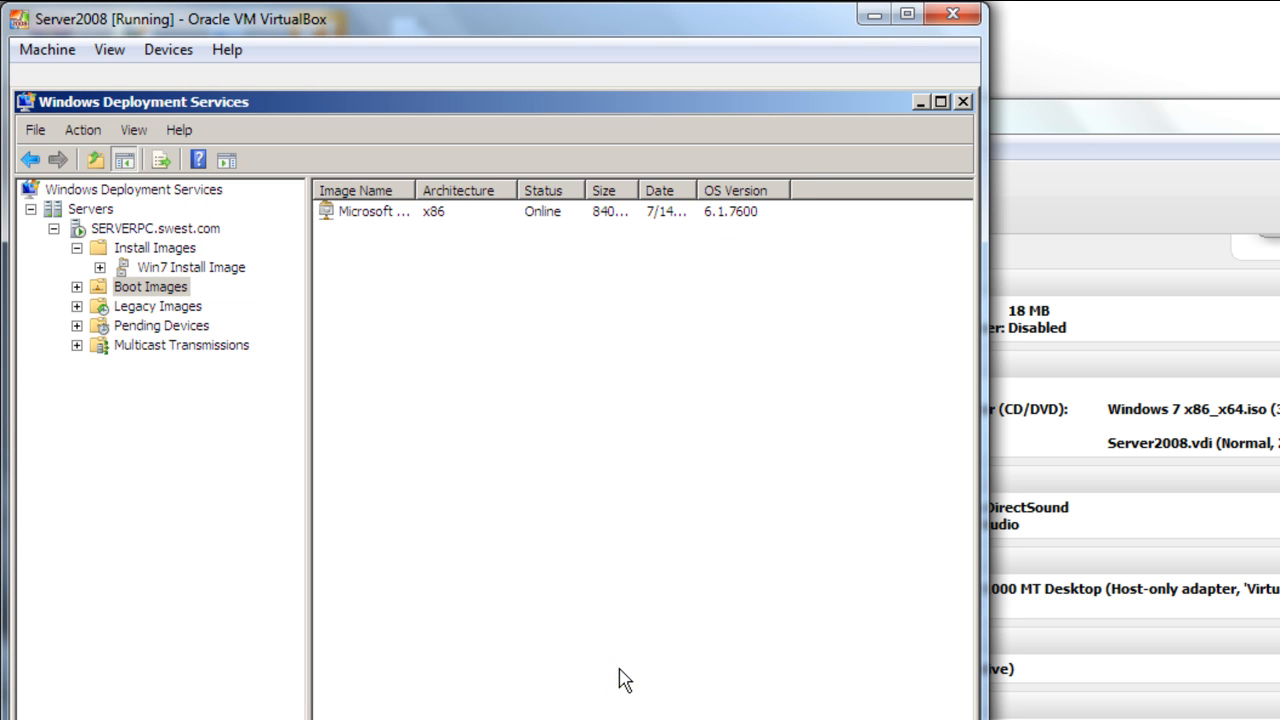
# - Minimize the WDS console and Server2008 window, move the Manager left, and launch the New VM wizard
pyautogui.click(920, 101)
pyautogui.click(875, 15)
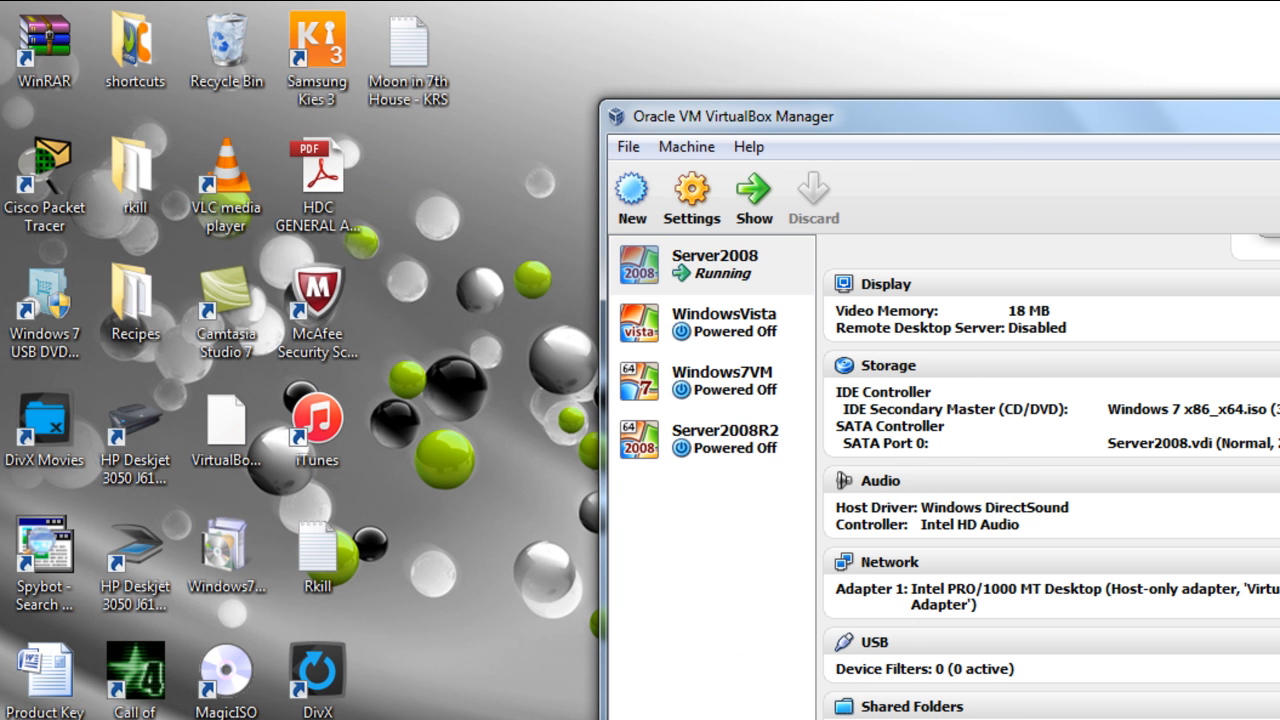
pyautogui.click(742, 521)
pyautogui.moveTo(1004, 116); pyautogui.dragTo(537, 97)
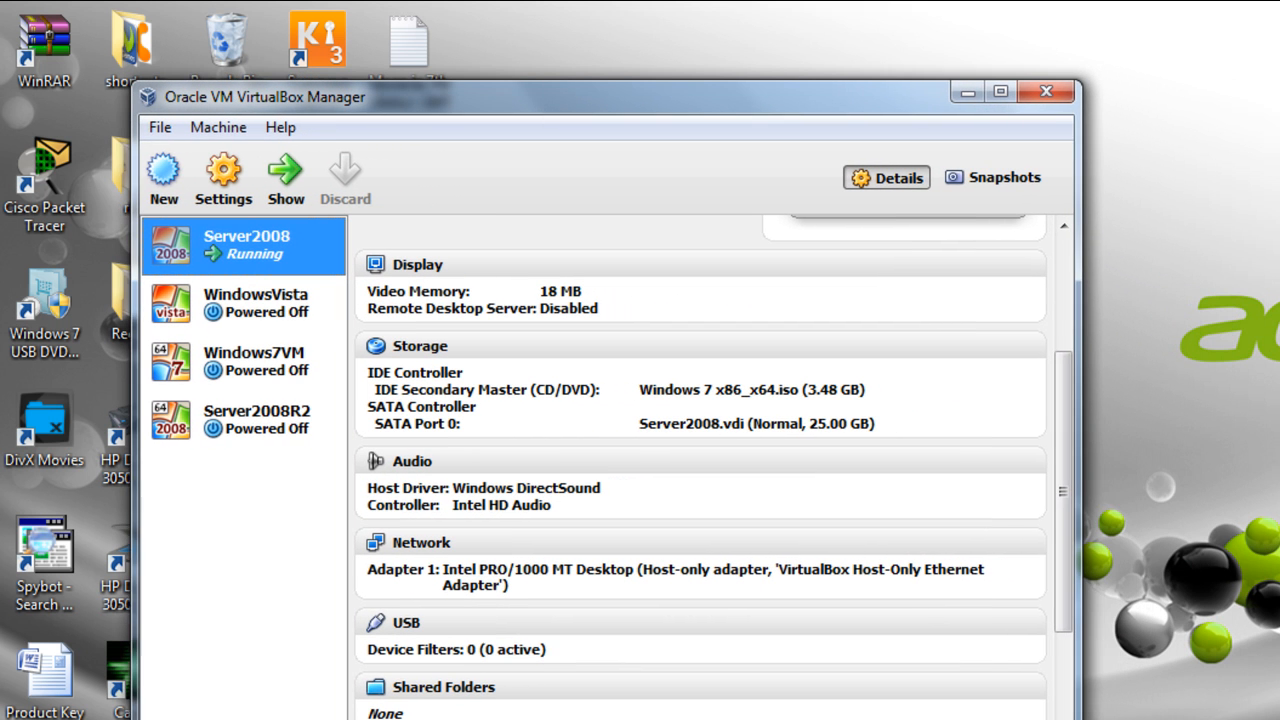
pyautogui.click(150, 185)
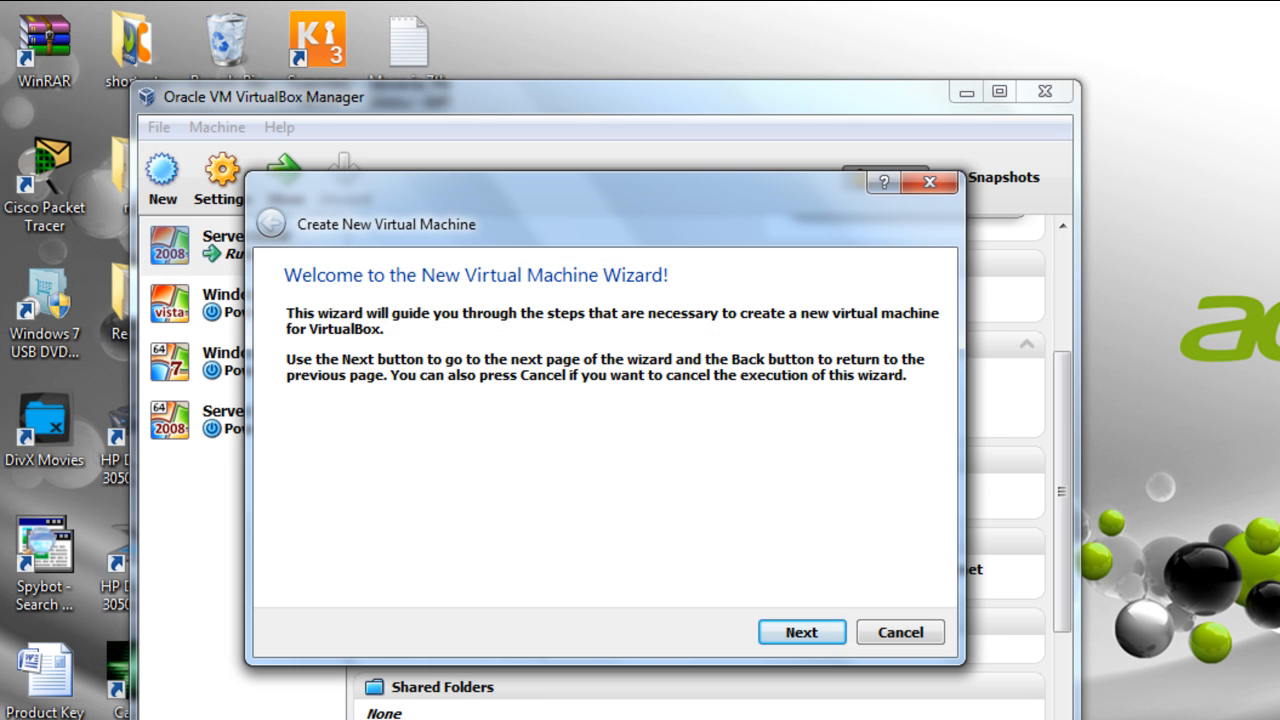
# - Create Windows 7 VM SDW-WIN7-PC1 with default memory and a dynamic 25.00 GB VDI disk
pyautogui.click(804, 631)
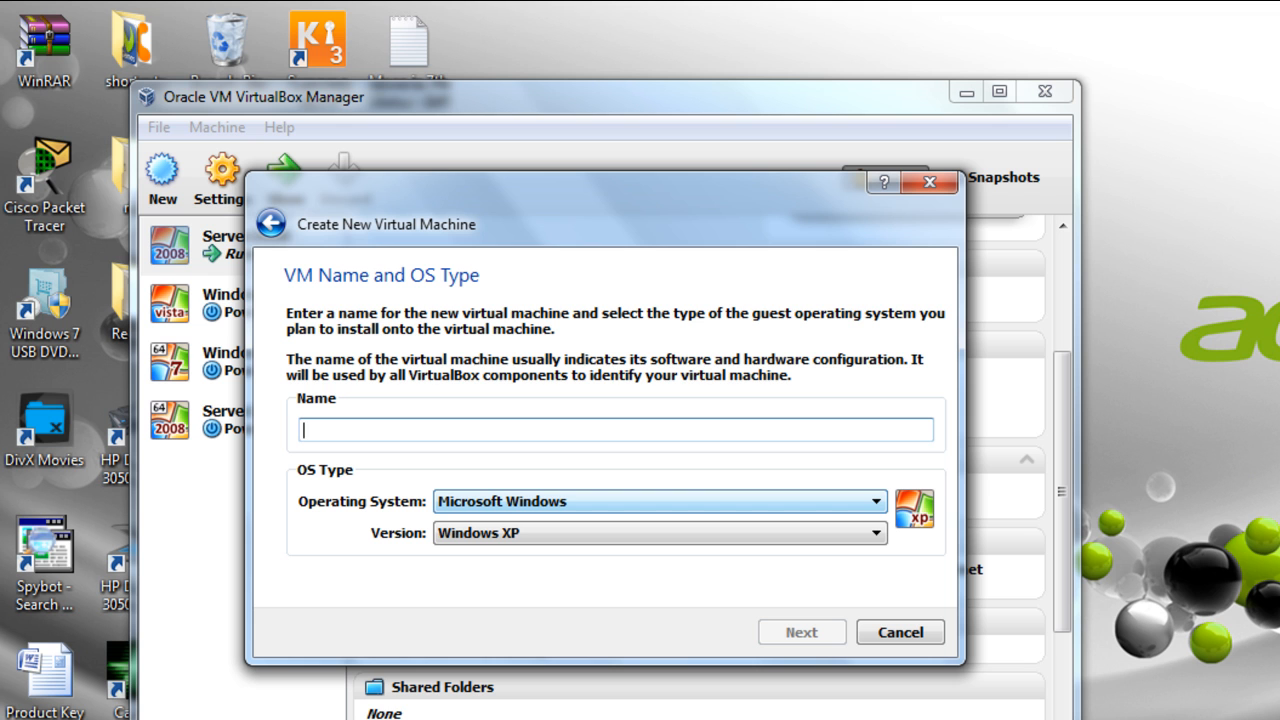
pyautogui.write('SDW')
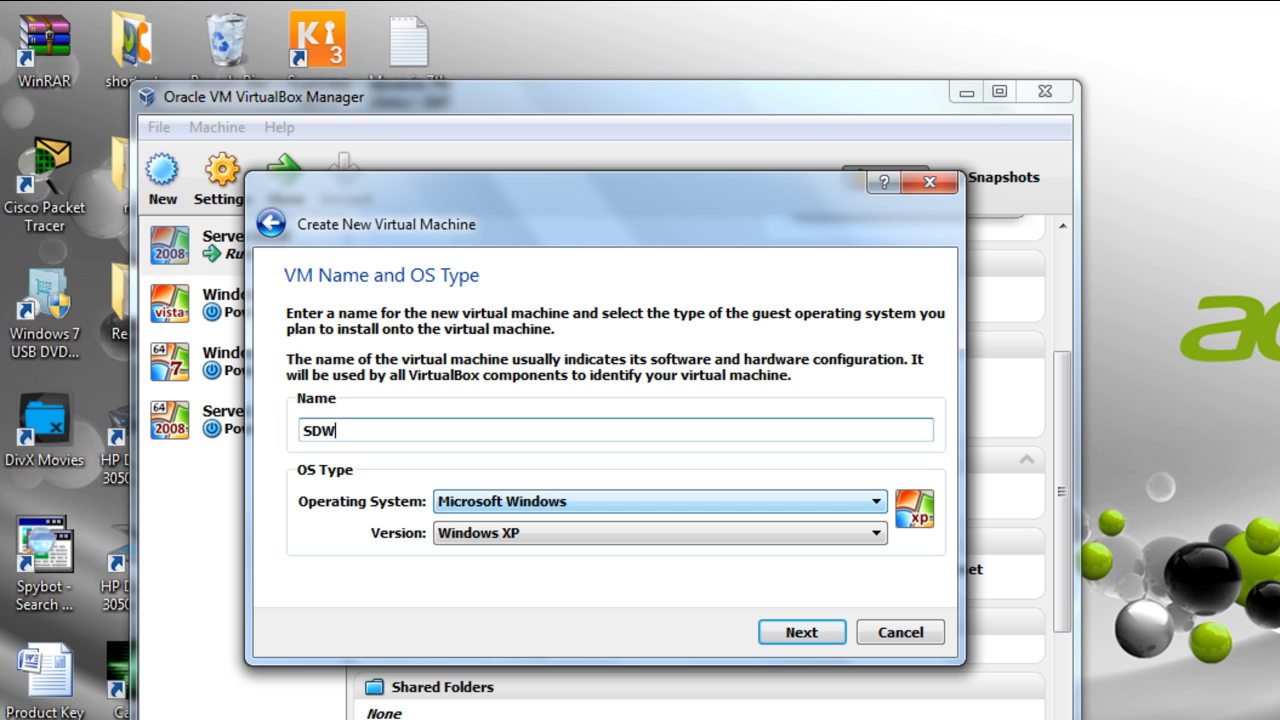
pyautogui.write('-WIN7-PC1')
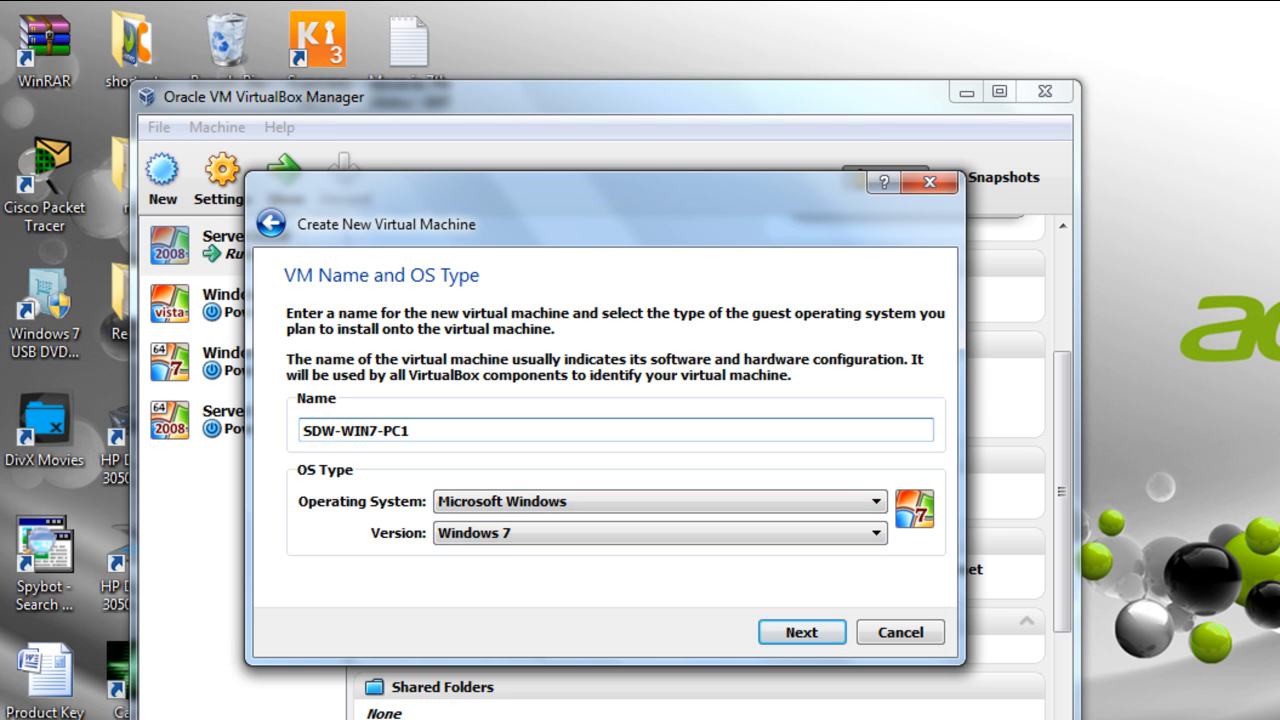
pyautogui.click(801, 631)
pyautogui.click(801, 631)
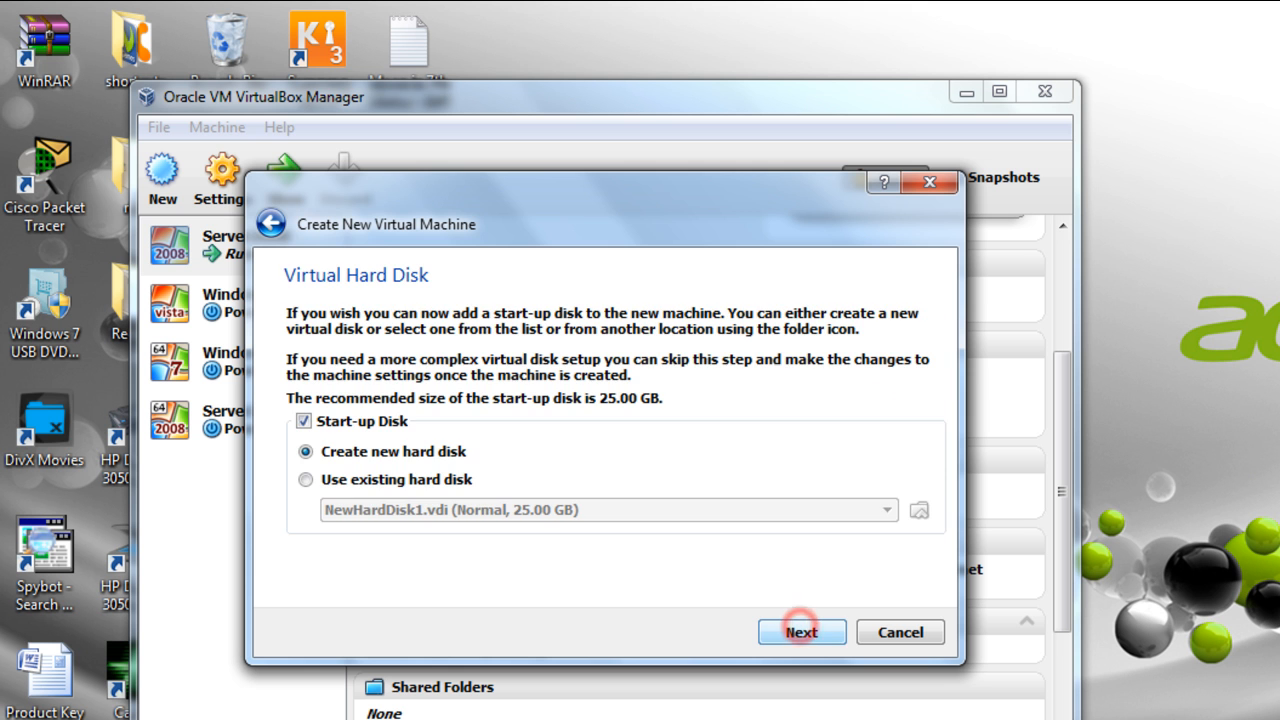
pyautogui.click(801, 631)
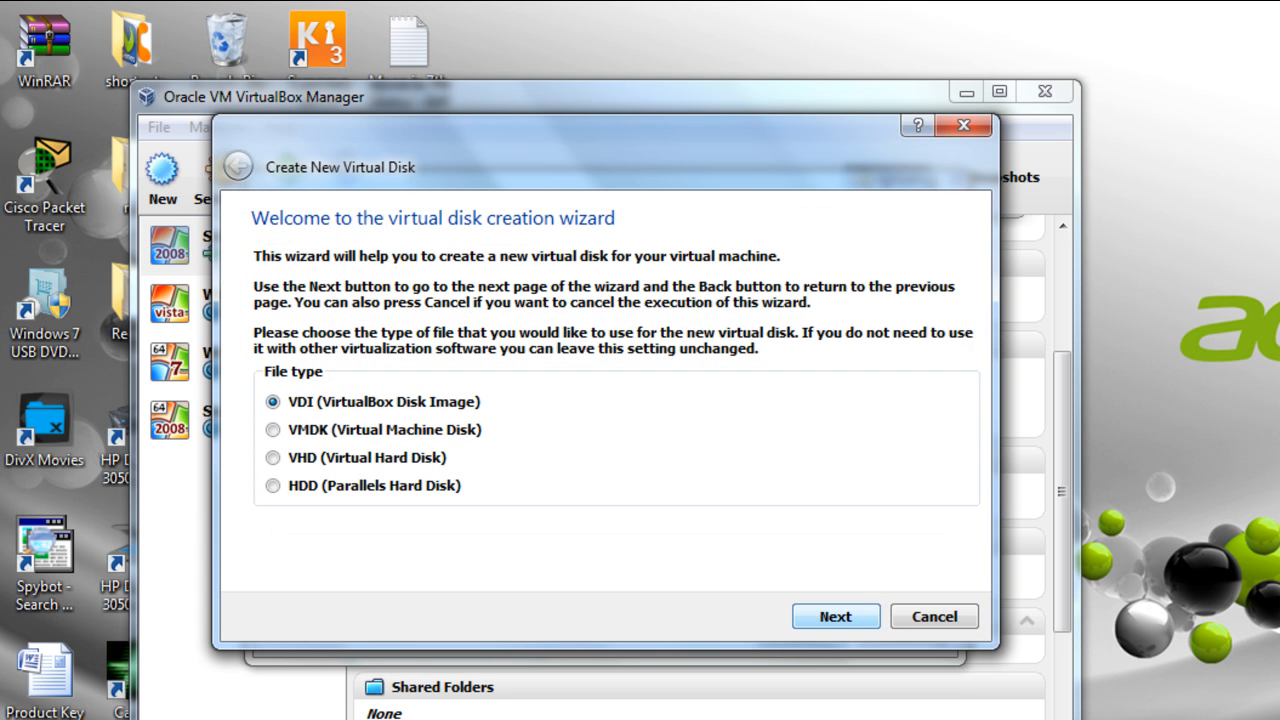
pyautogui.click(843, 614)
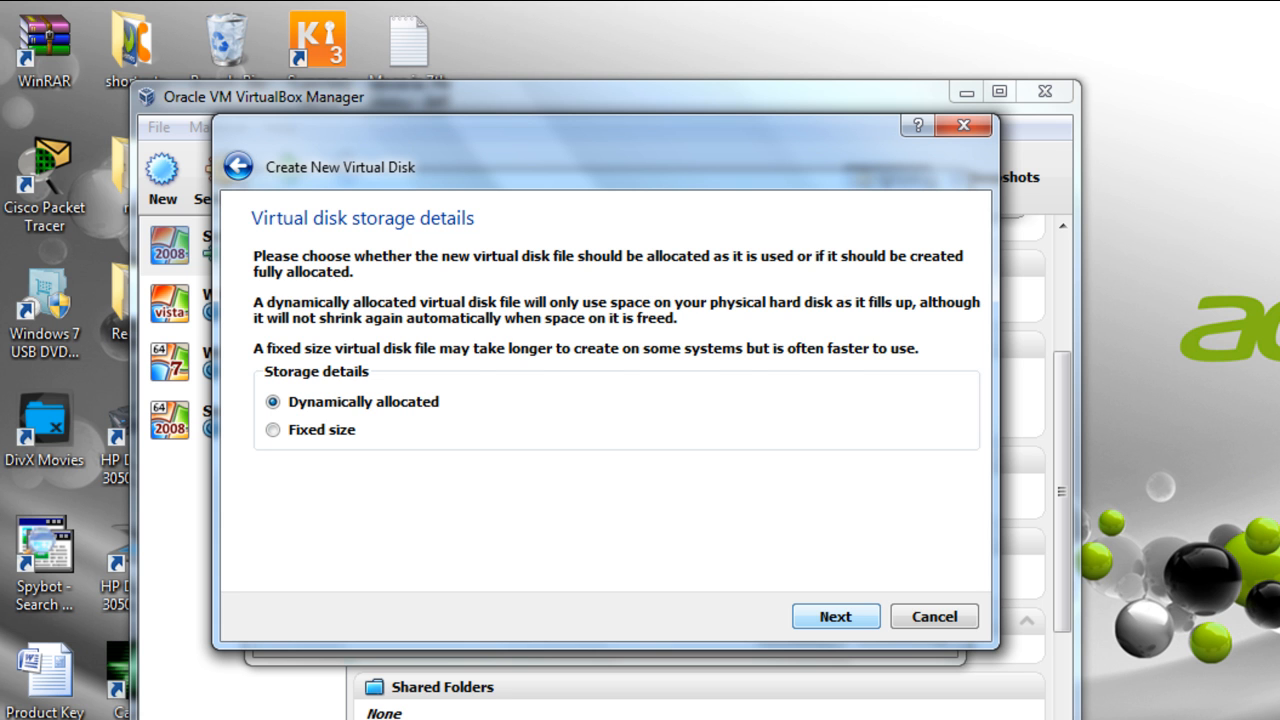
pyautogui.click(833, 616)
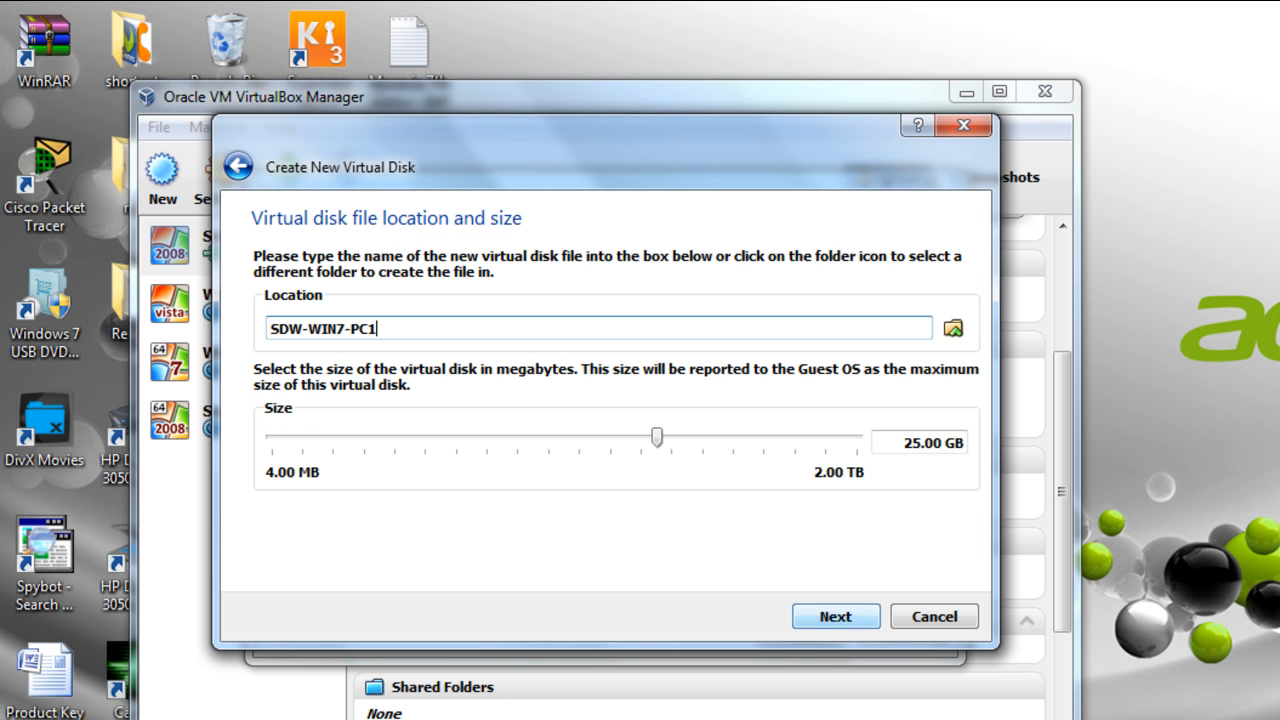
pyautogui.click(835, 616)
pyautogui.click(833, 614)
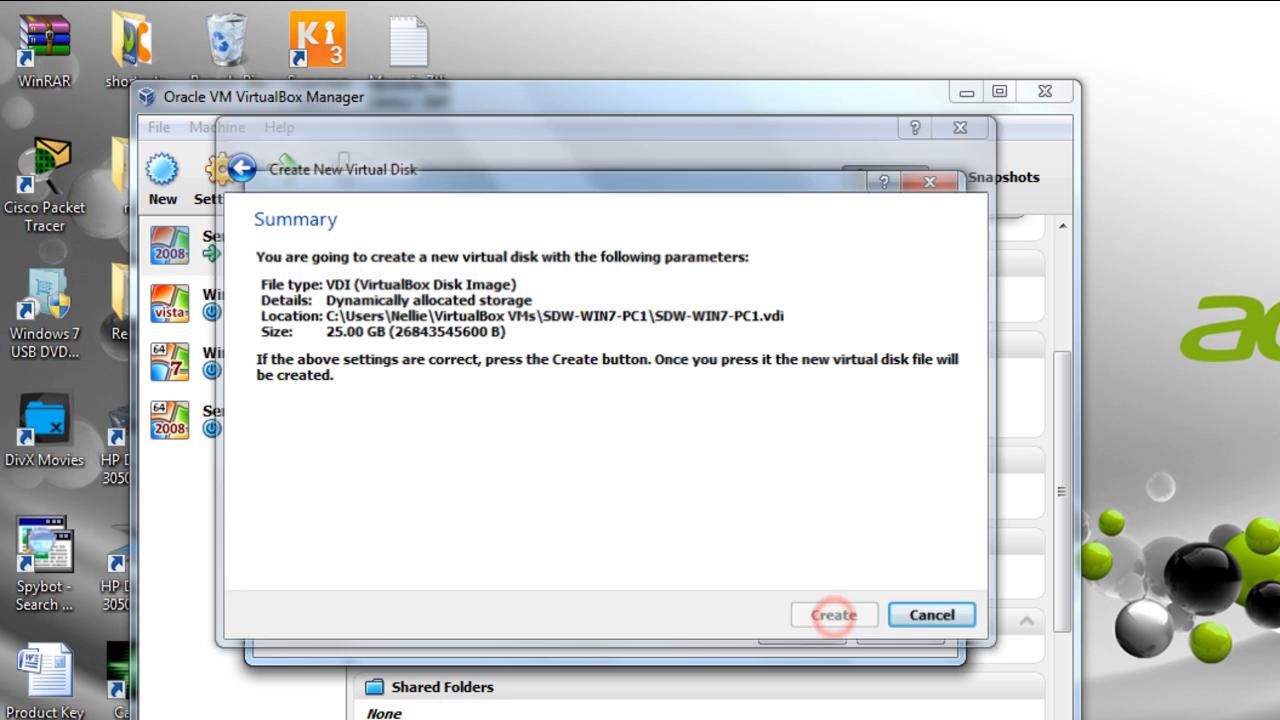
pyautogui.click(806, 630)
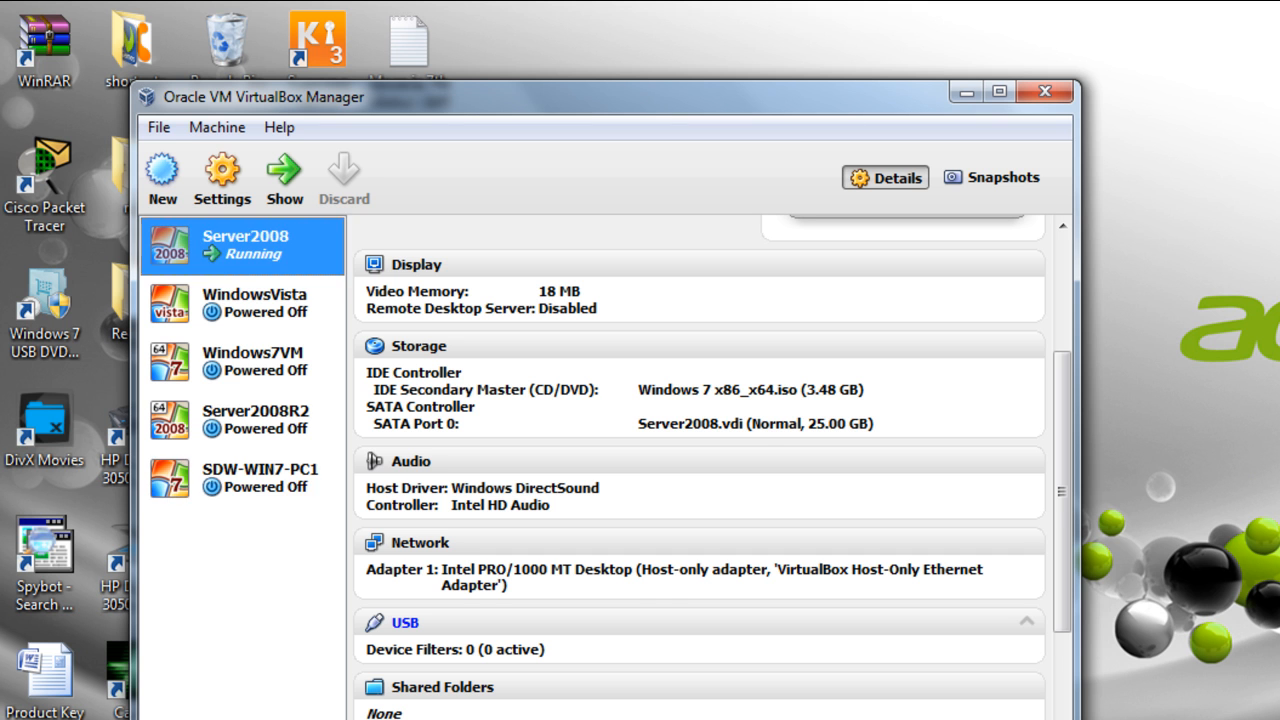
# - Switch Server2008's Adapter 1 to Internal Network and back to Host-only Adapter, then save
pyautogui.click(240, 260)
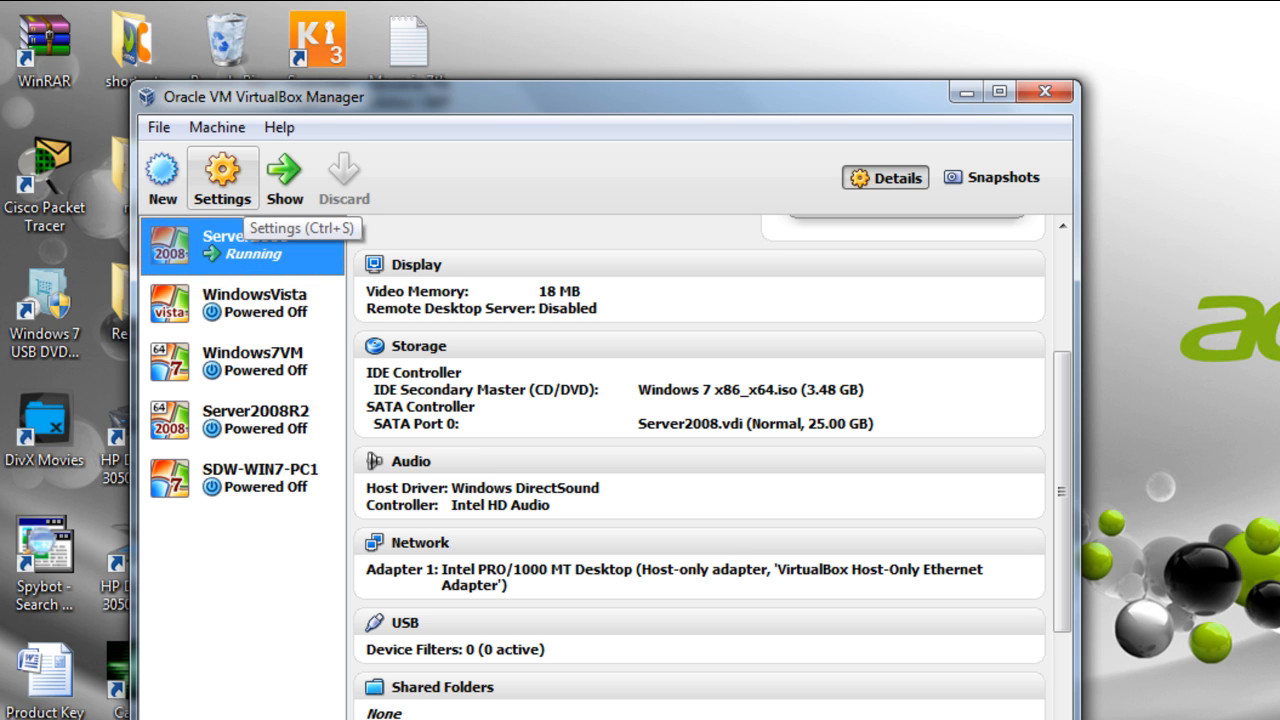
pyautogui.click(222, 175)
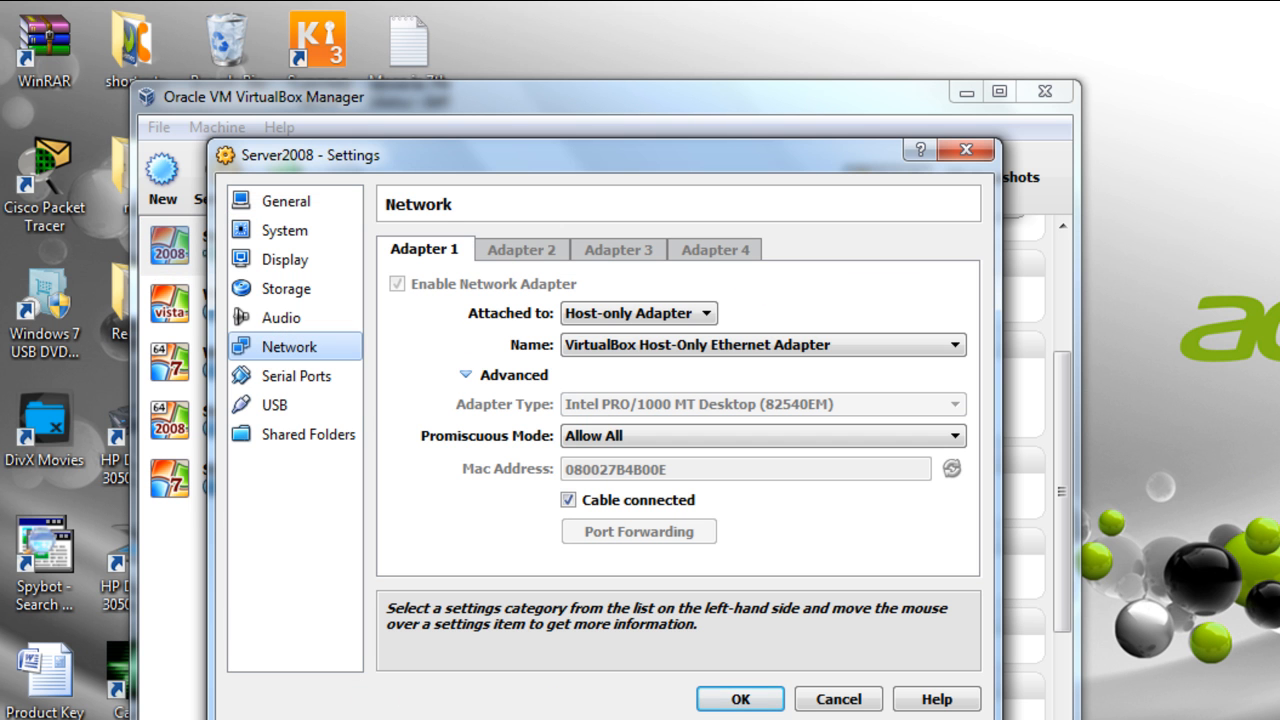
pyautogui.click(615, 313)
pyautogui.click(620, 384)
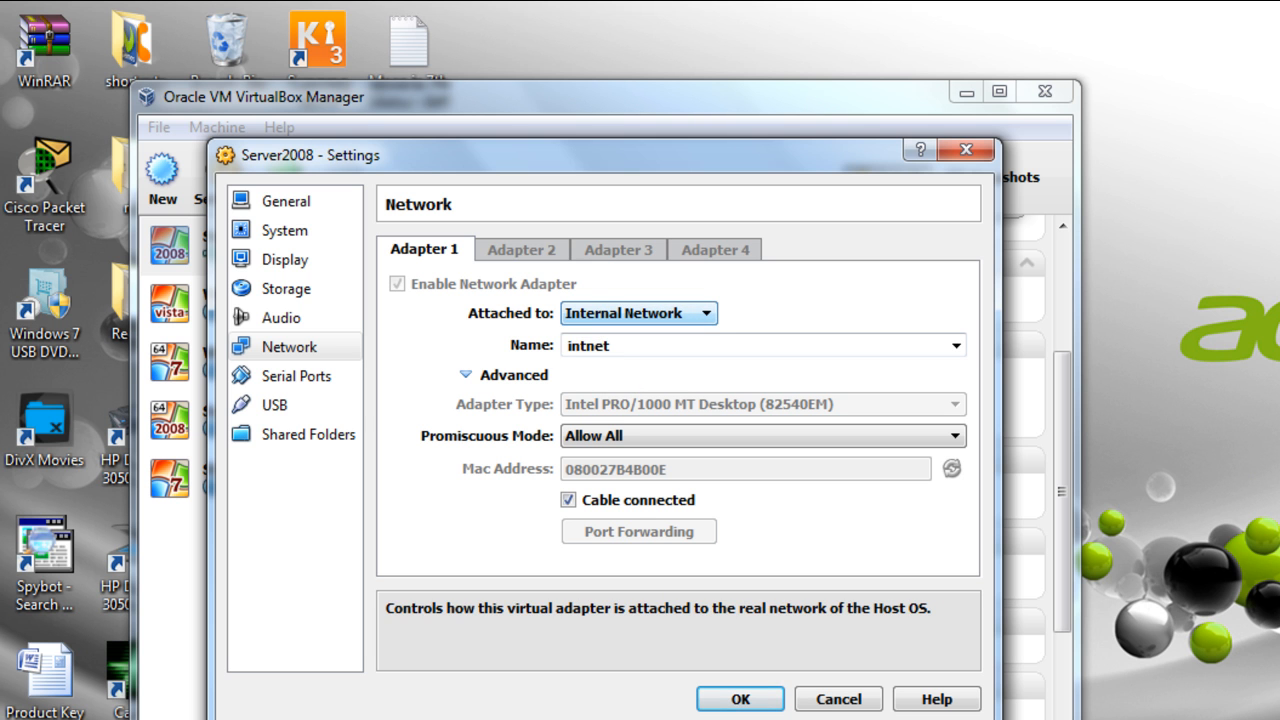
pyautogui.click(612, 312)
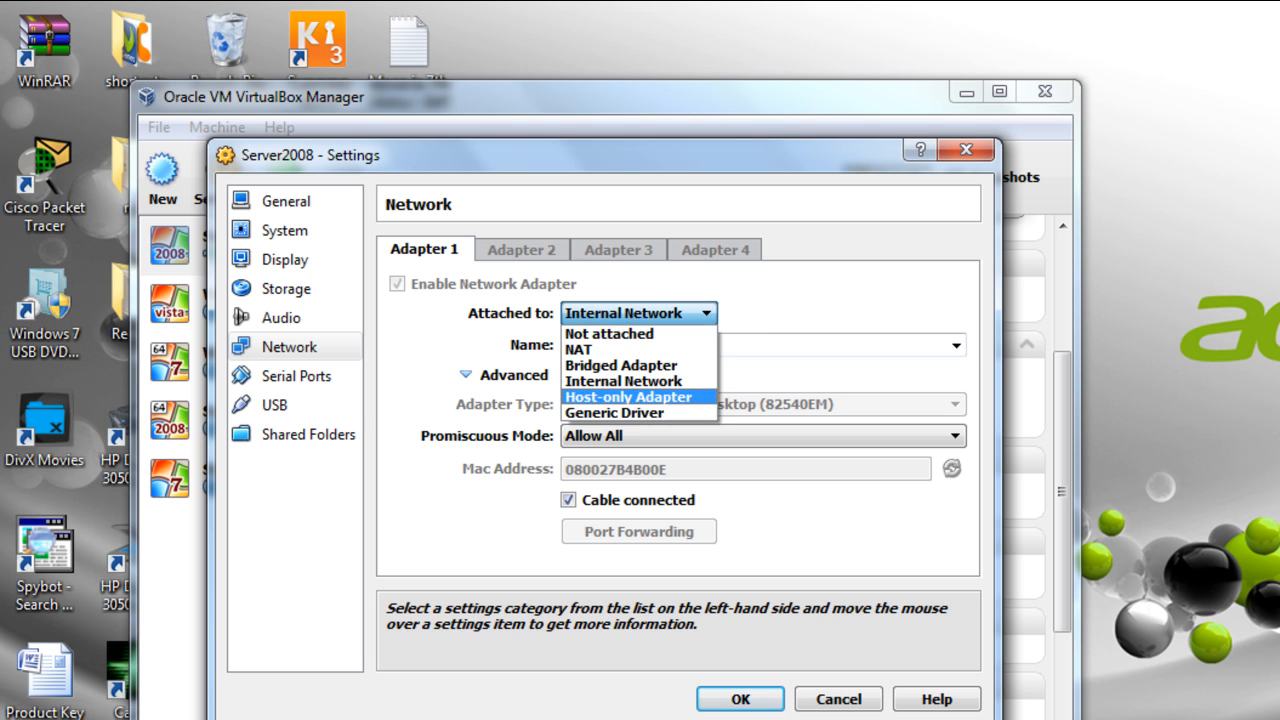
pyautogui.click(619, 392)
pyautogui.click(742, 698)
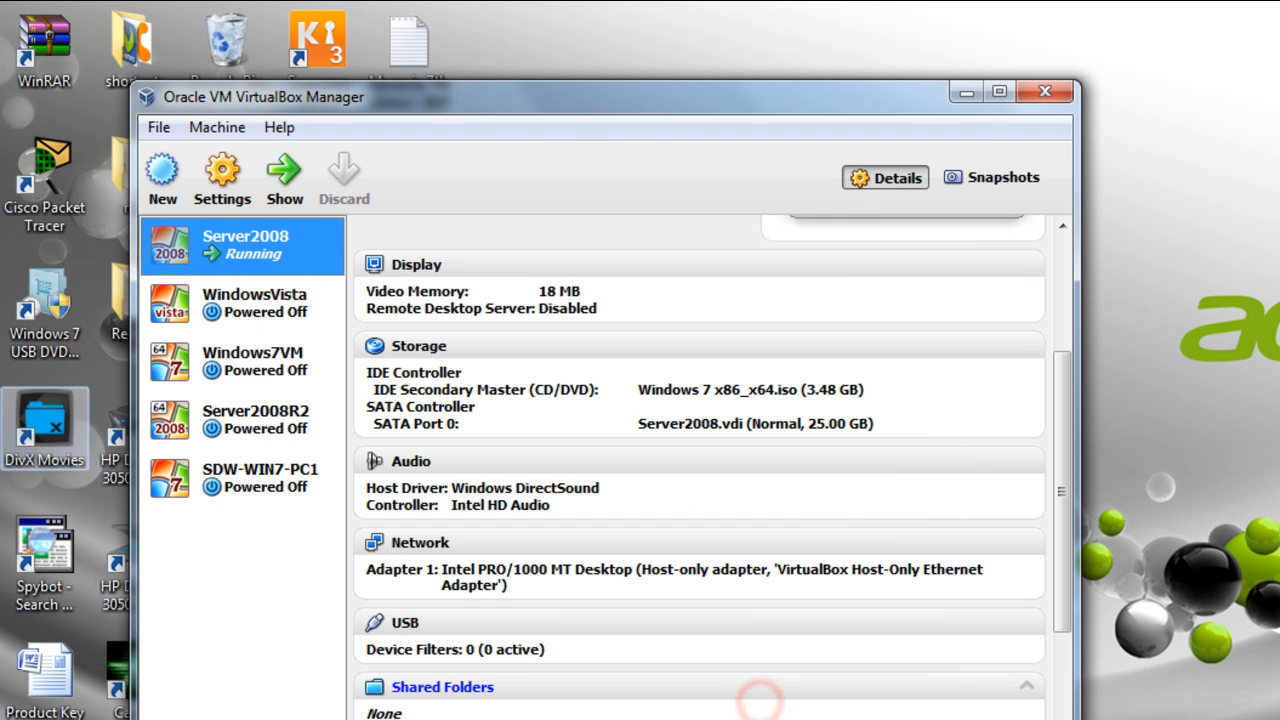
# - Set SDW-WIN7-PC1's Adapter 1 to Host-only with promiscuous mode Allow VMs, then start it
pyautogui.click(220, 480)
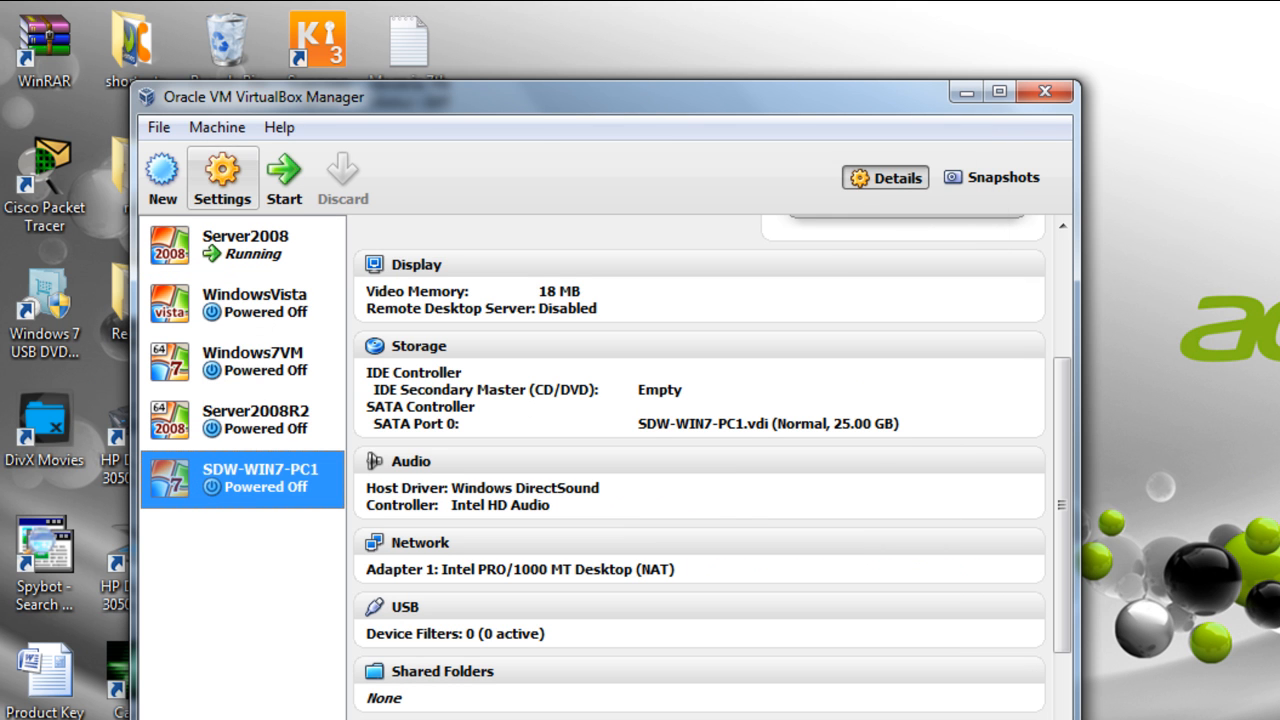
pyautogui.click(222, 176)
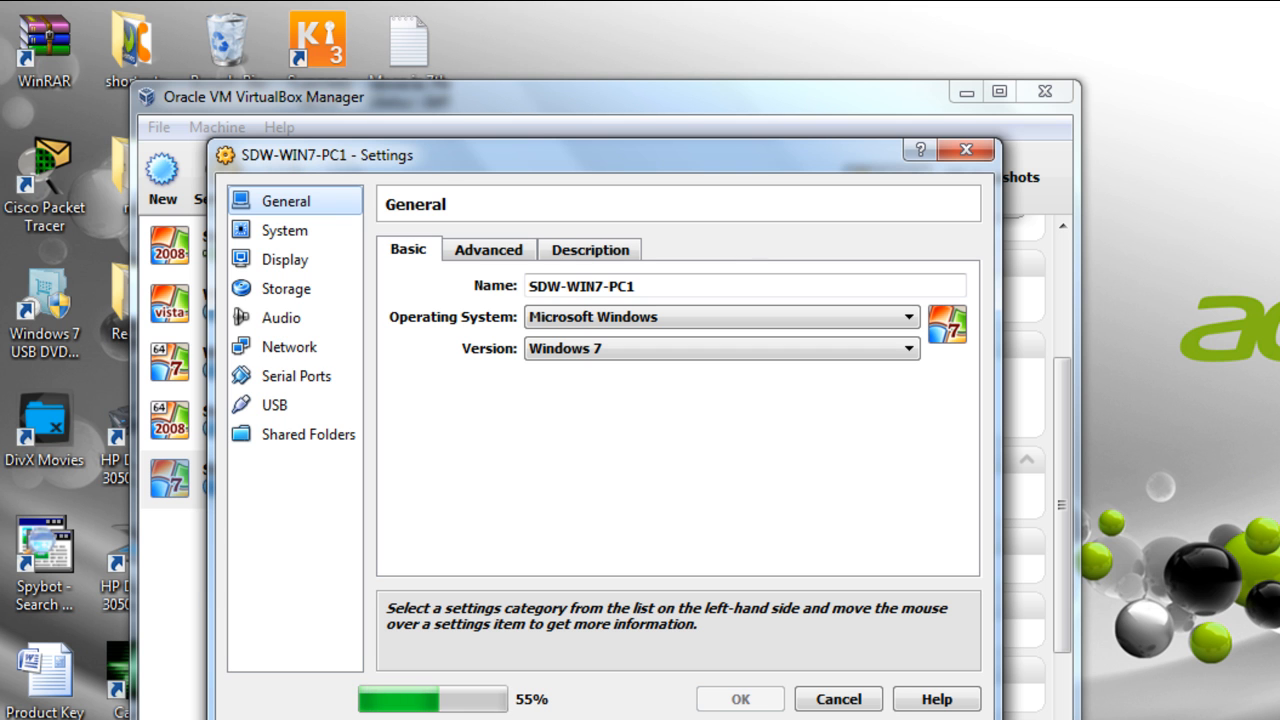
pyautogui.click(289, 347)
pyautogui.click(610, 314)
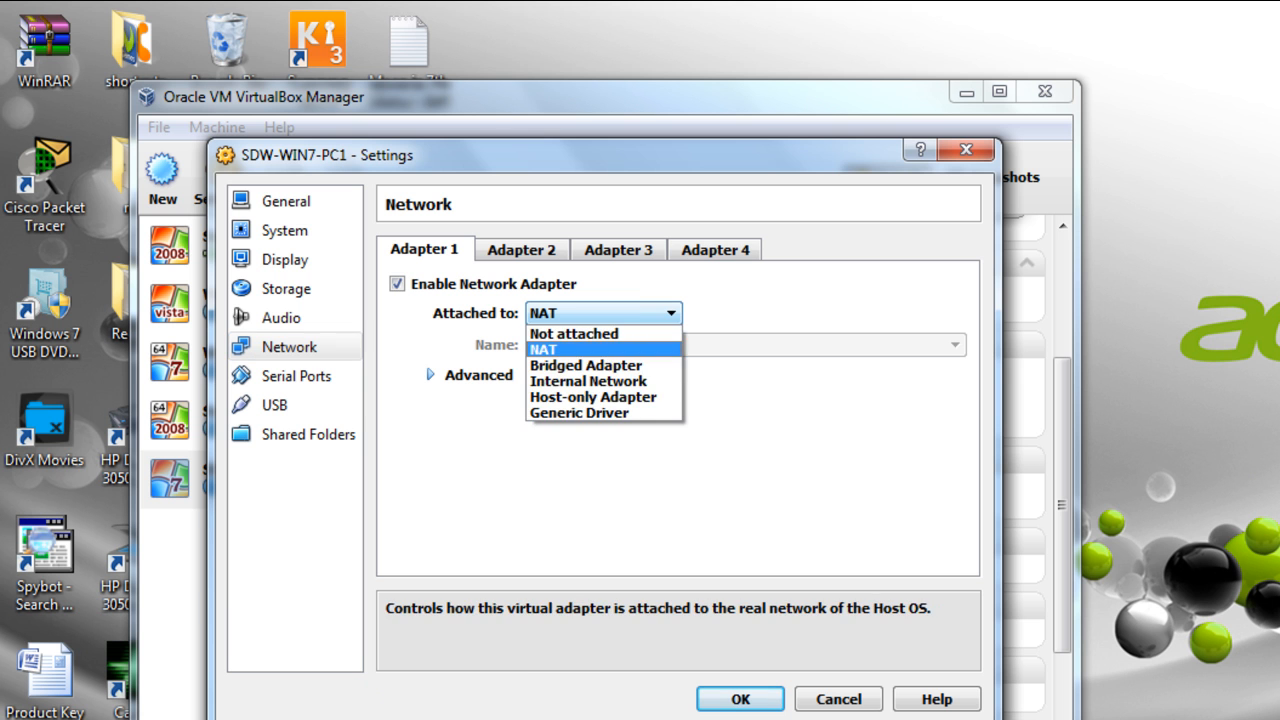
pyautogui.click(594, 396)
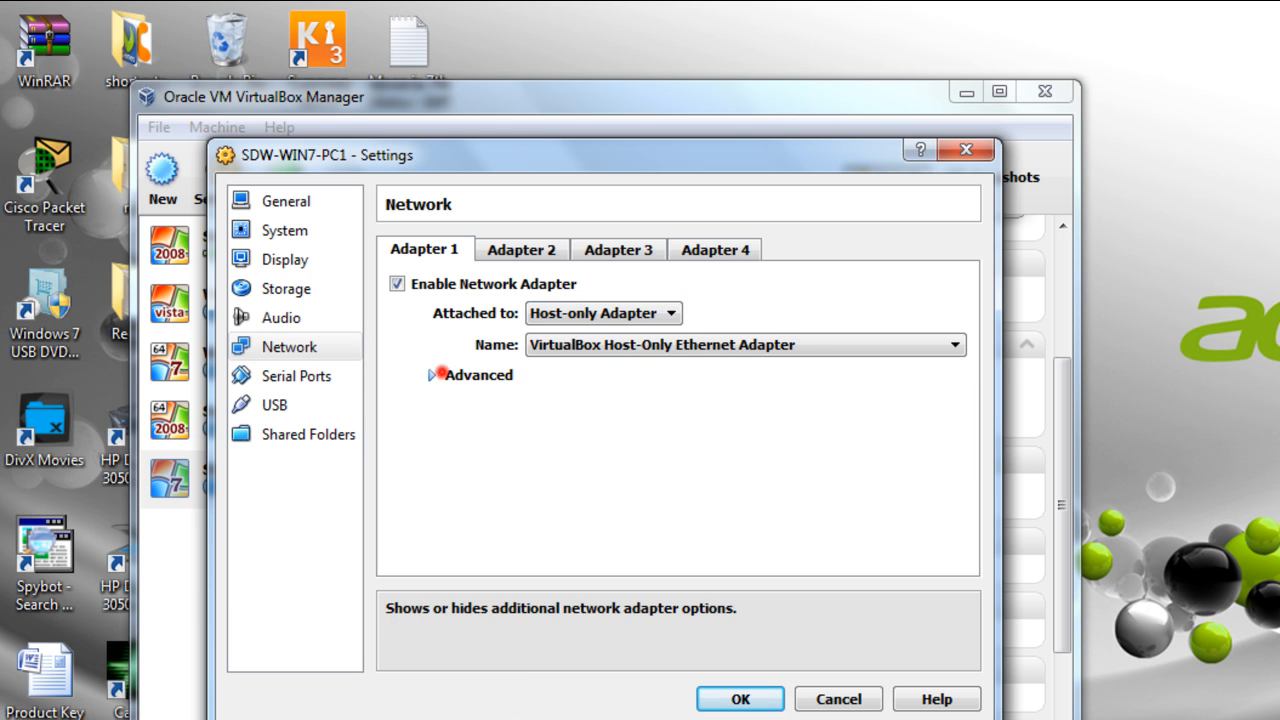
pyautogui.click(441, 374)
pyautogui.click(644, 435)
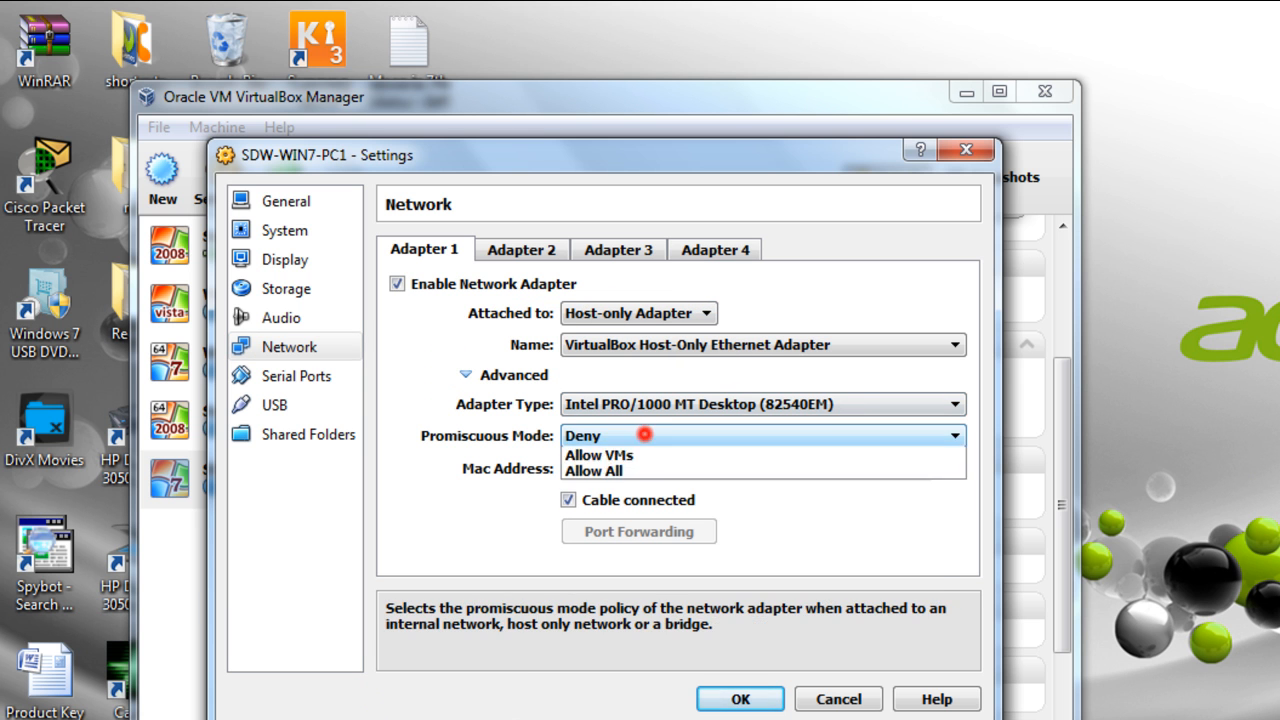
pyautogui.click(592, 456)
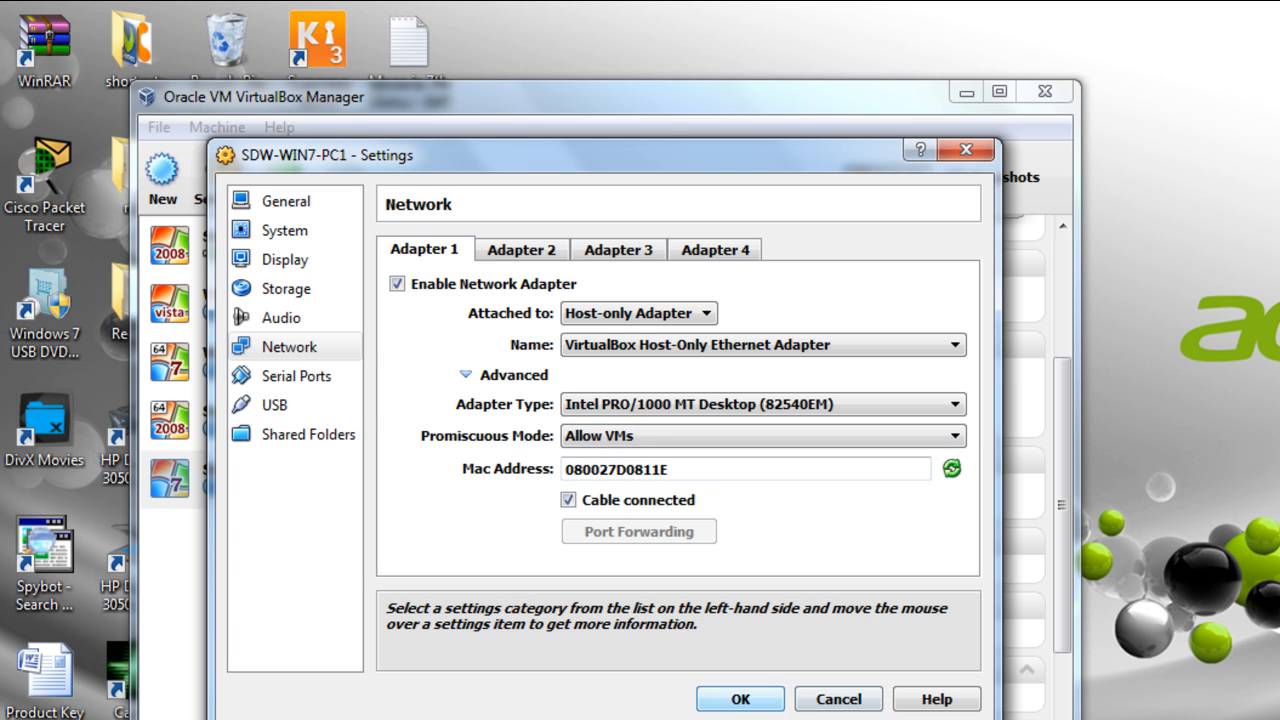
pyautogui.click(730, 693)
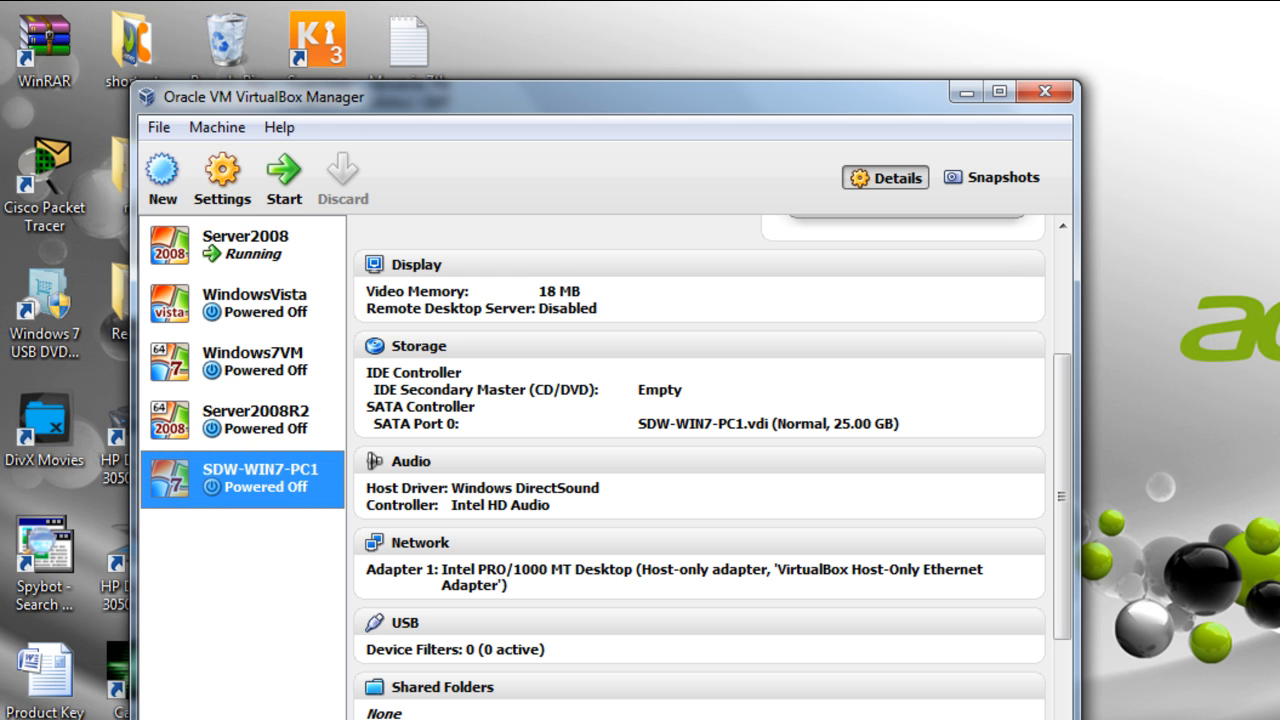
pyautogui.click(285, 172)
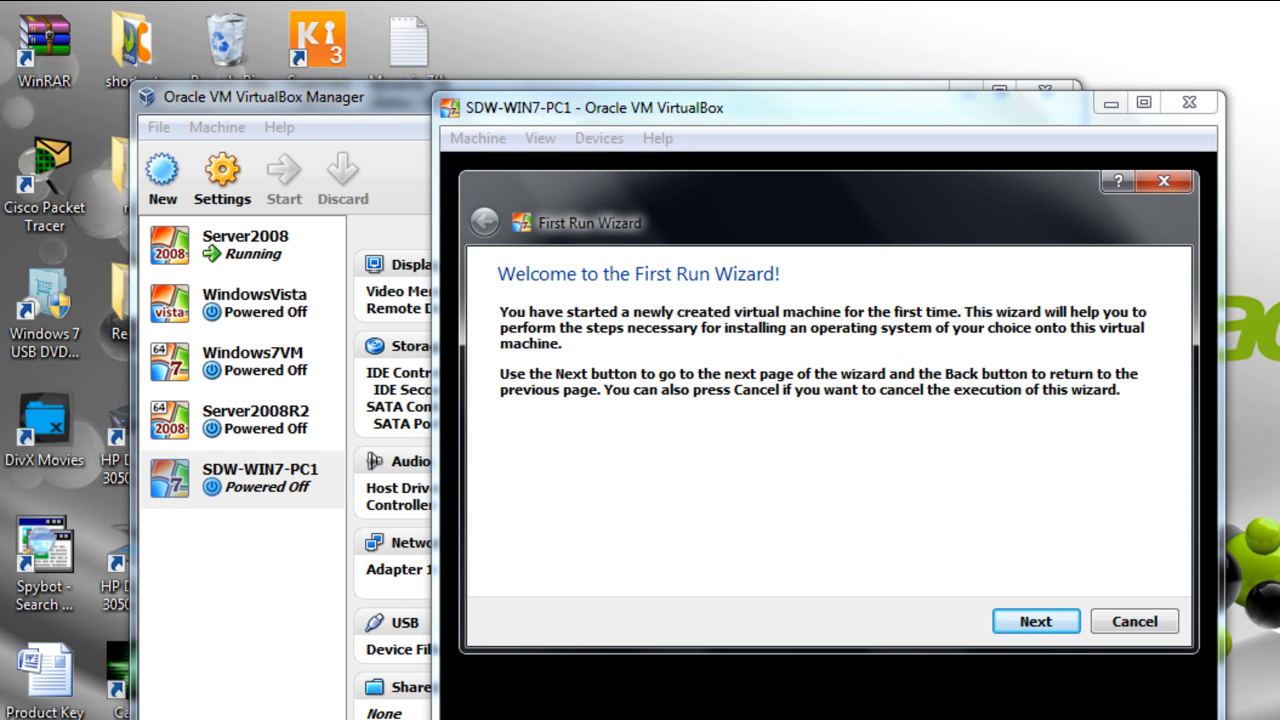
# - Cancel the First Run Wizard and reset the VM after 'No bootable medium found'
pyautogui.click(1132, 619)
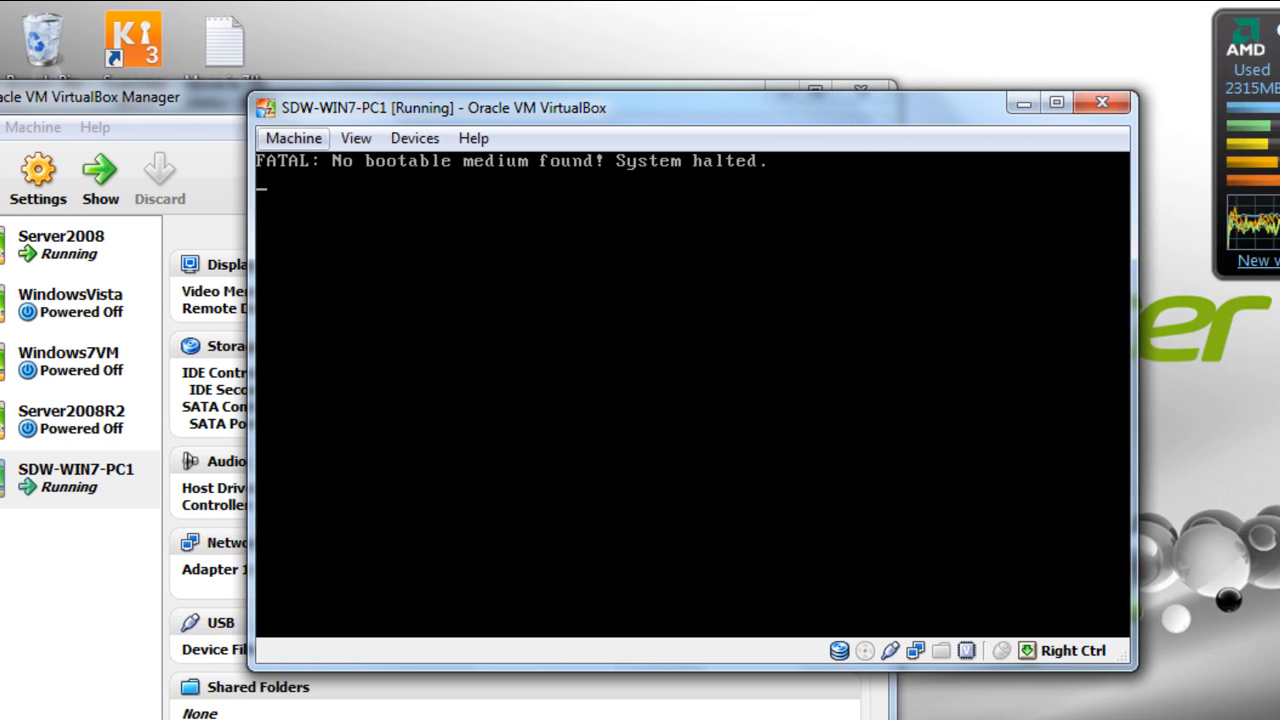
pyautogui.click(447, 138)
pyautogui.click(288, 356)
pyautogui.click(606, 458)
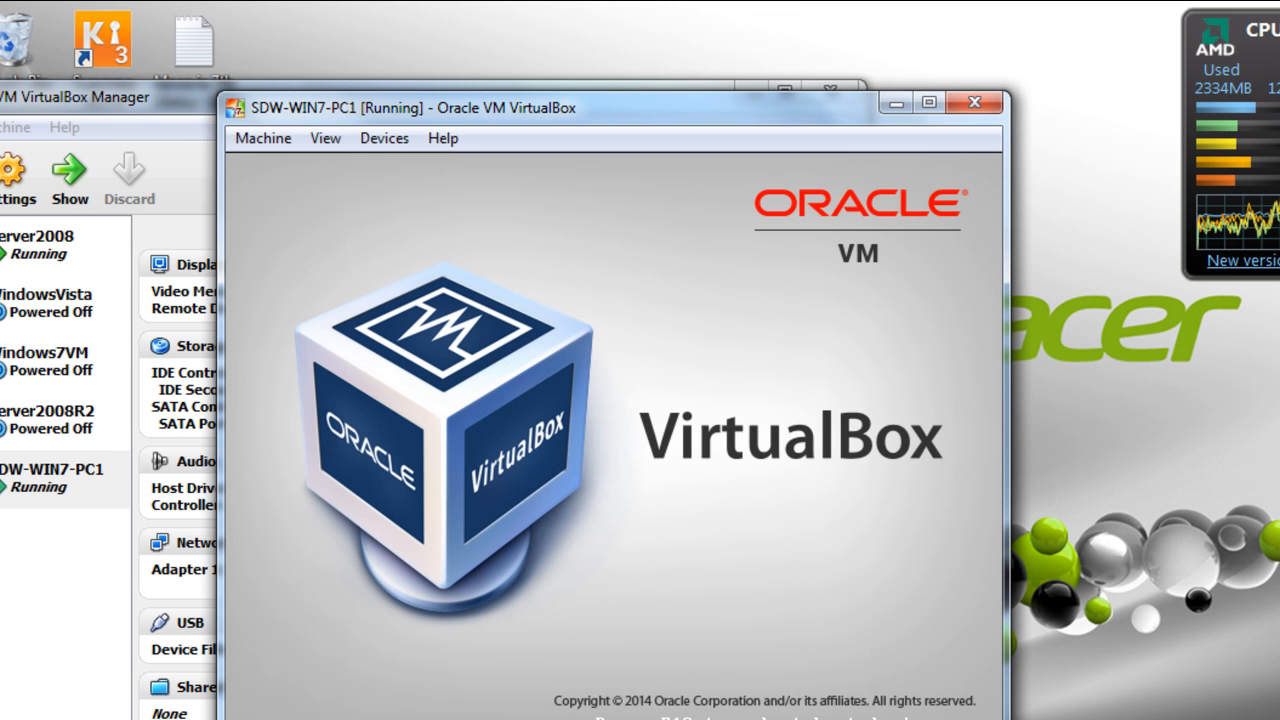
# - Try a LAN boot, reset after it fails, then PXE-boot from LAN and confirm with F12
pyautogui.press('F12')
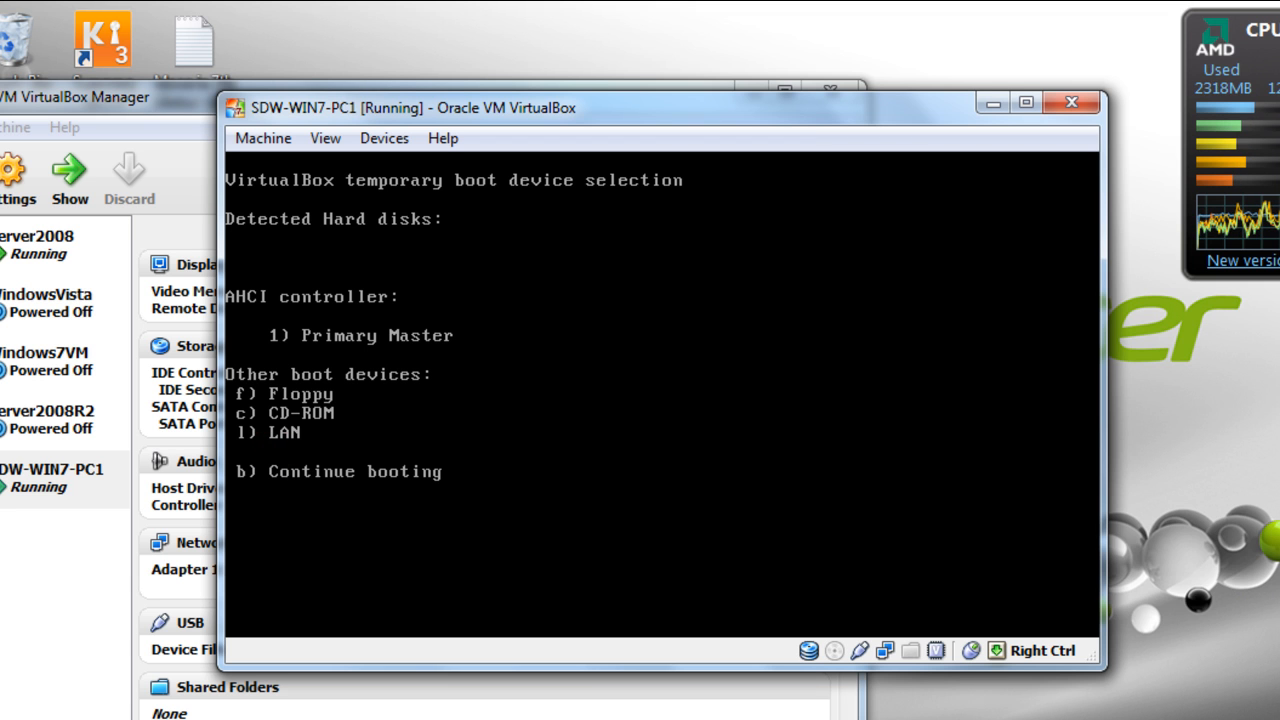
pyautogui.press('l')
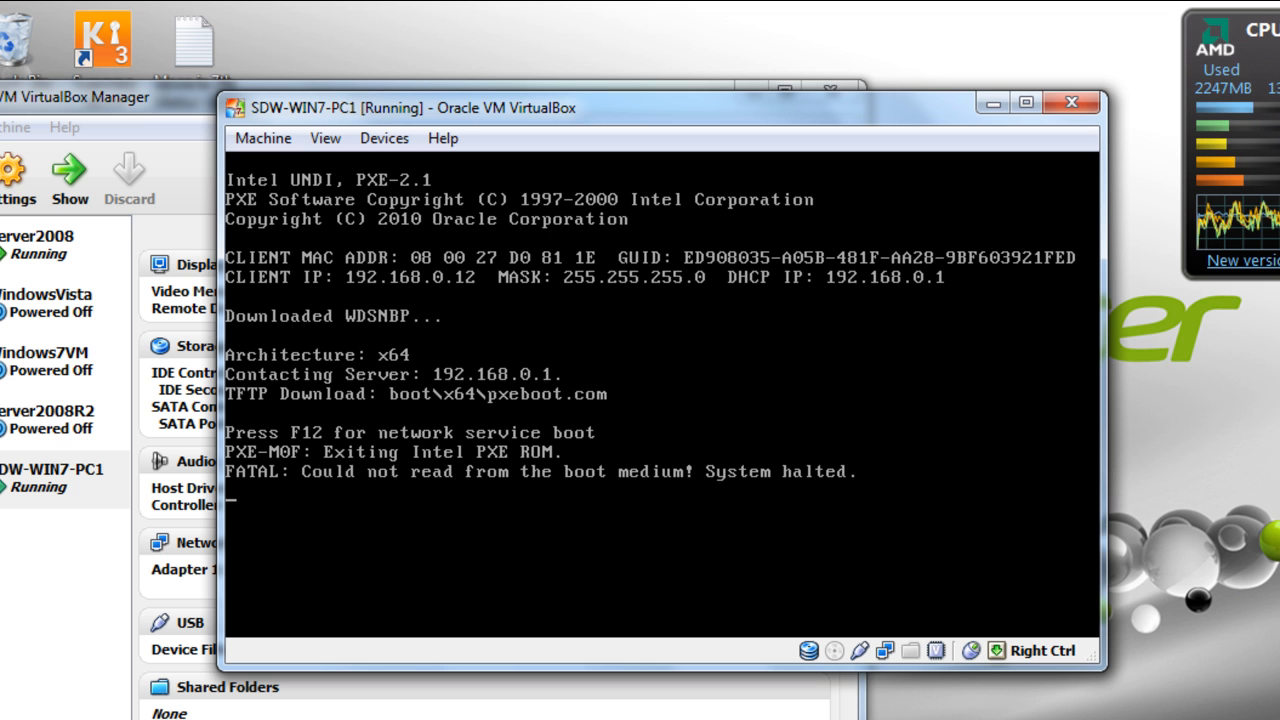
pyautogui.click(272, 139)
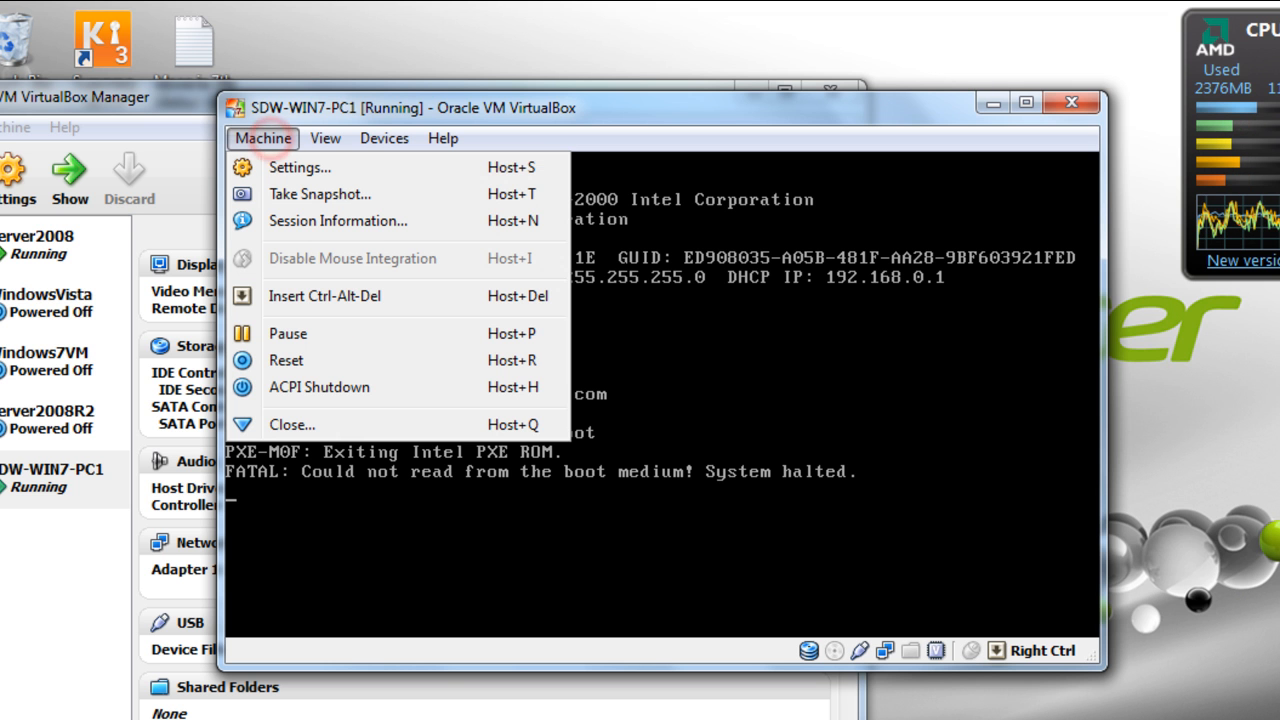
pyautogui.click(287, 360)
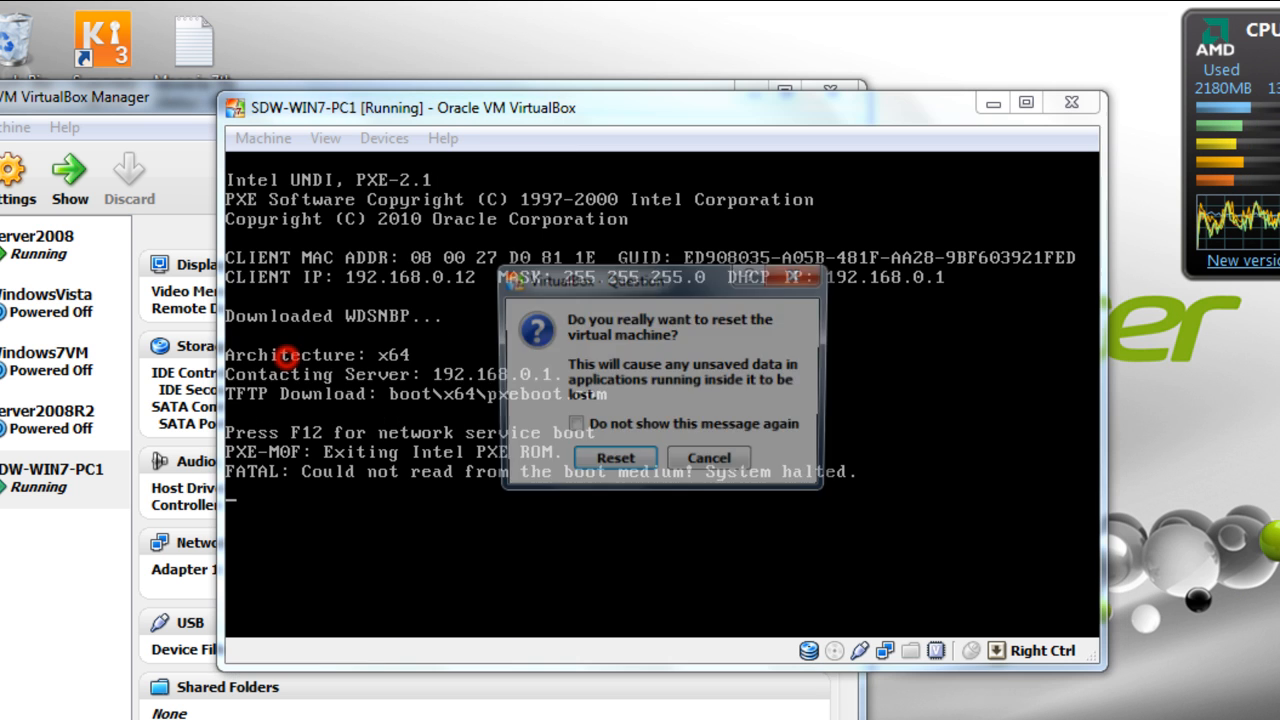
pyautogui.click(593, 456)
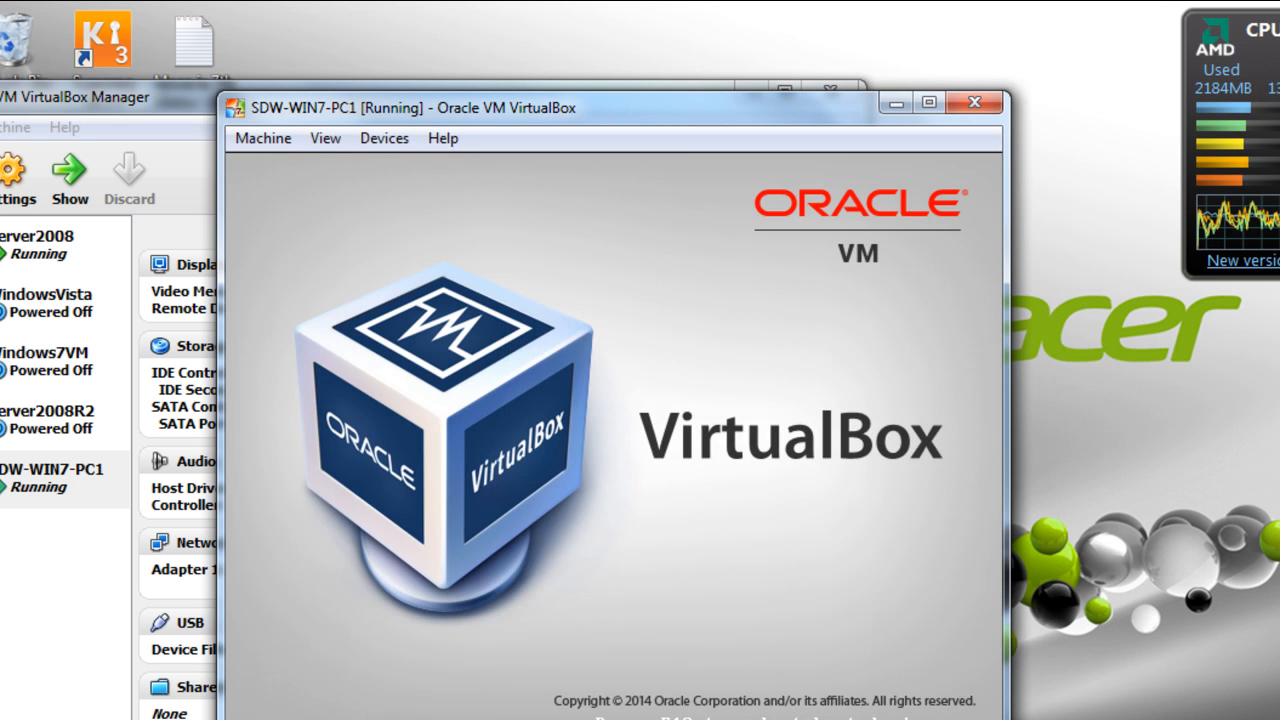
pyautogui.press('F12')
pyautogui.press('l')
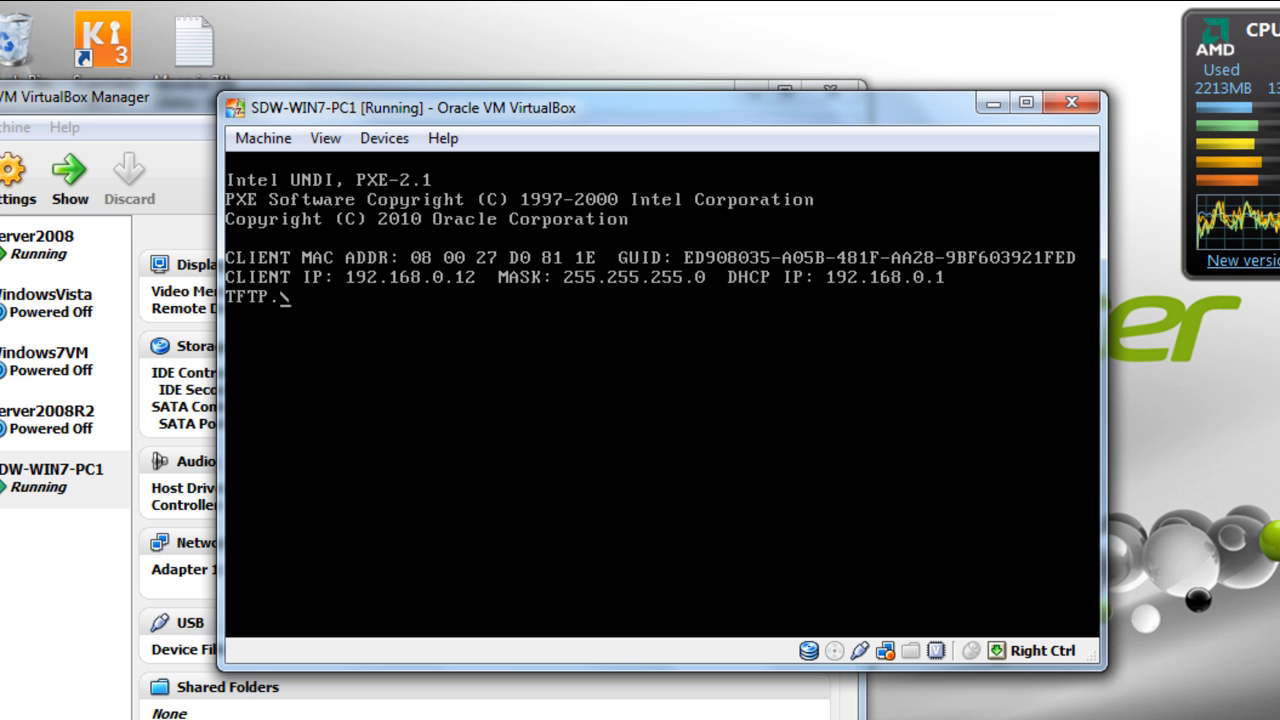
pyautogui.press('F12')
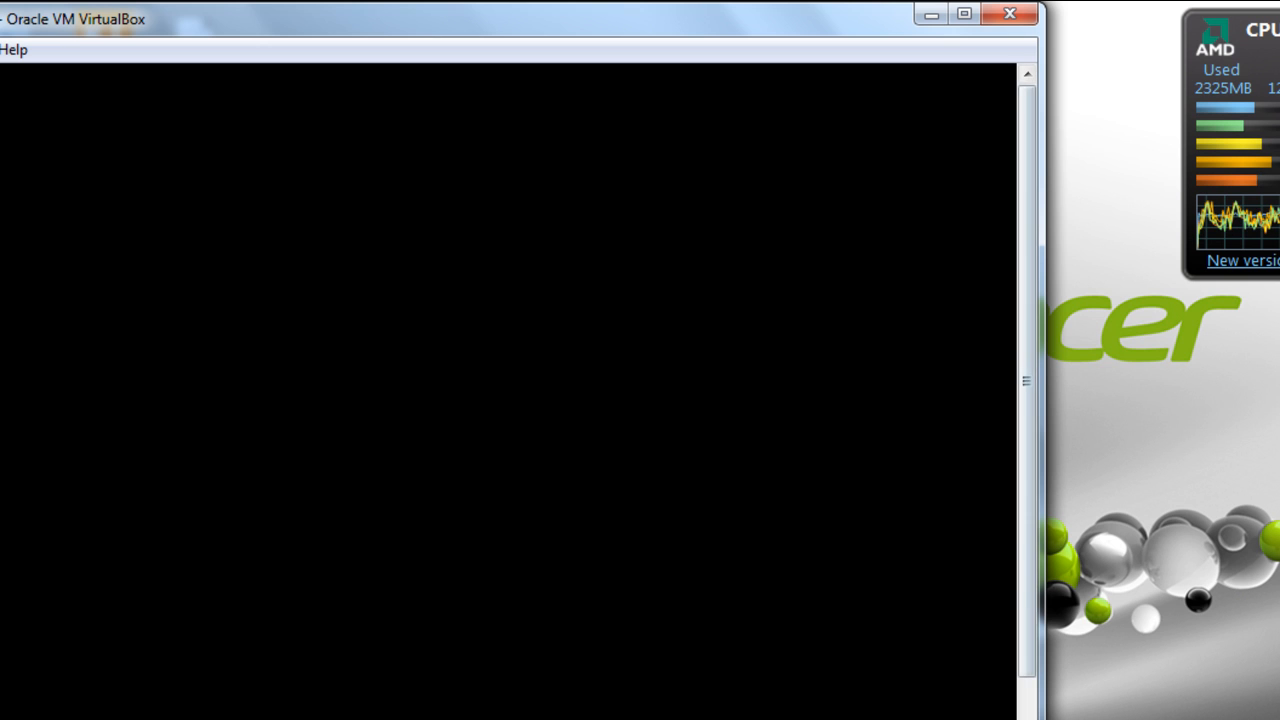
# - Wait until Windows Setup loads from the WDS server, showing English (United States) and US keyboard
pyautogui.moveTo(1021, 241); pyautogui.dragTo(1020, 370)
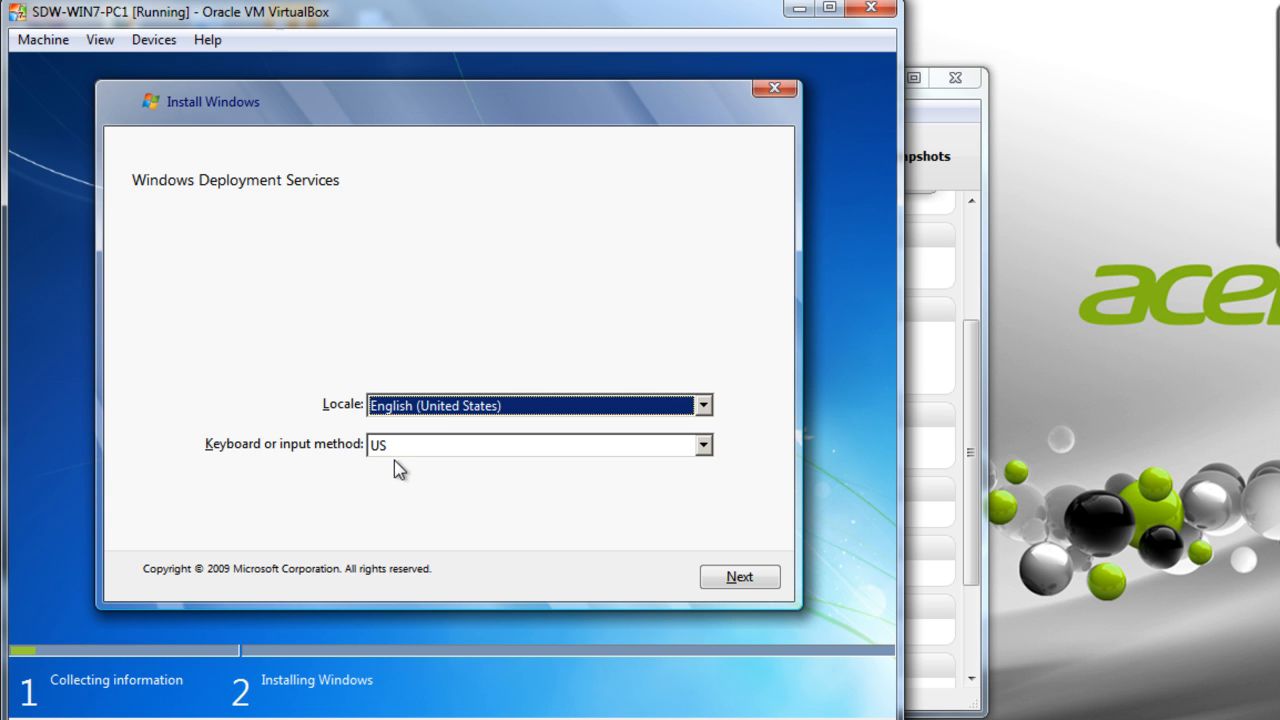
# - Keep English (United States) locale and US keyboard layout and continue setup
pyautogui.click(417, 449)
pyautogui.click(417, 449)
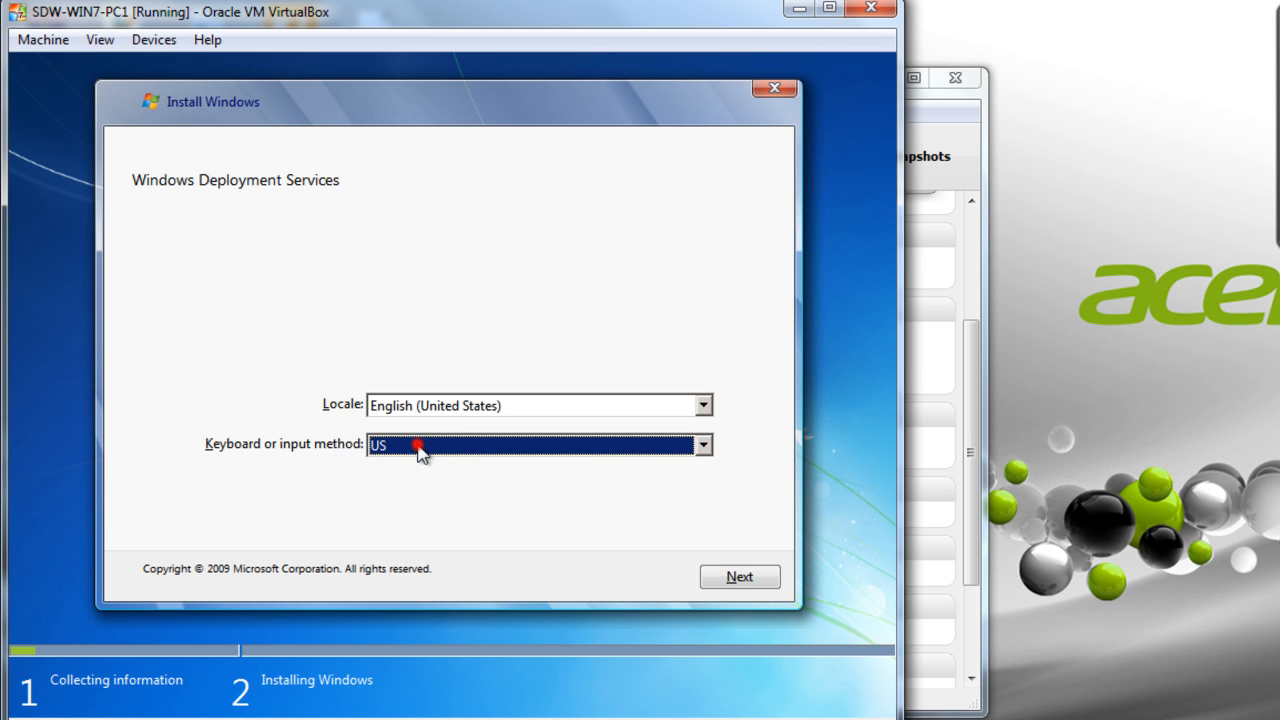
pyautogui.click(428, 407)
pyautogui.scroll(-1, 470, 470)
pyautogui.scroll(-18, 470, 472)
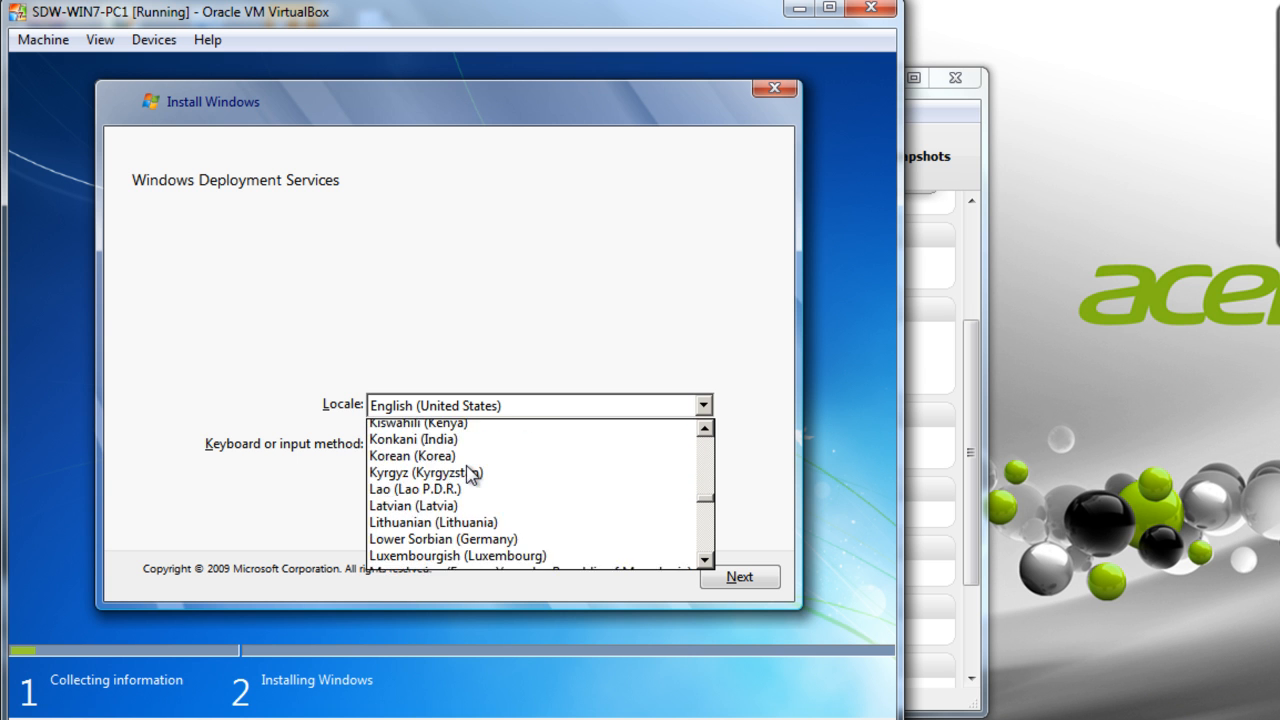
pyautogui.scroll(-18, 473, 474)
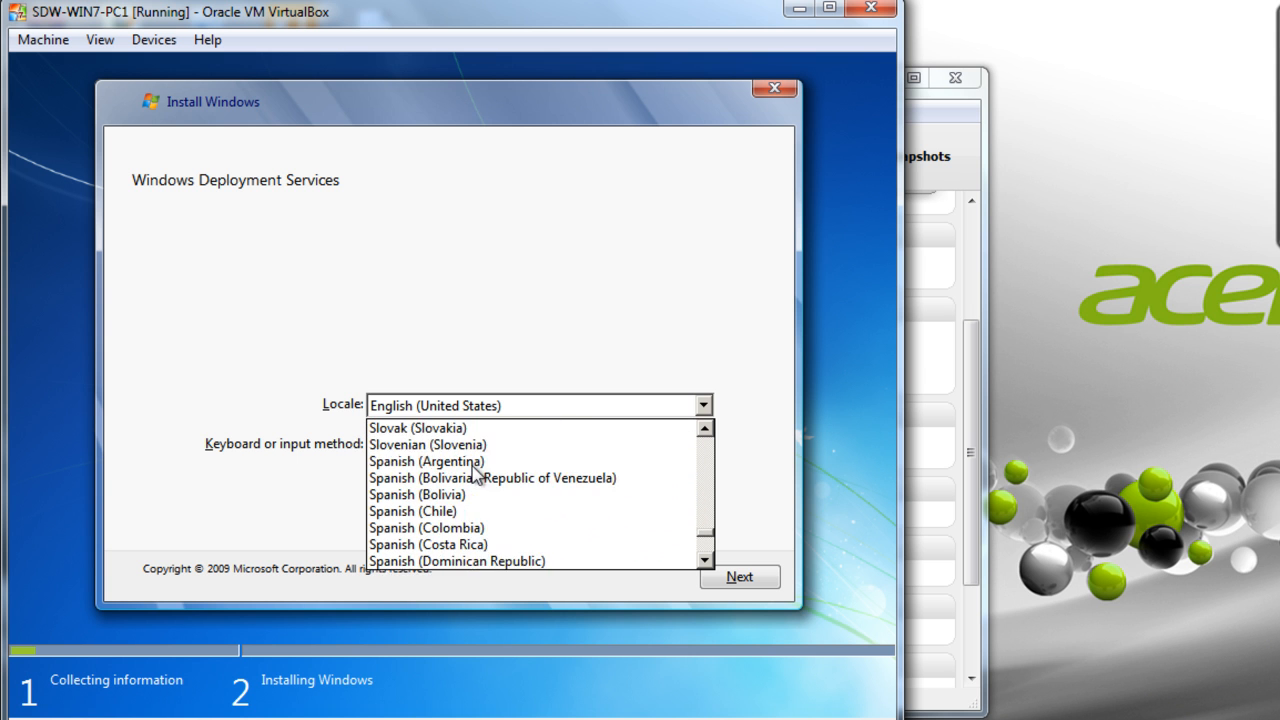
pyautogui.scroll(-8, 476, 474)
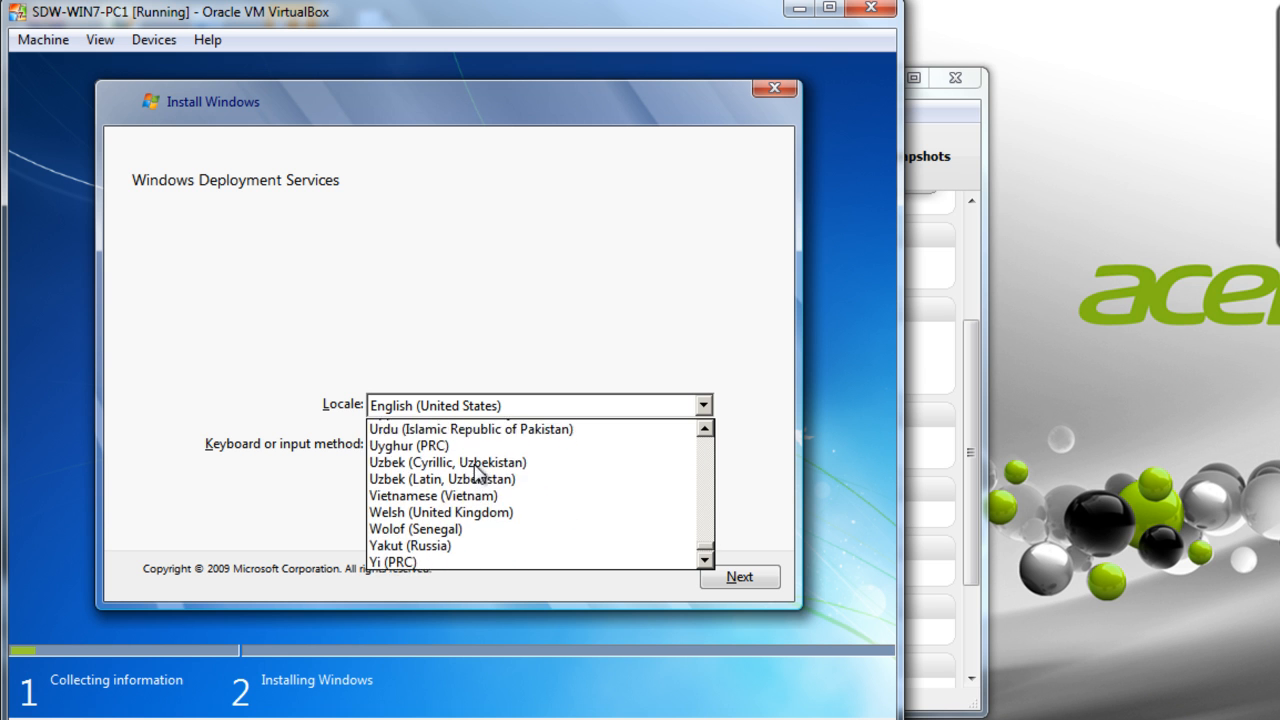
pyautogui.scroll(2, 476, 474)
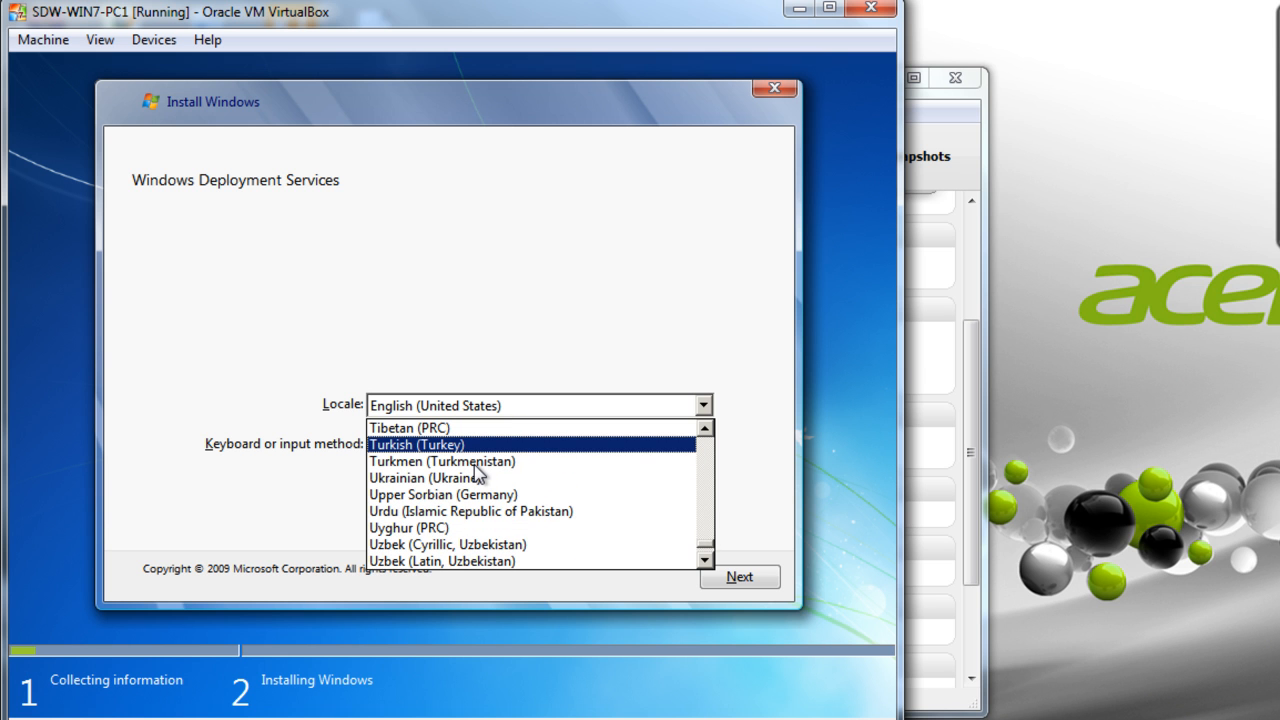
pyautogui.scroll(2, 477, 474)
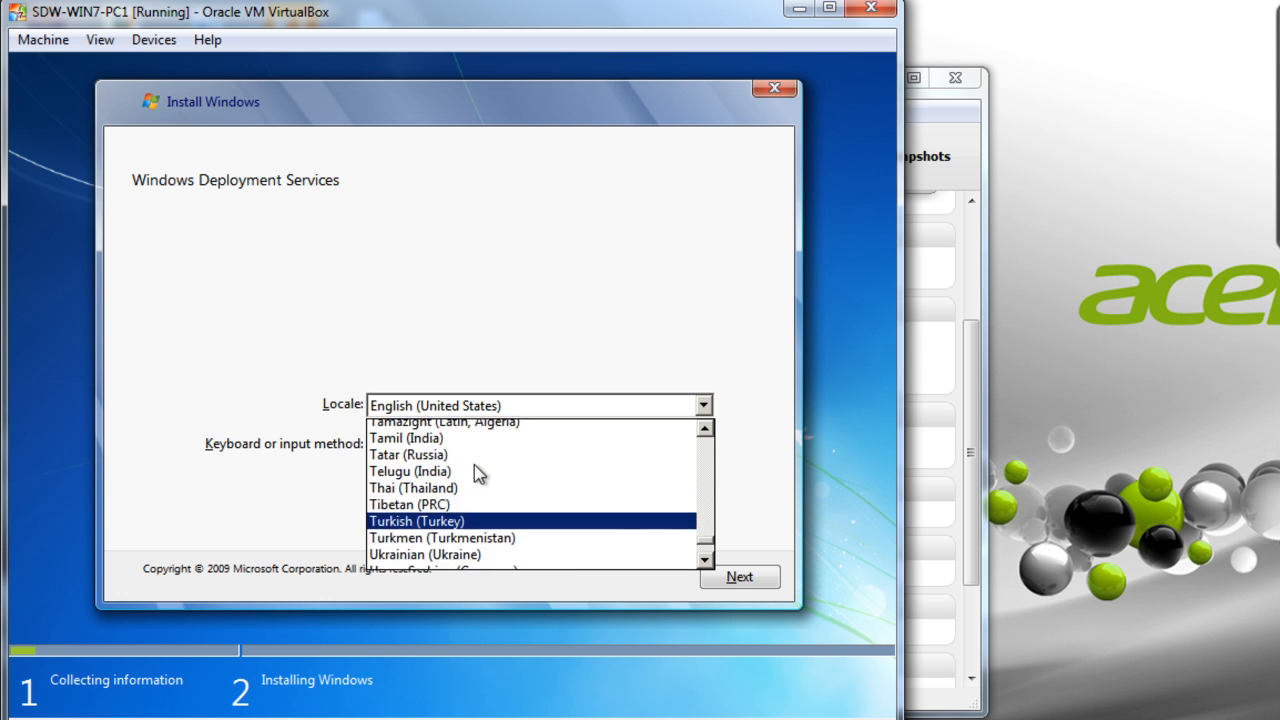
pyautogui.scroll(1, 478, 474)
pyautogui.scroll(-2, 480, 474)
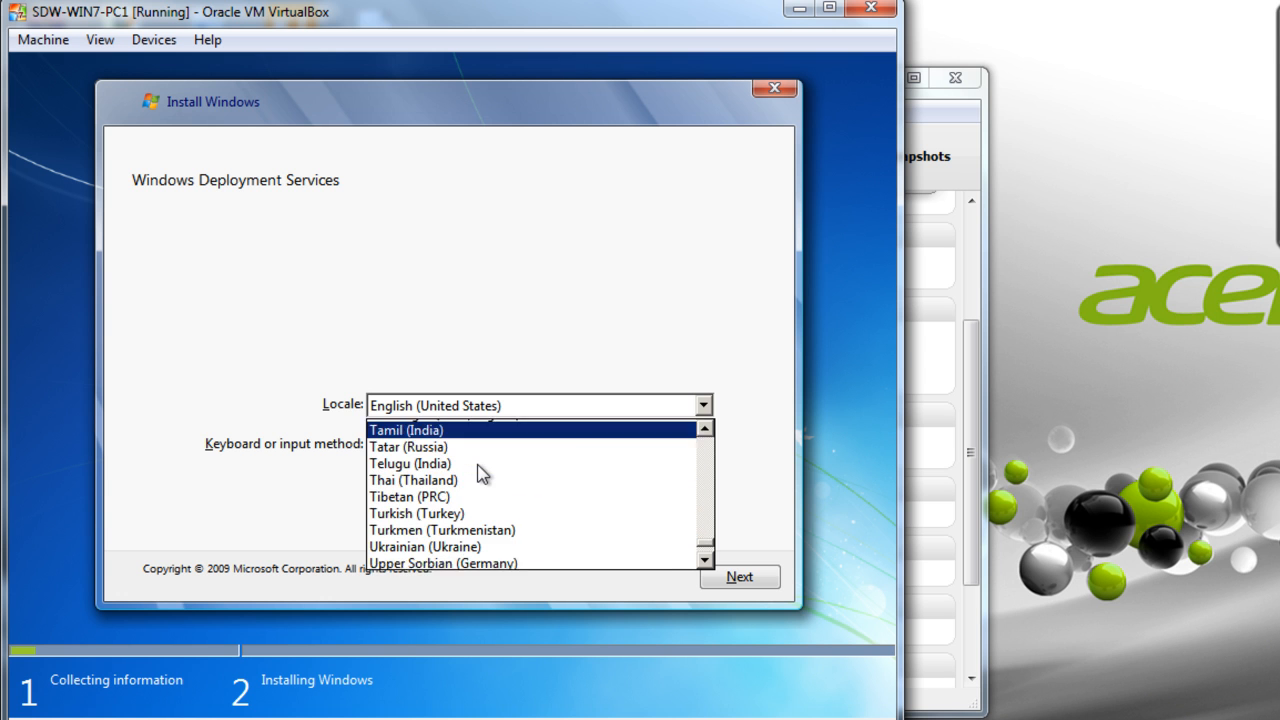
pyautogui.scroll(-1, 480, 474)
pyautogui.click(504, 294)
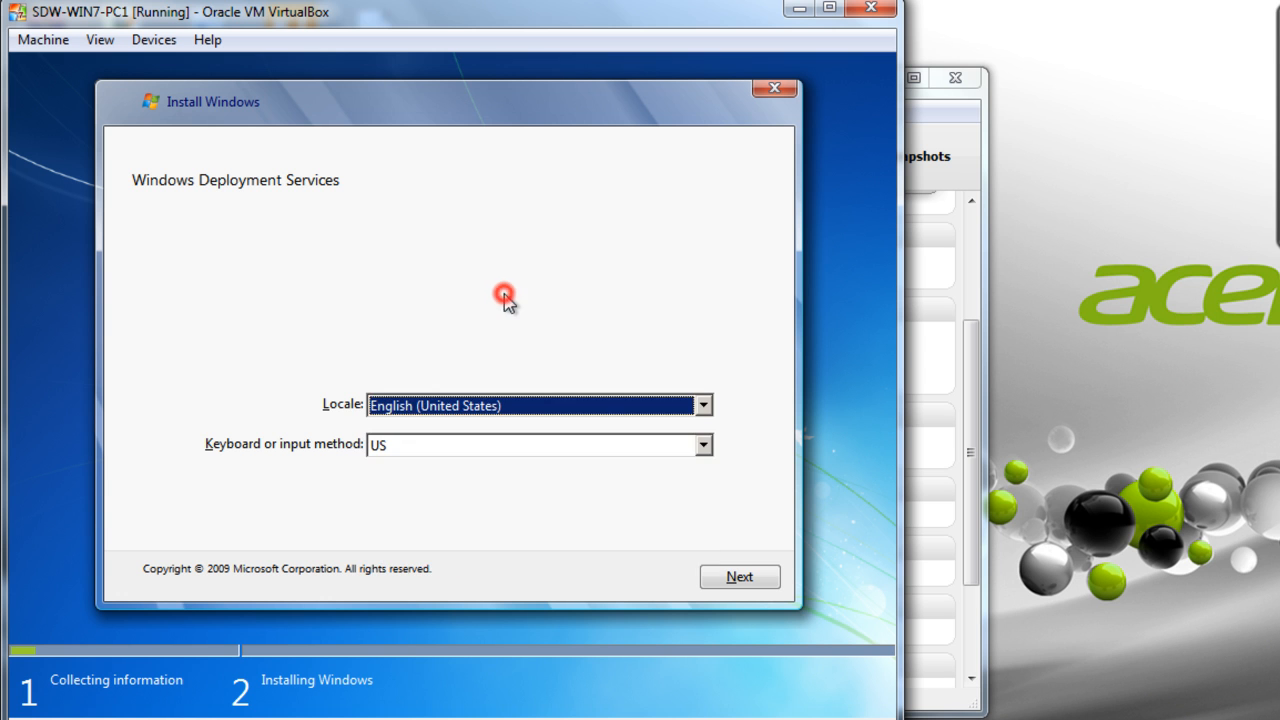
pyautogui.click(740, 578)
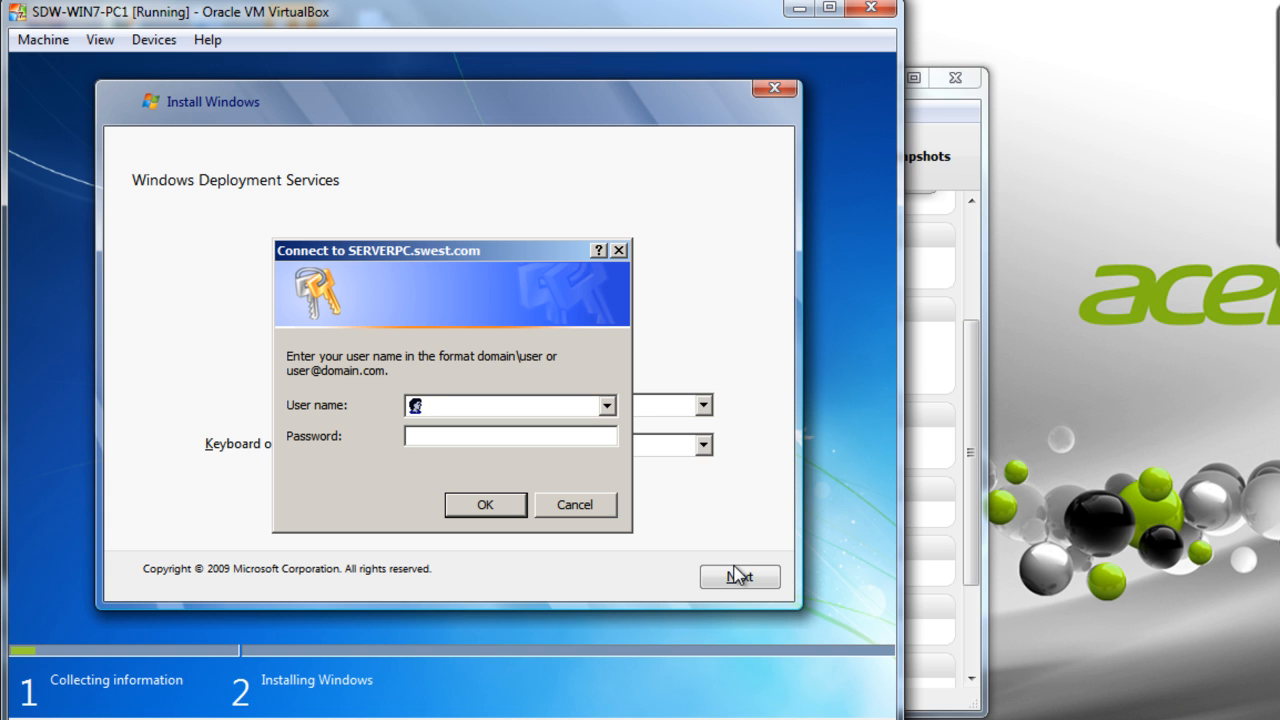
# - Authenticate to SERVERPC.swest.com as swest\Administrator with the domain administrator password
pyautogui.write('swest\\Administrator')
pyautogui.press('Tab')
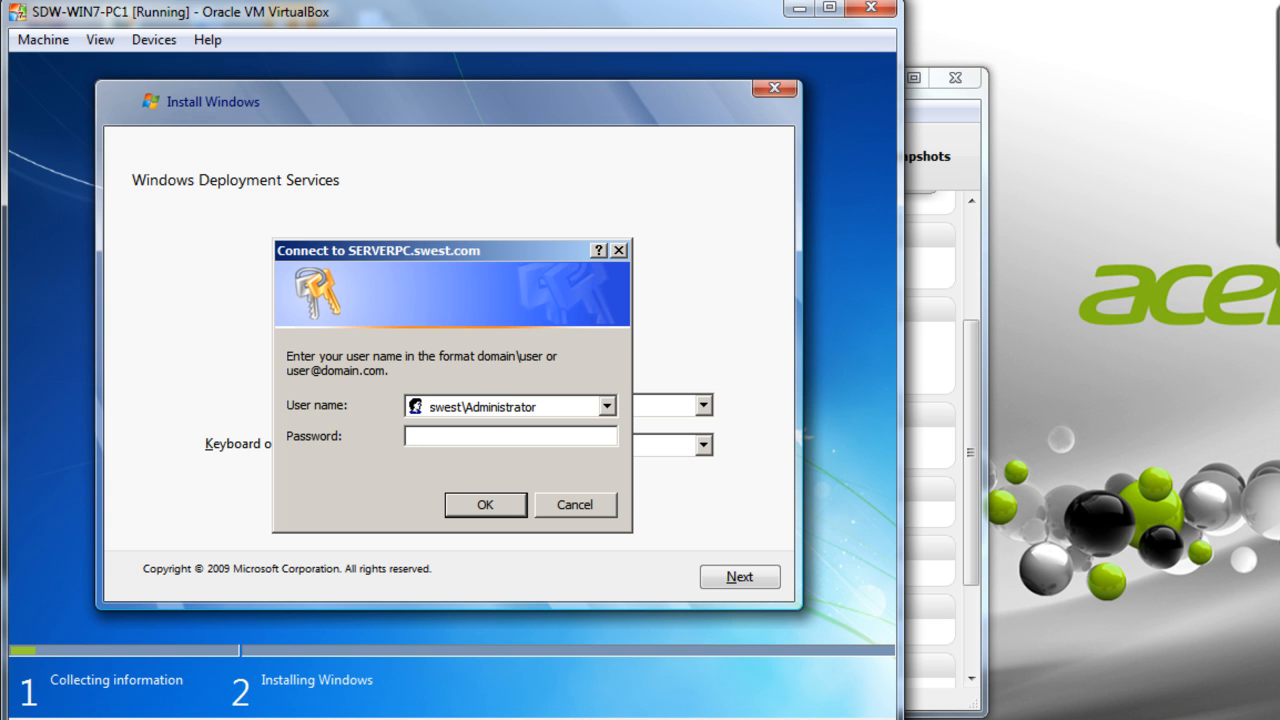
pyautogui.write('***********')
pyautogui.click(481, 506)
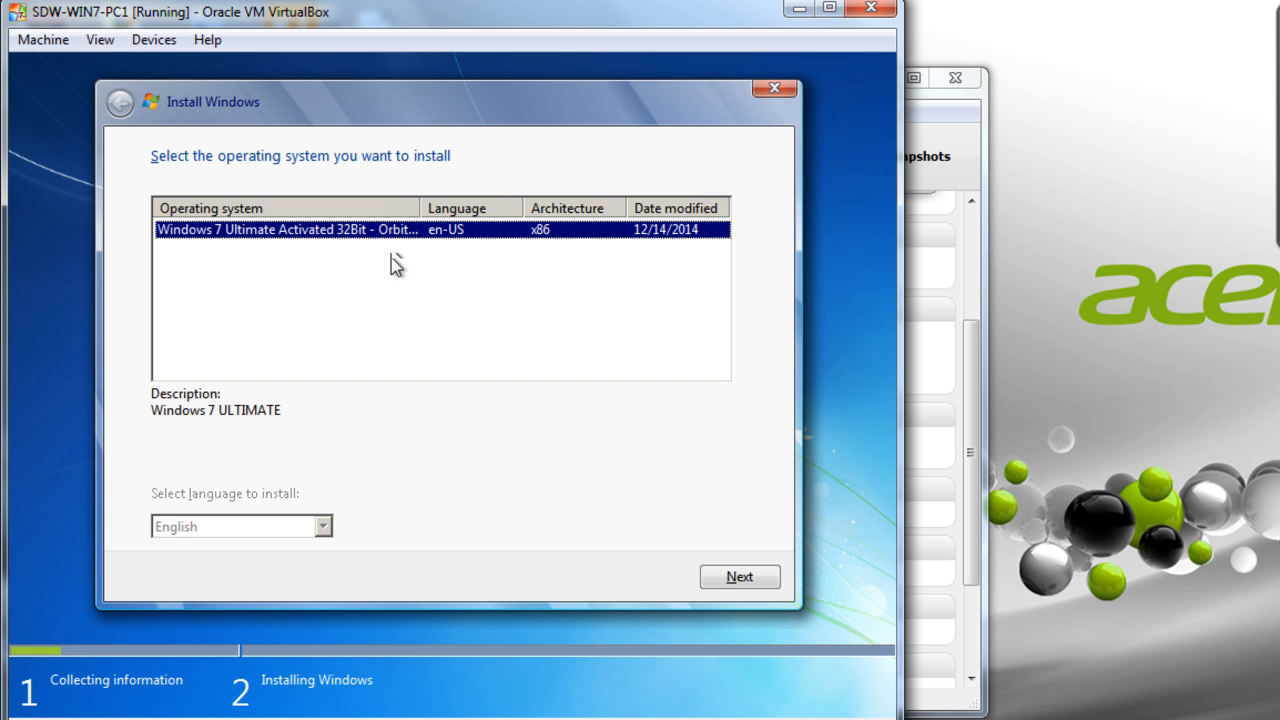
# - Widen the Operating system column and proceed with the Windows 7 Ultimate x86 image
pyautogui.moveTo(421, 207); pyautogui.dragTo(442, 207)
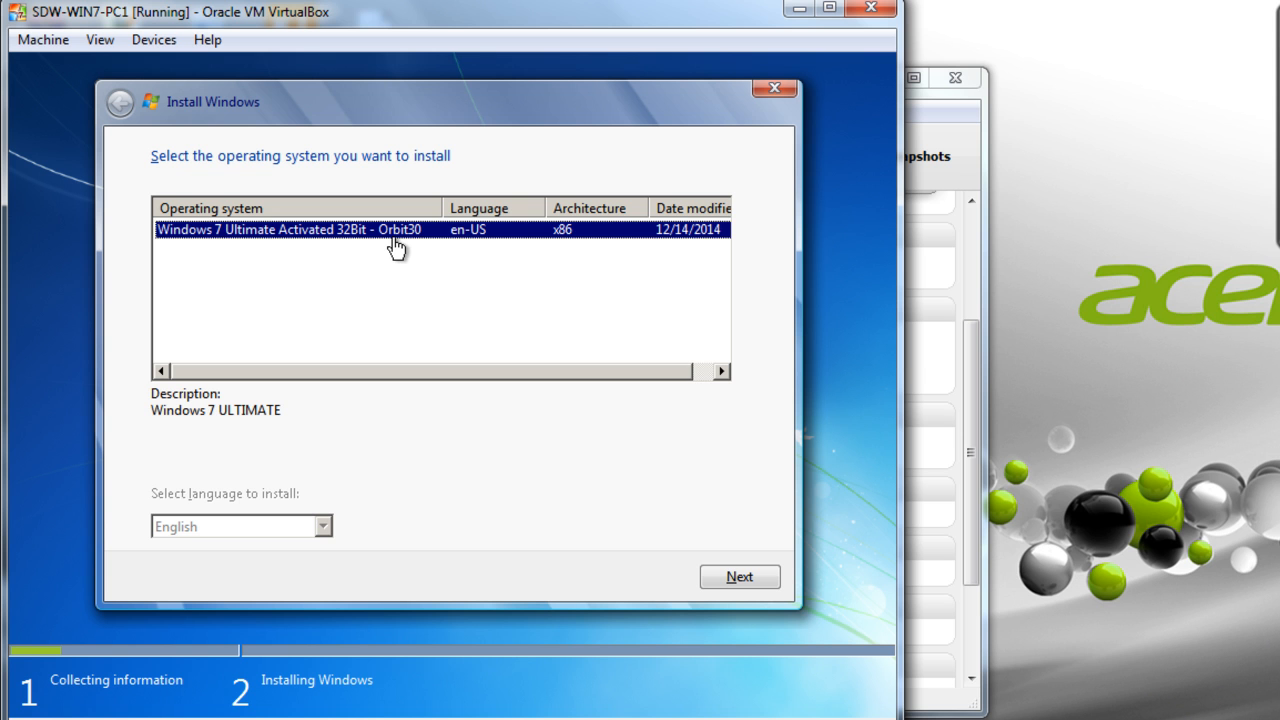
pyautogui.click(738, 578)
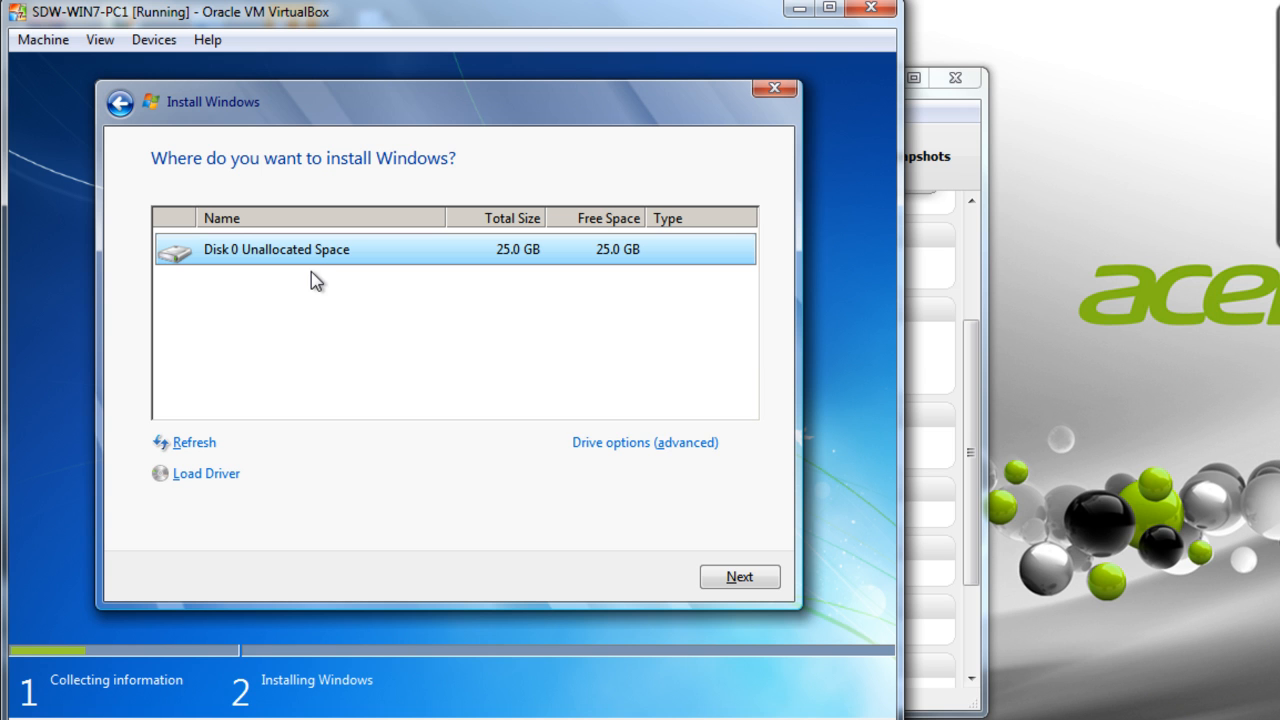
# - Install Windows 7 onto Disk 0 Unallocated Space (25.0 GB) via advanced drive options
pyautogui.click(645, 443)
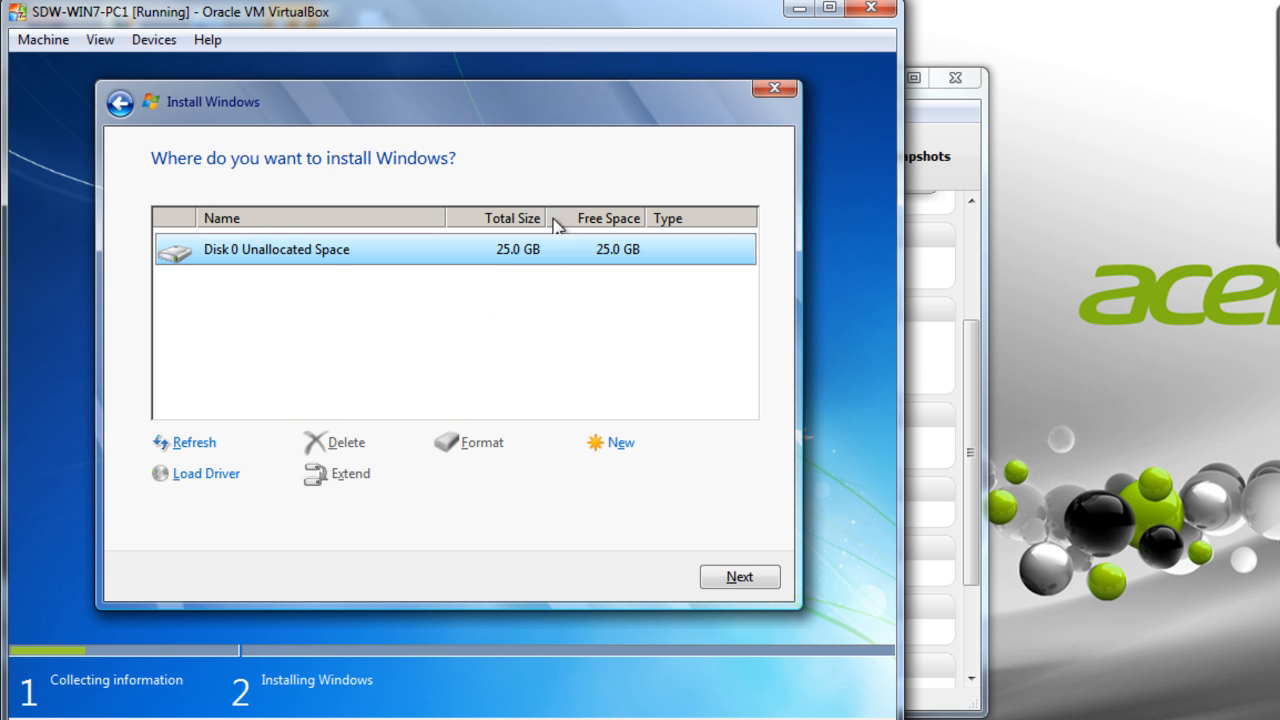
pyautogui.click(740, 575)
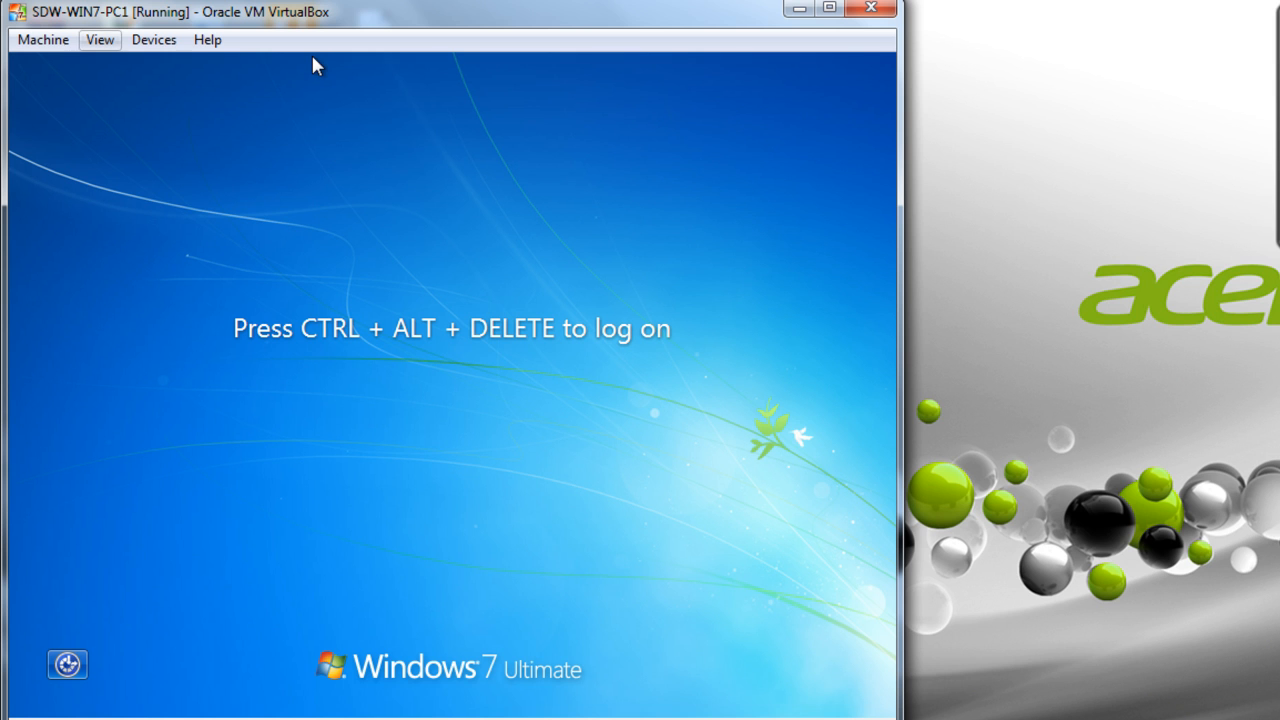
# - Send Ctrl+Alt+Del, attempt logon as SDW-WIN7-PC1, and dismiss the incorrect-logon error
pyautogui.click(44, 39)
pyautogui.click(69, 184)
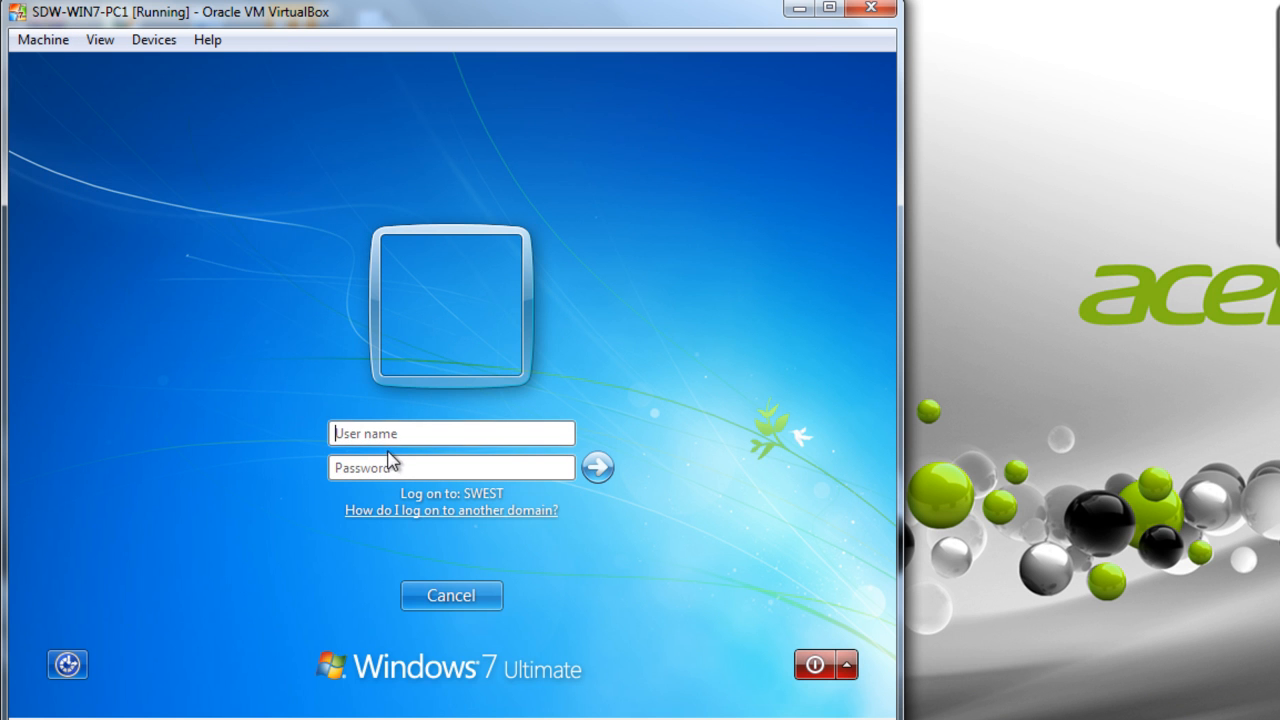
pyautogui.click(395, 430)
pyautogui.write('SDW-WN')
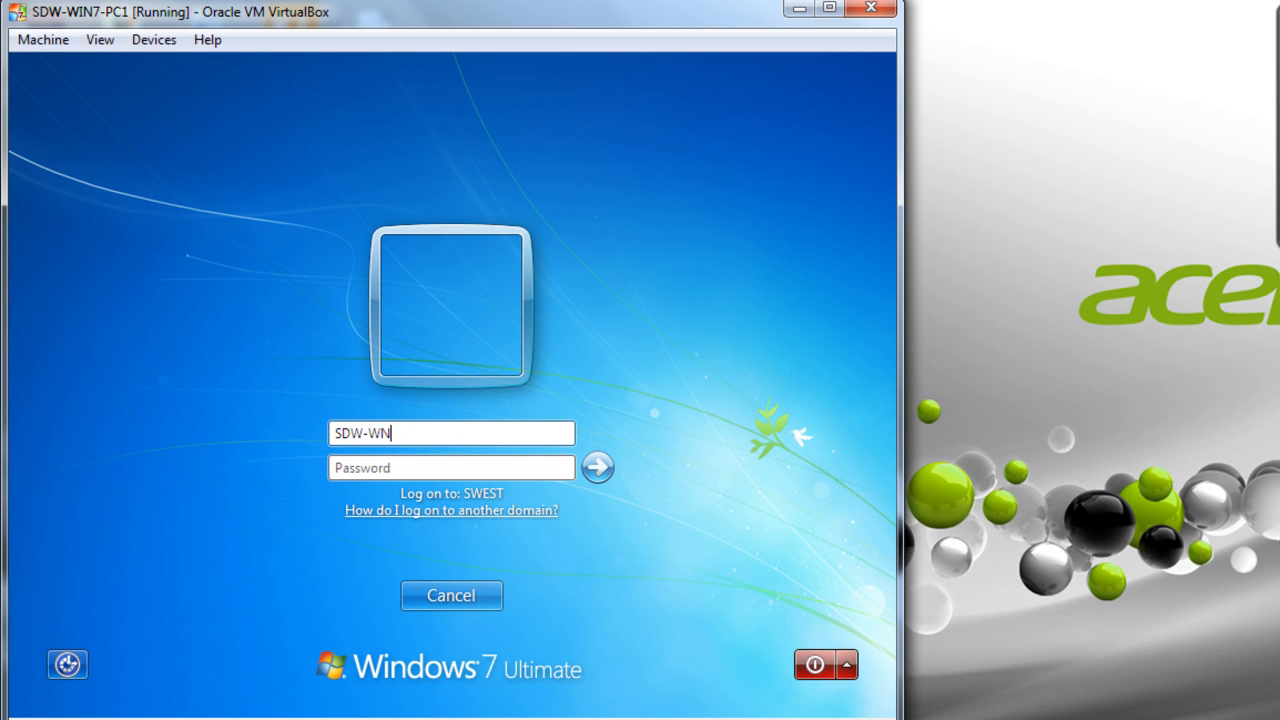
pyautogui.write('7')
pyautogui.press('BackSpace')
pyautogui.press('BackSpace')
pyautogui.write('IN7-PC1')
pyautogui.press('Return')
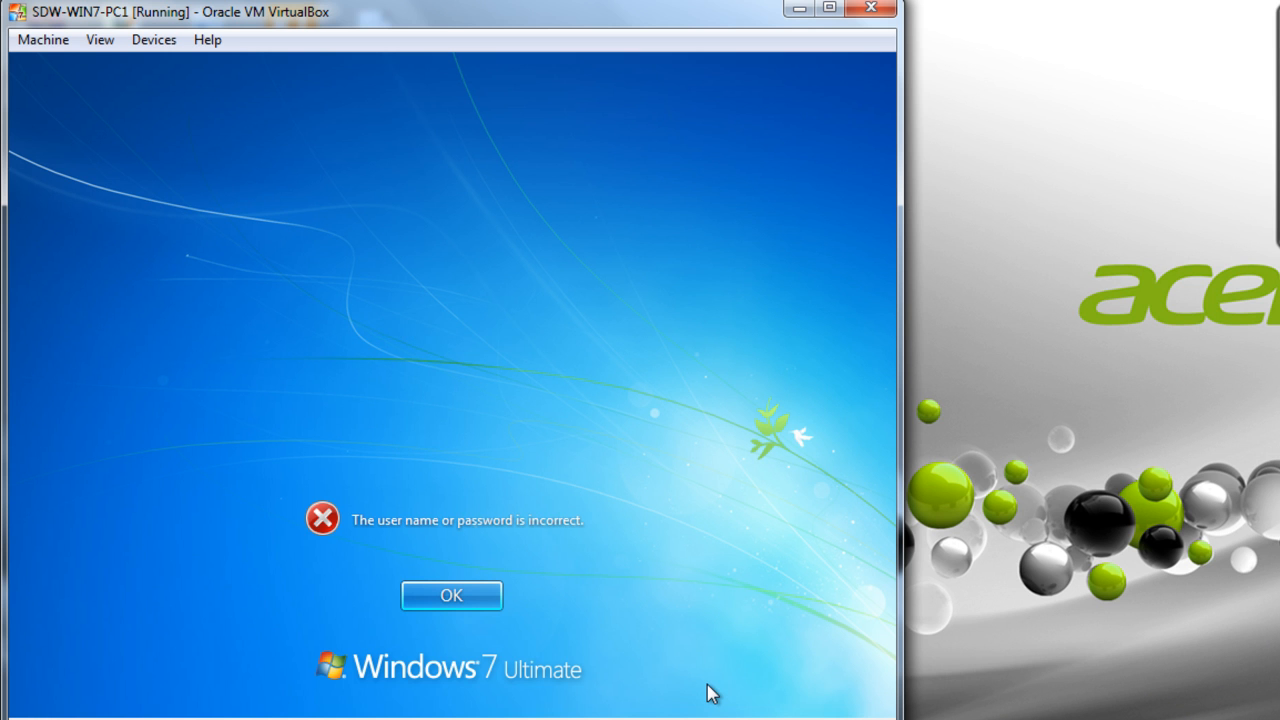
pyautogui.press('F9')
pyautogui.click(455, 590)
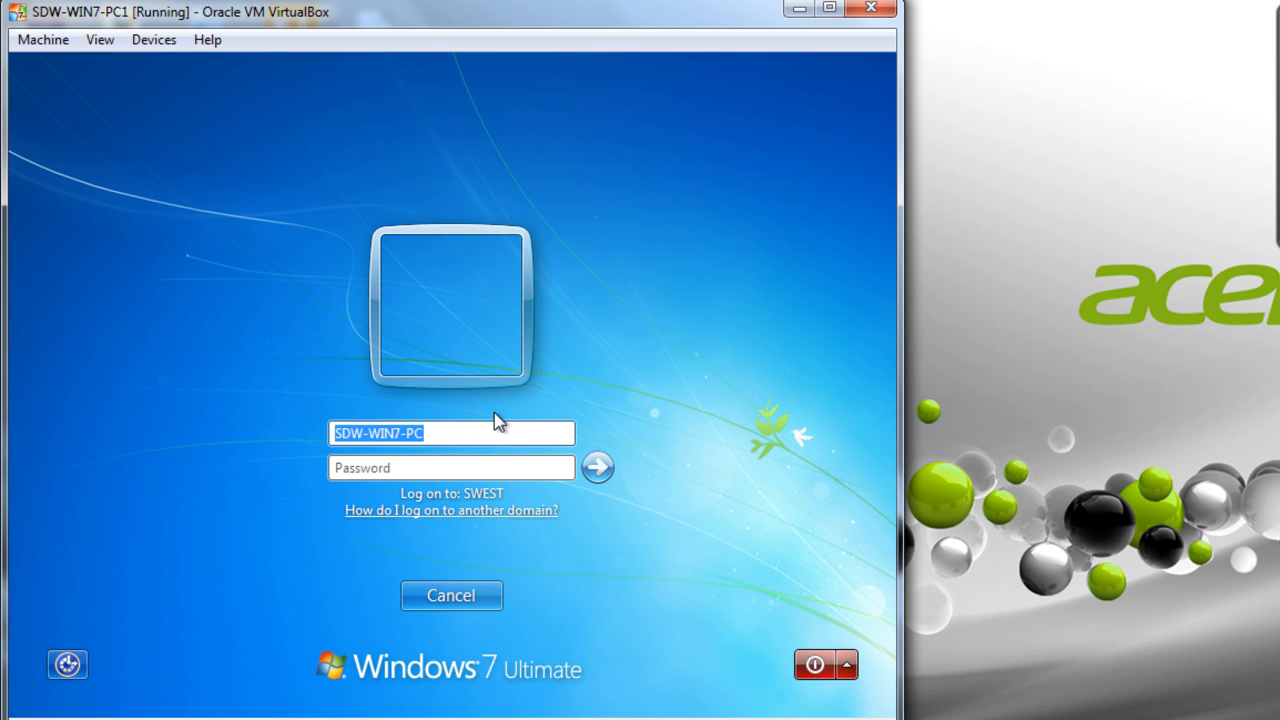
# - Log on to the domain as swest\Administrator with the administrator password
pyautogui.write('swest')
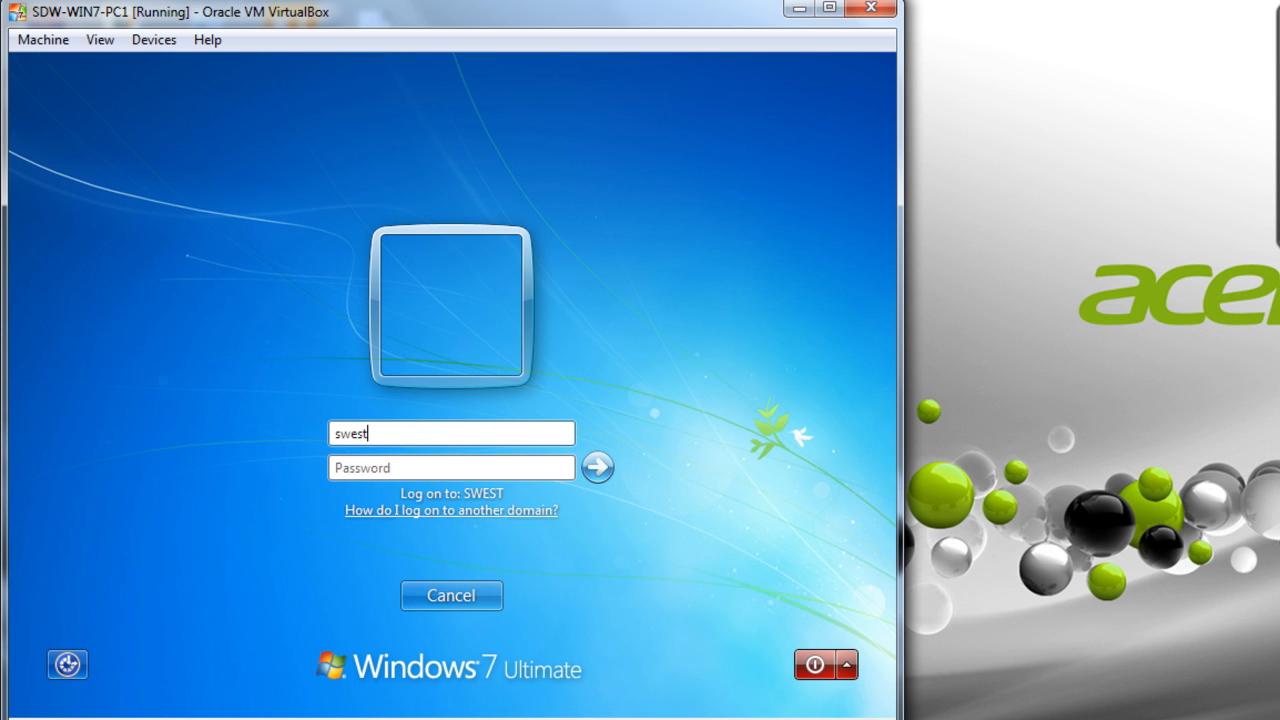
pyautogui.write('\\Administrator')
pyautogui.press('Tab')
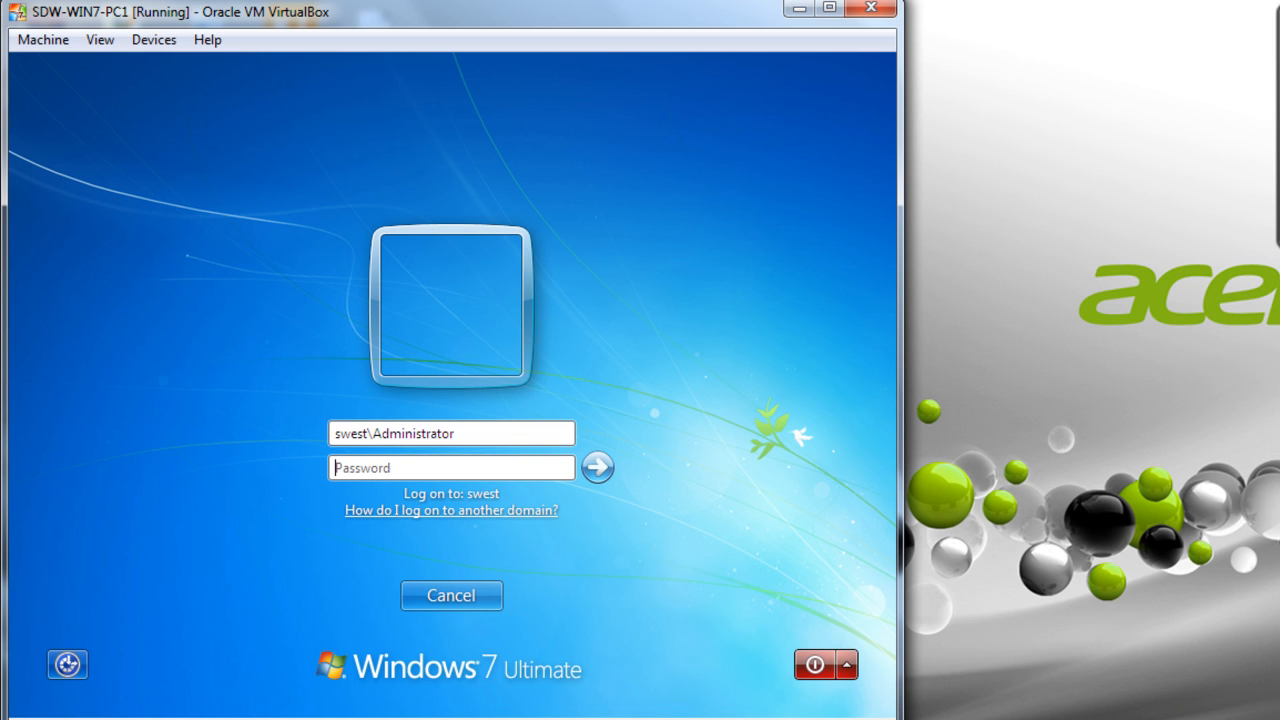
pyautogui.write('P@ssw0rd123')
pyautogui.press('Return')
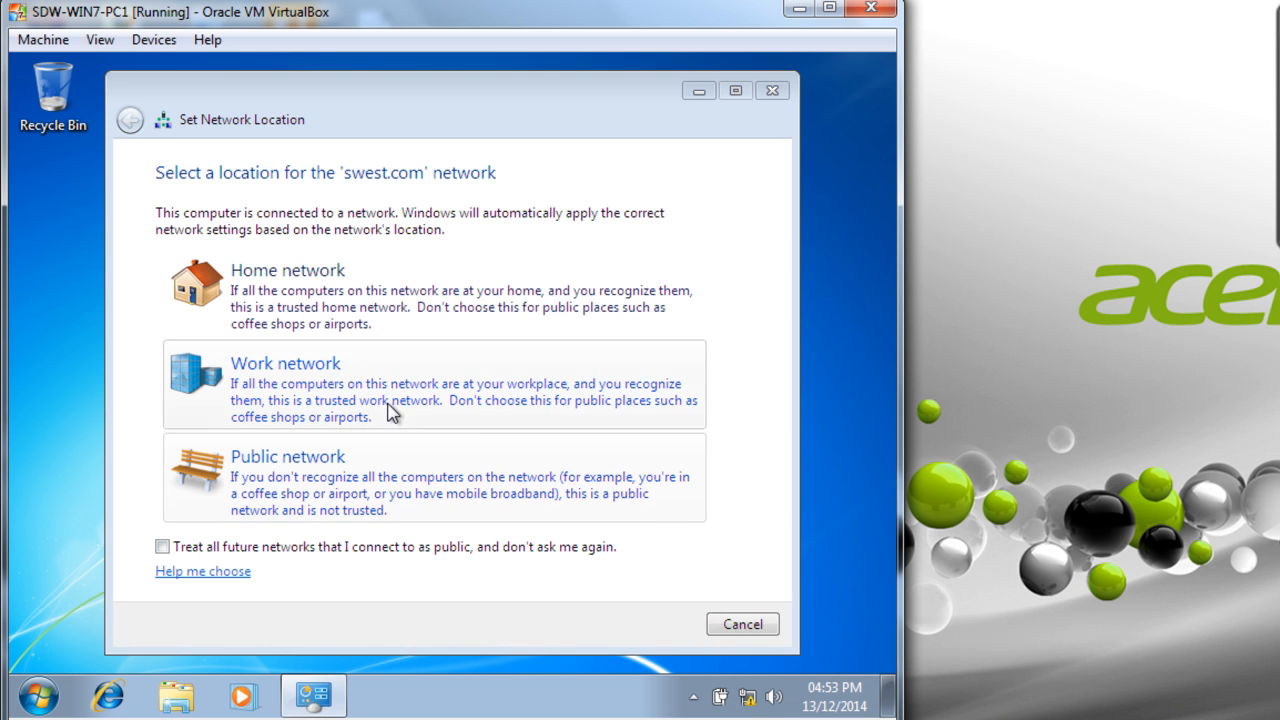
# - Classify swest.com as a Work network and open Network and Sharing Center from the tray icon
pyautogui.click(388, 405)
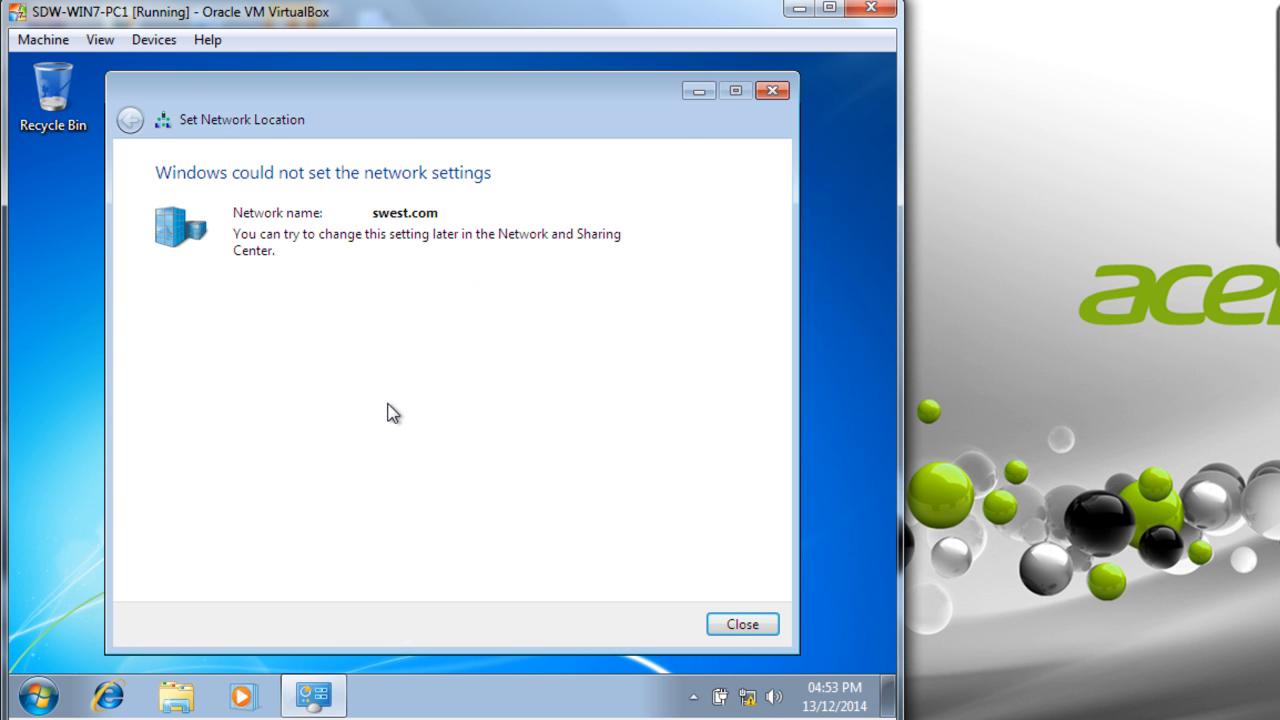
pyautogui.click(729, 625)
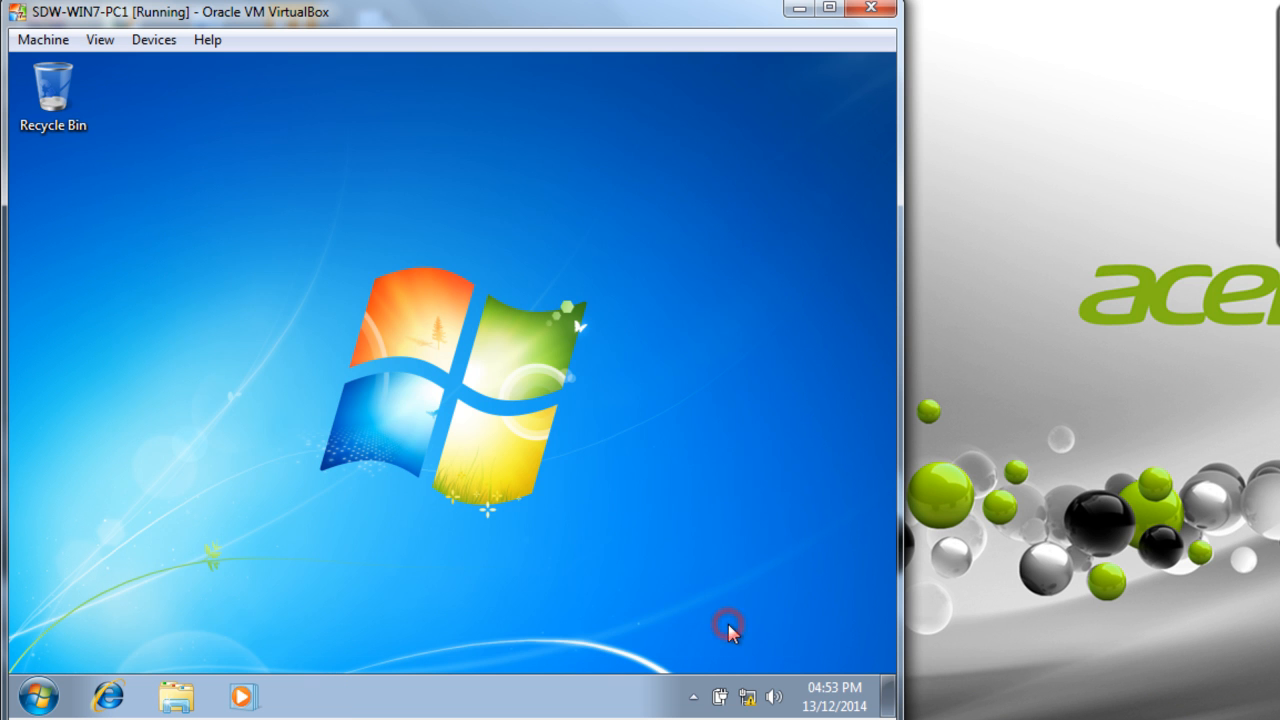
pyautogui.click(748, 697)
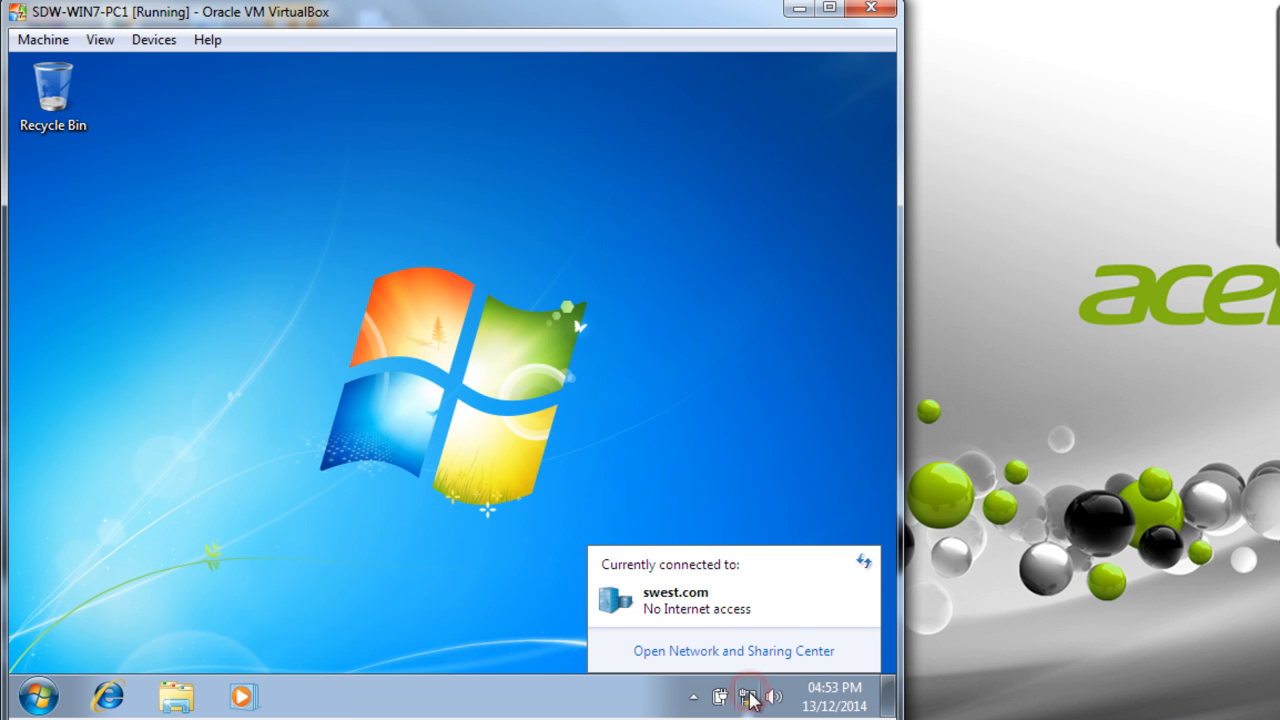
pyautogui.click(713, 652)
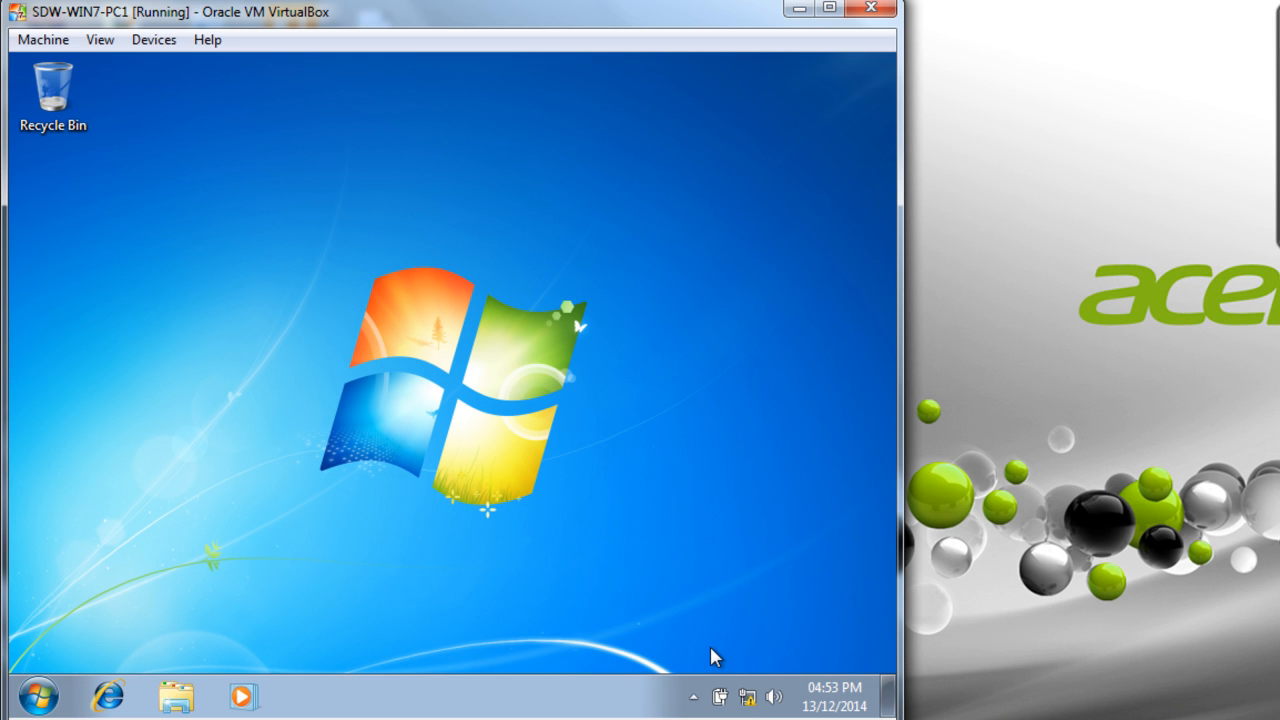
pyautogui.click(30, 694)
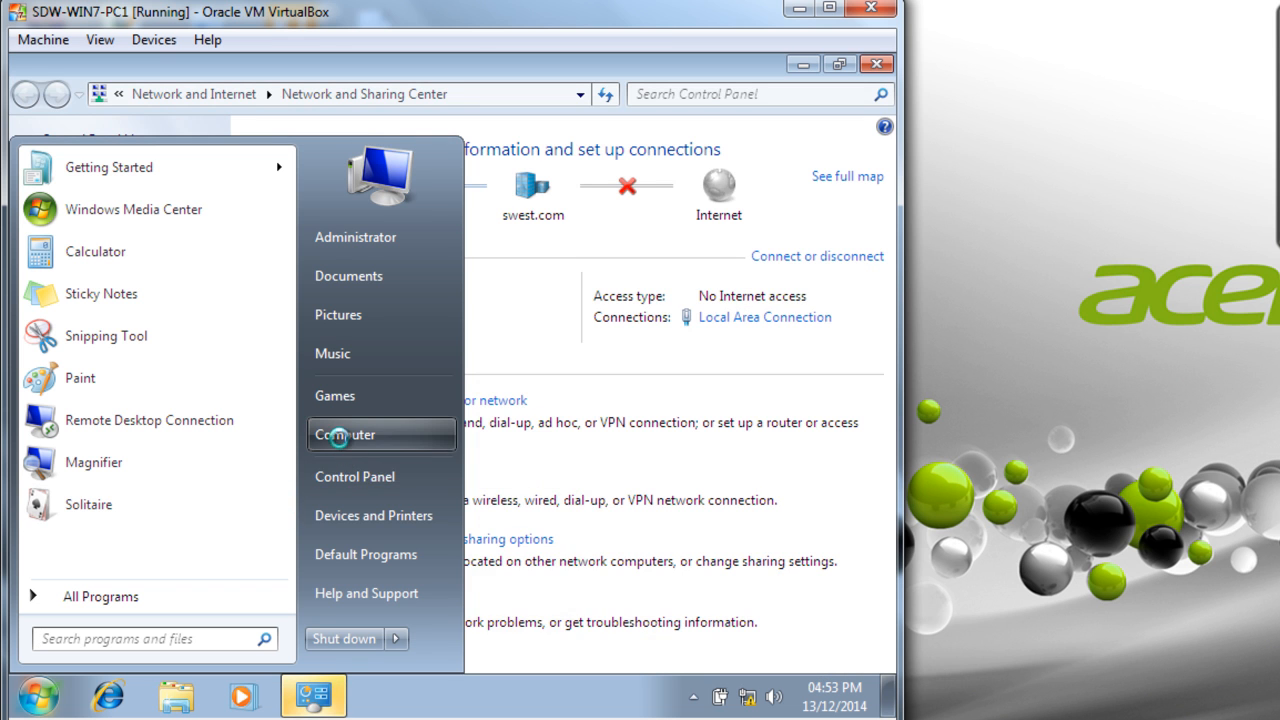
# - Check in Computer Properties that ADMINISTRATOR1 belongs to swest.com, then cancel both dialogs unchanged
pyautogui.rightClick(338, 436)
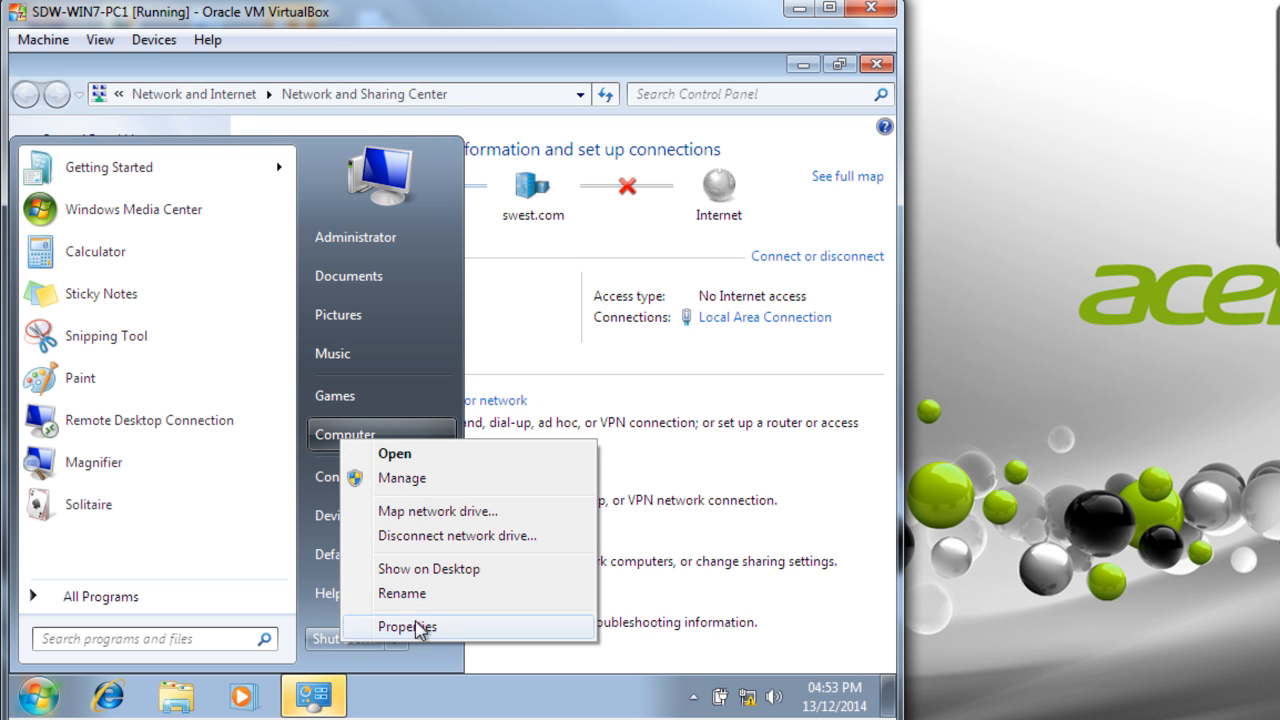
pyautogui.click(417, 625)
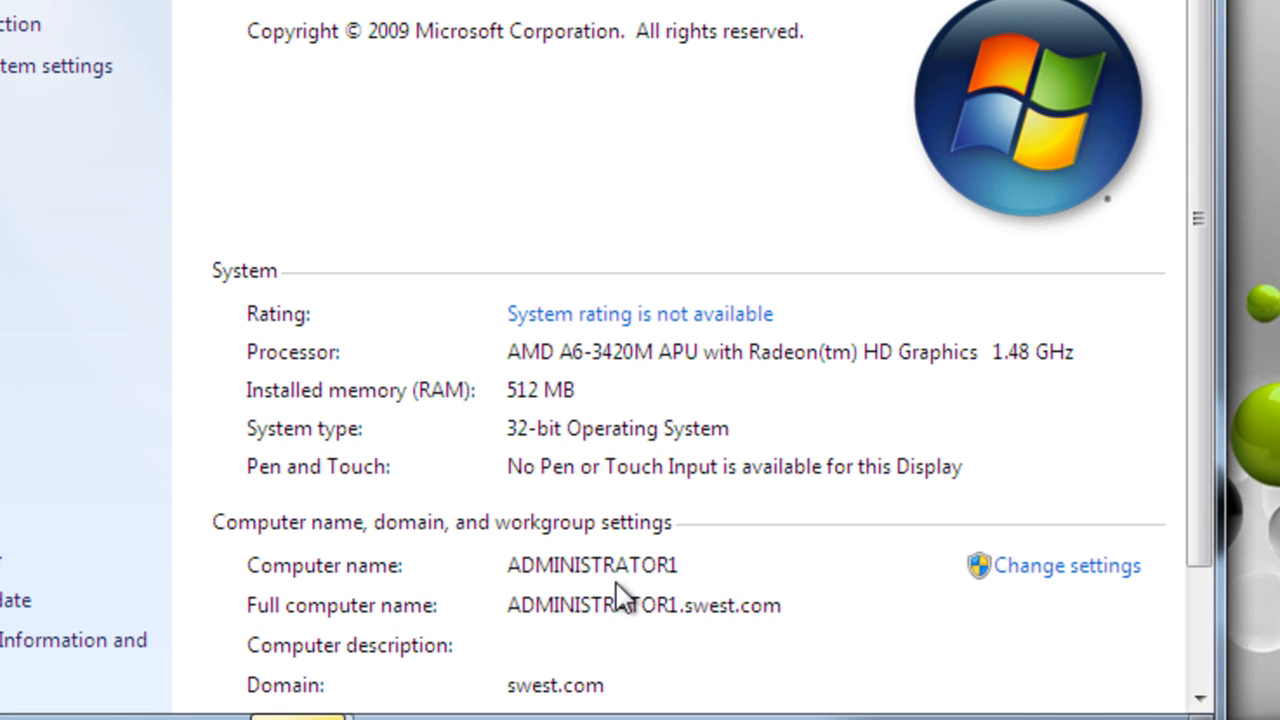
pyautogui.moveTo(1203, 348); pyautogui.dragTo(1190, 531)
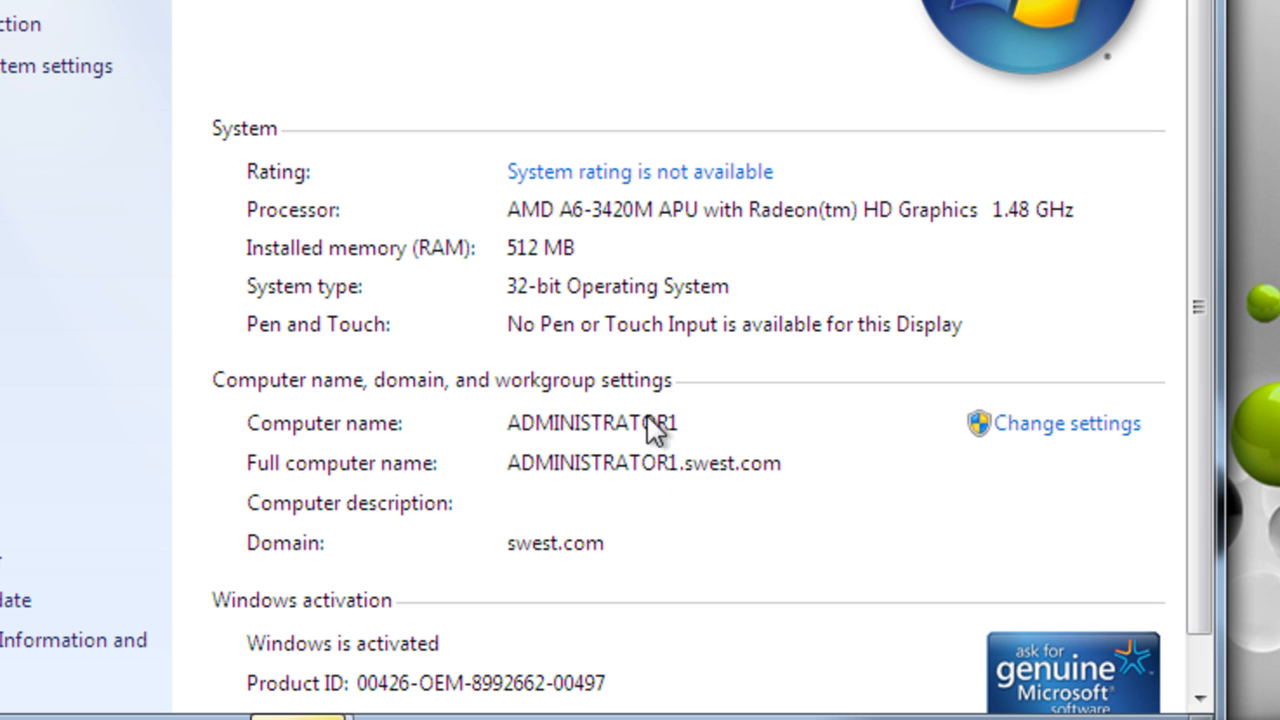
pyautogui.click(1042, 432)
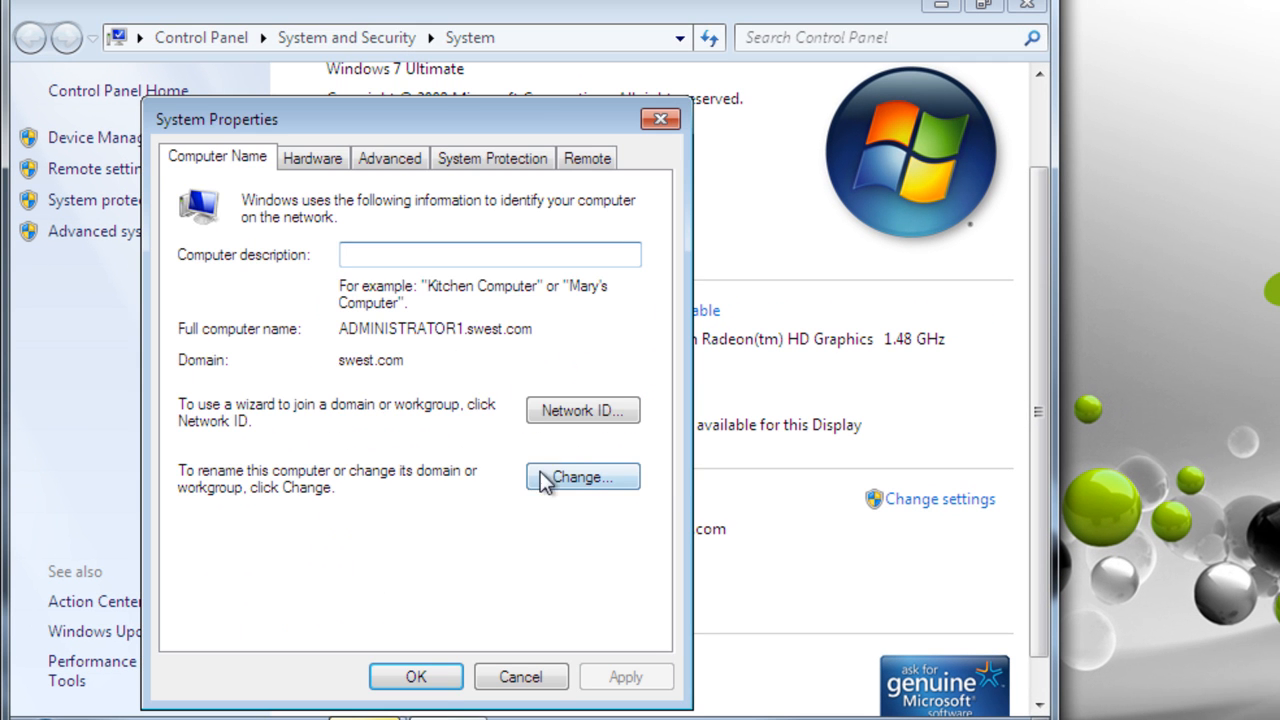
pyautogui.click(549, 484)
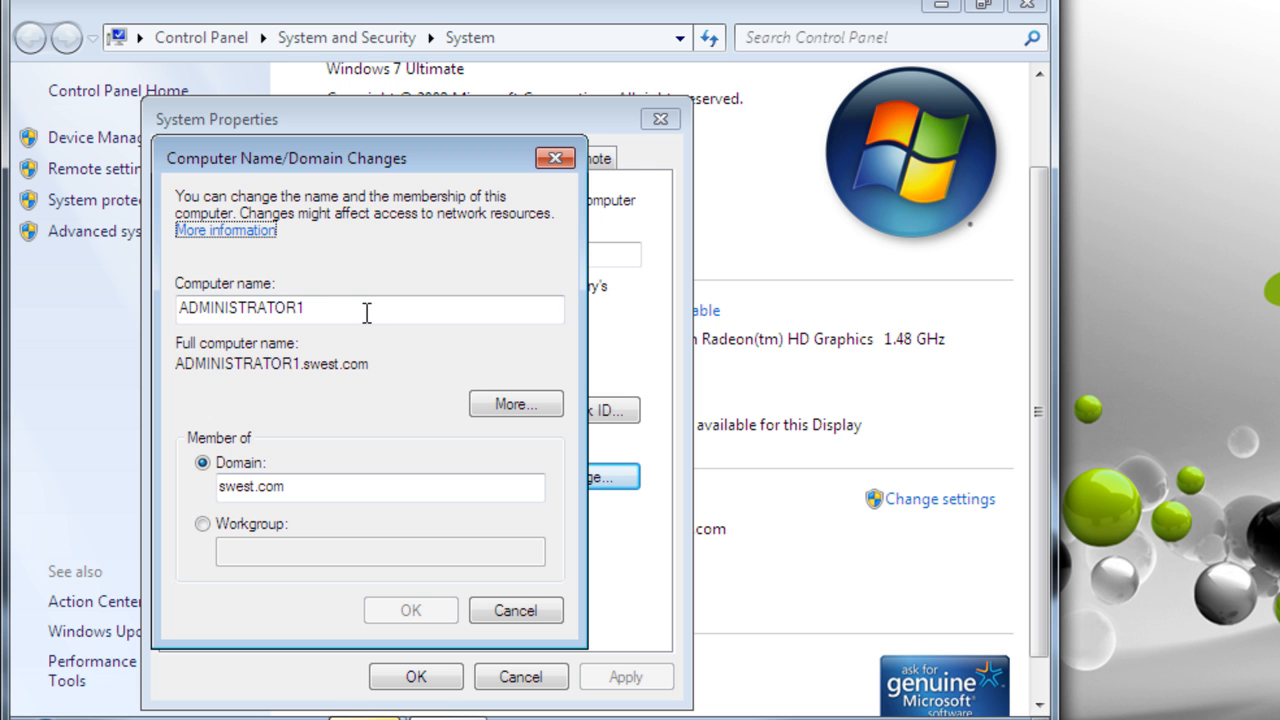
pyautogui.click(506, 614)
pyautogui.click(525, 677)
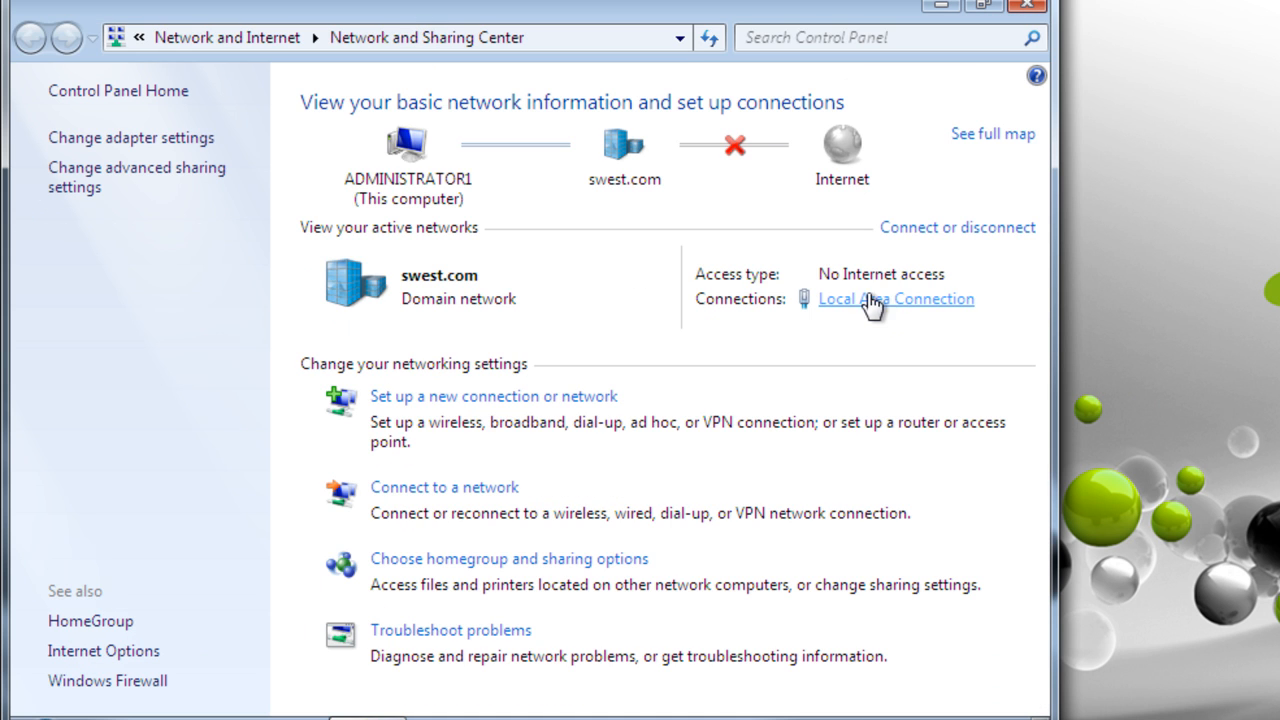
# - Inspect Local Area Connection details to confirm IPv4 192.168.0.12 from DHCP server 192.168.0.1
pyautogui.click(872, 301)
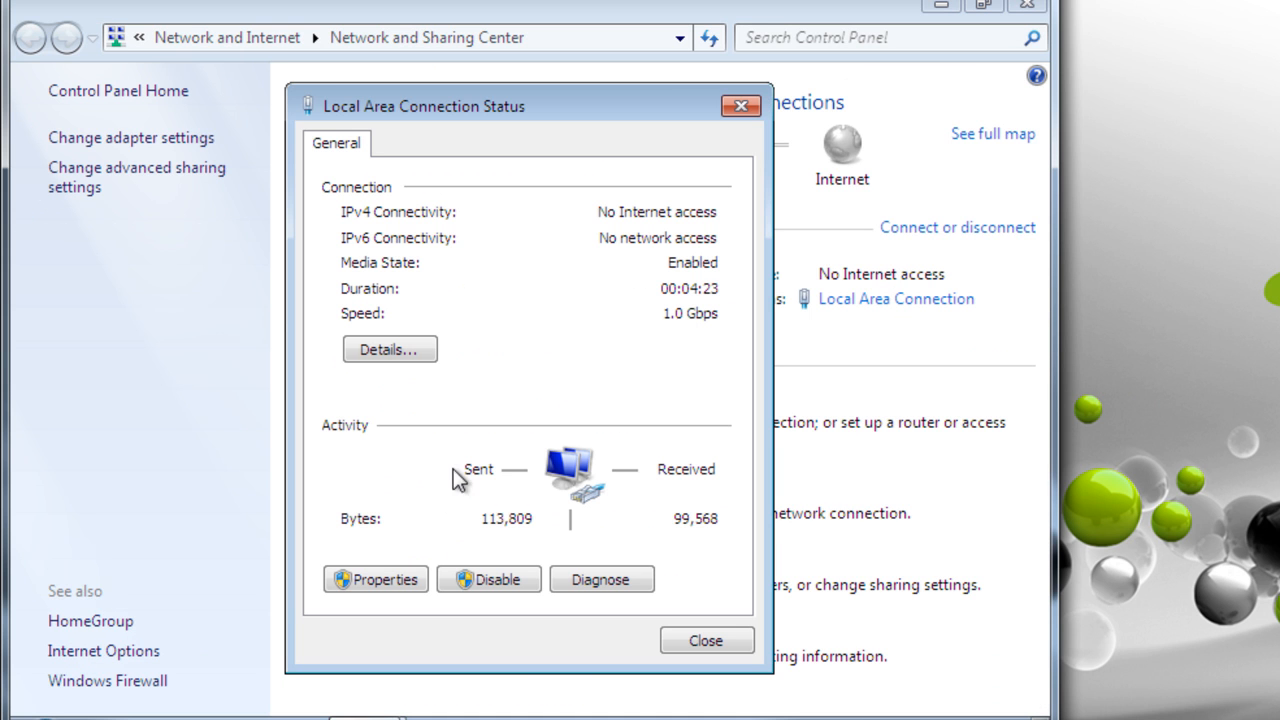
pyautogui.click(400, 352)
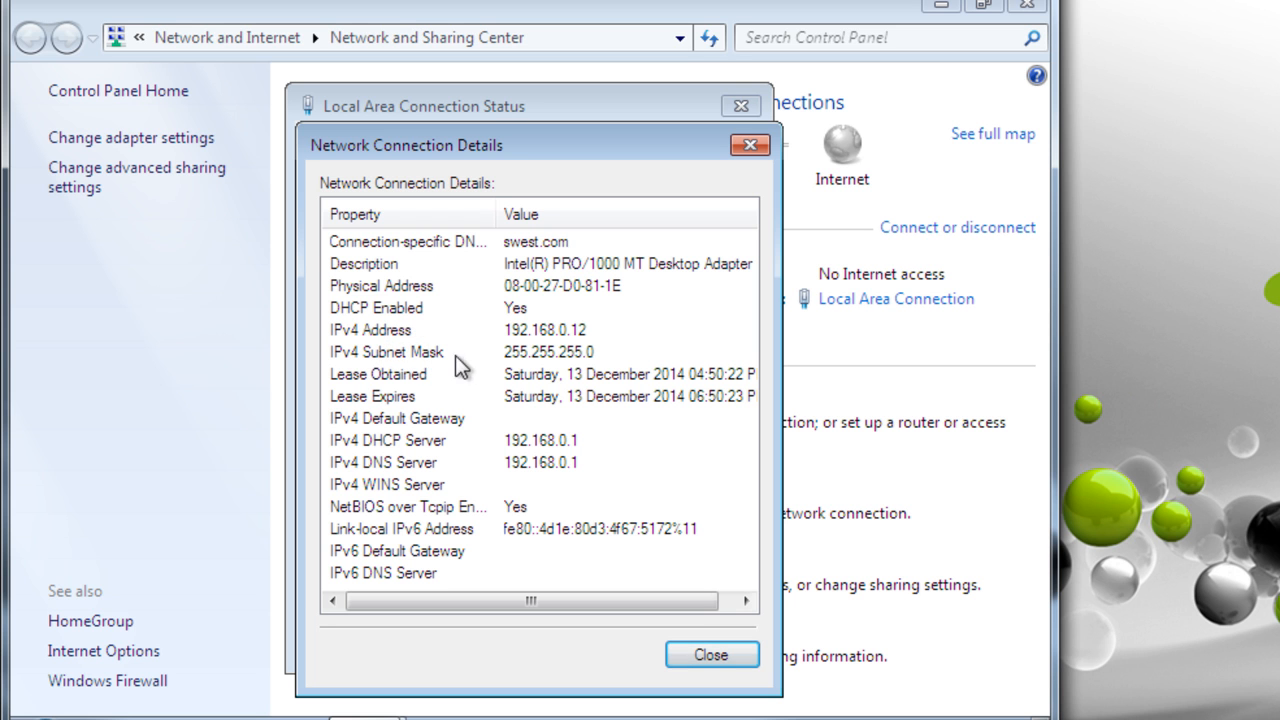
pyautogui.click(600, 330)
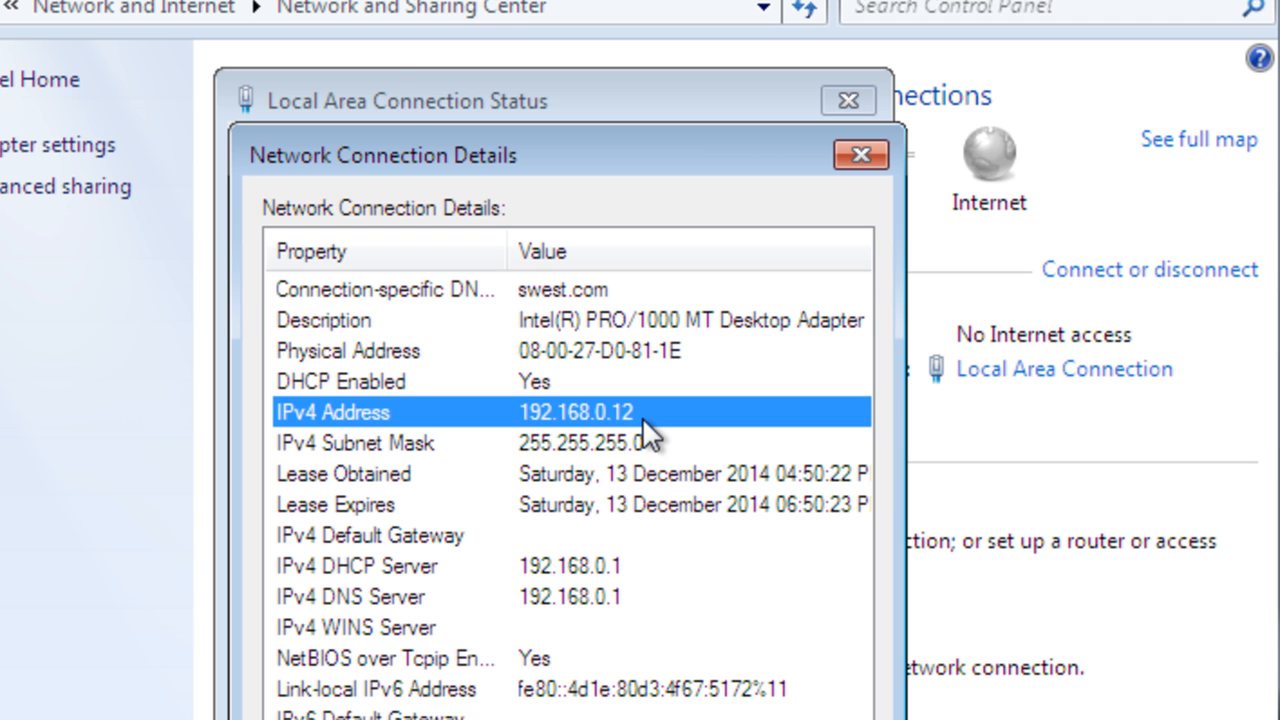
pyautogui.hscroll(1, 630, 610)
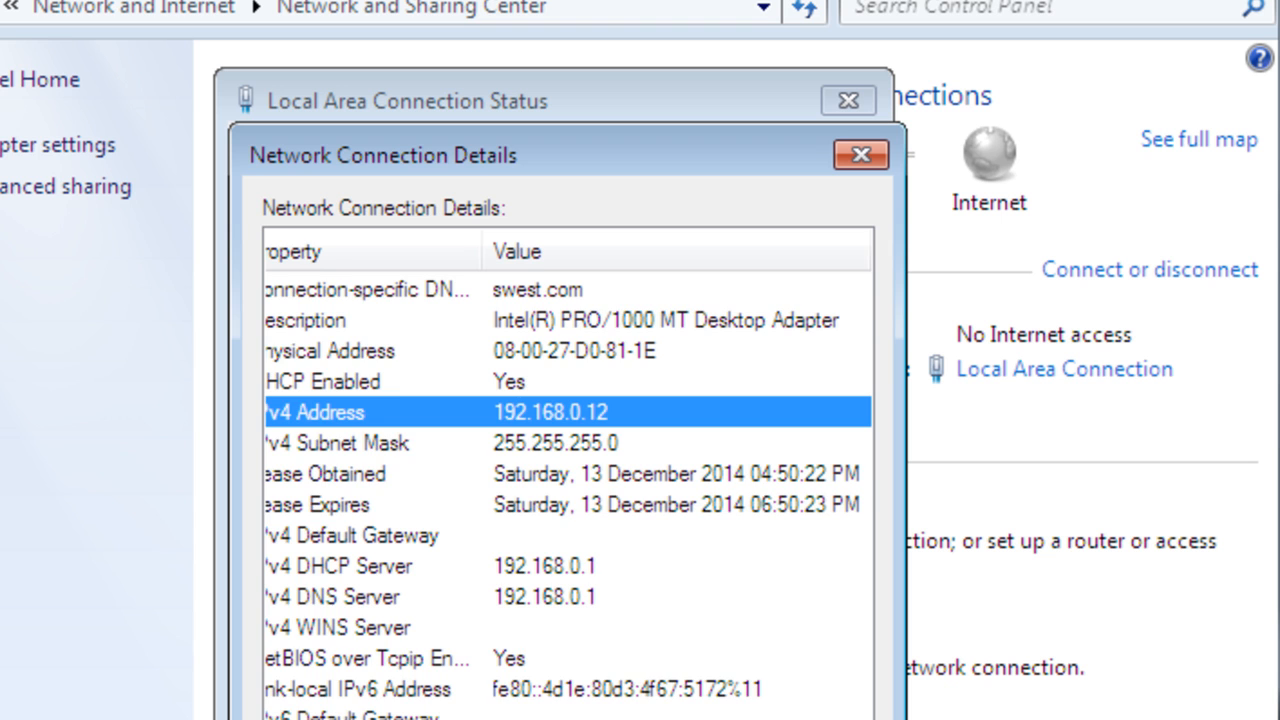
pyautogui.hscroll(-1, 630, 610)
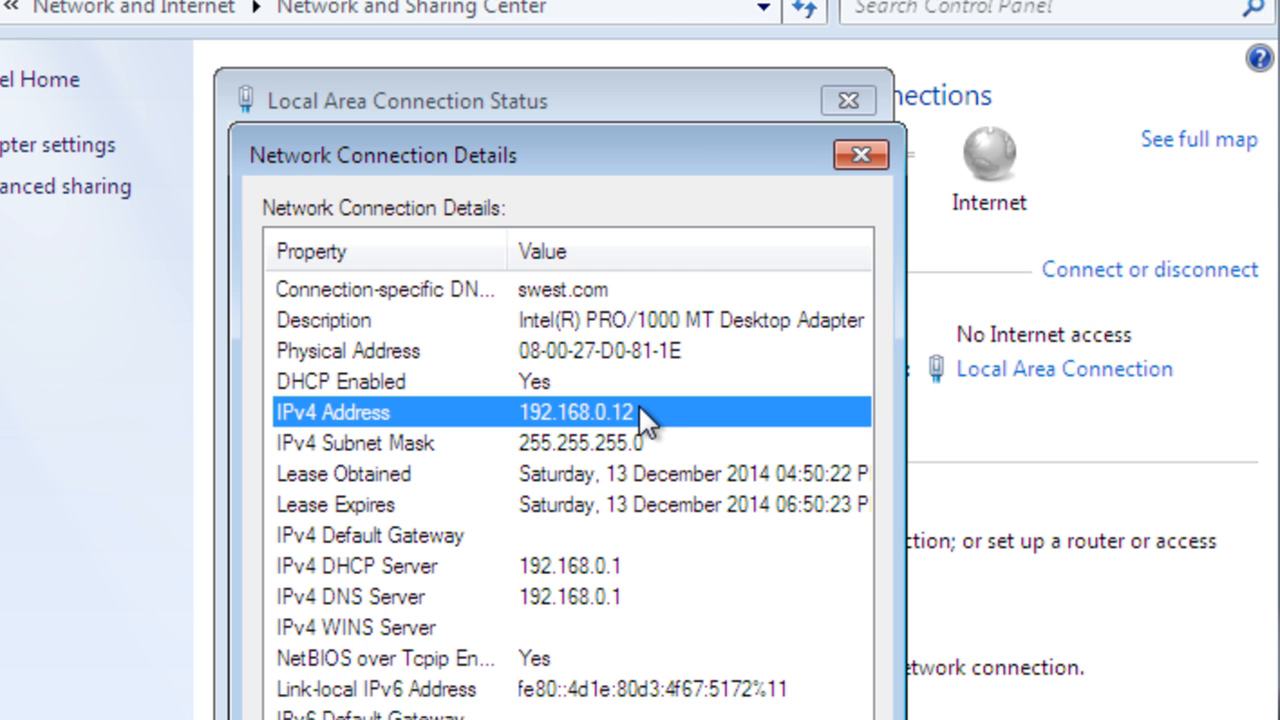
pyautogui.click(820, 719)
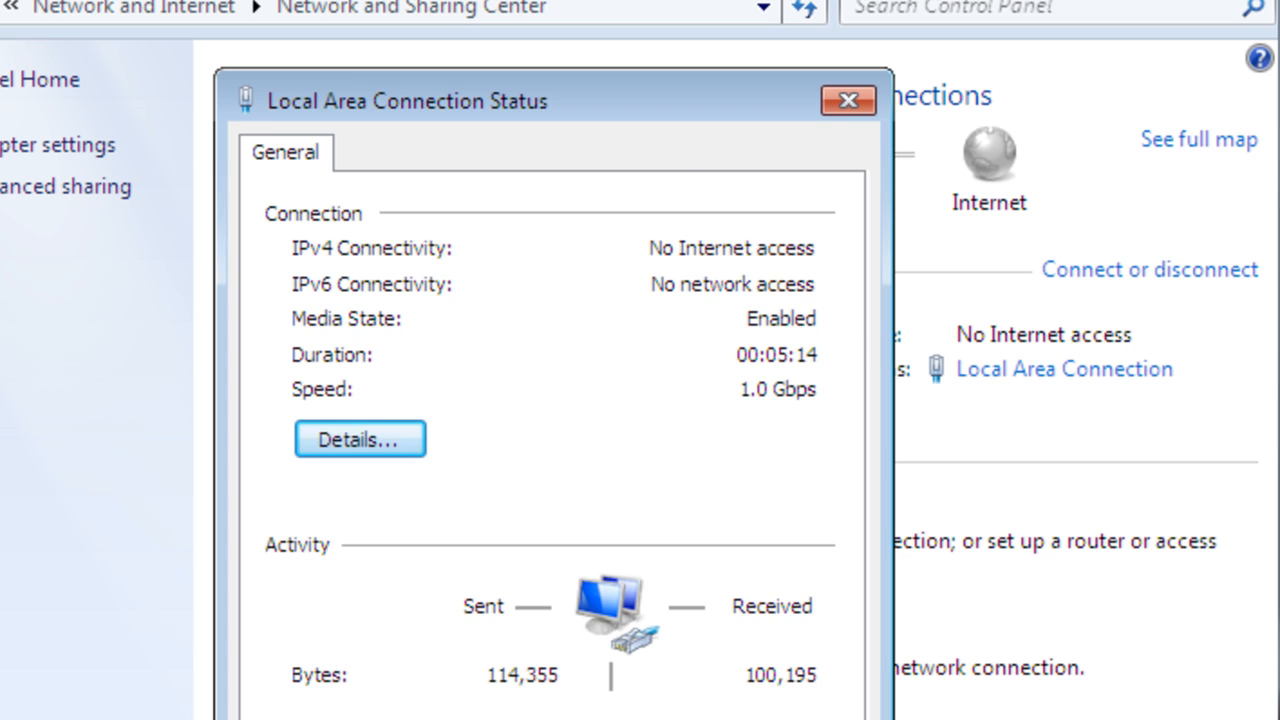
# - Close Local Area Connection Status and move the SDW-WIN7-PC1 window right to reveal the Server2008 VM
pyautogui.click(802, 719)
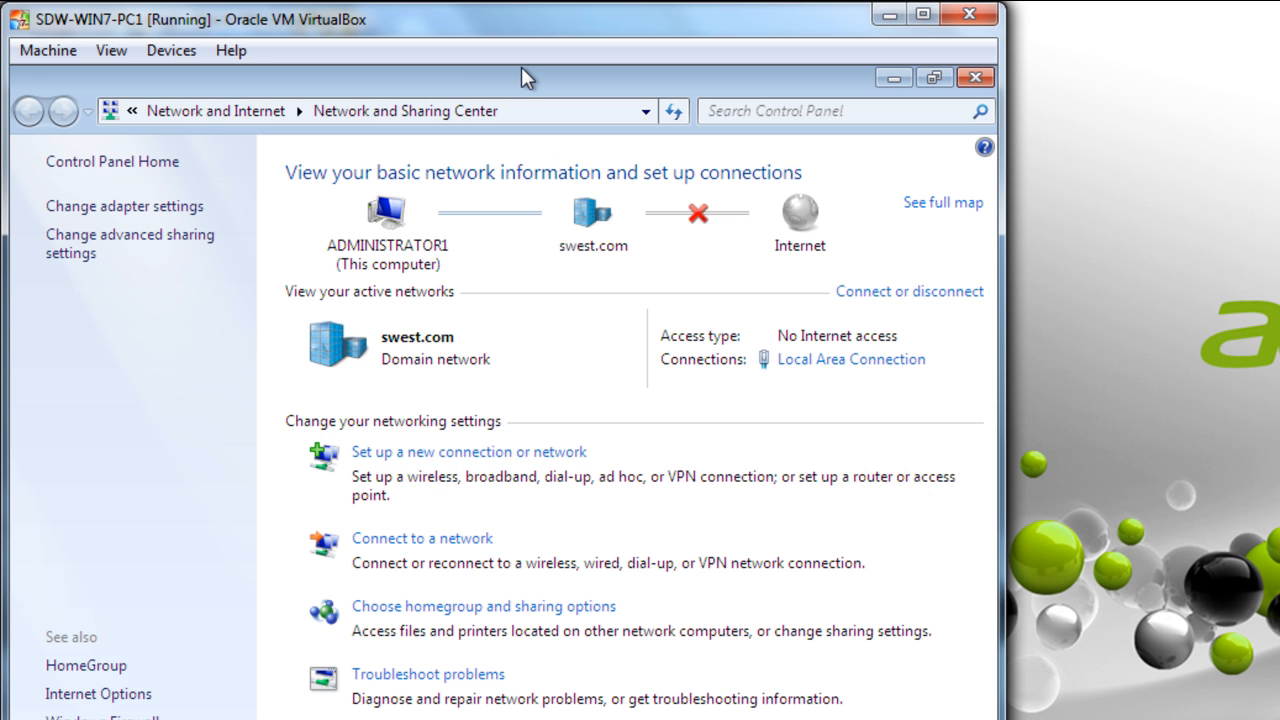
pyautogui.moveTo(521, 67); pyautogui.dragTo(1175, 92)
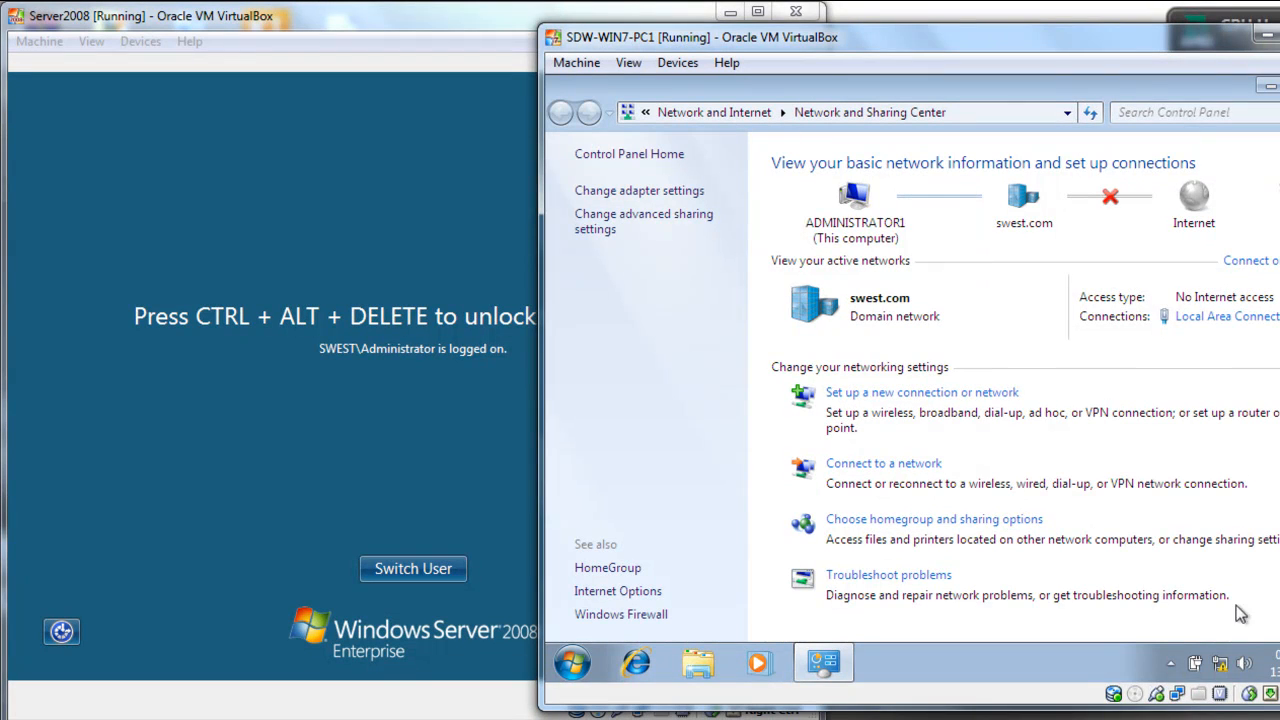
# - Minimize Network and Sharing Center to show the desktop and move the SDW-WIN7-PC1 window back left
pyautogui.click(1266, 88)
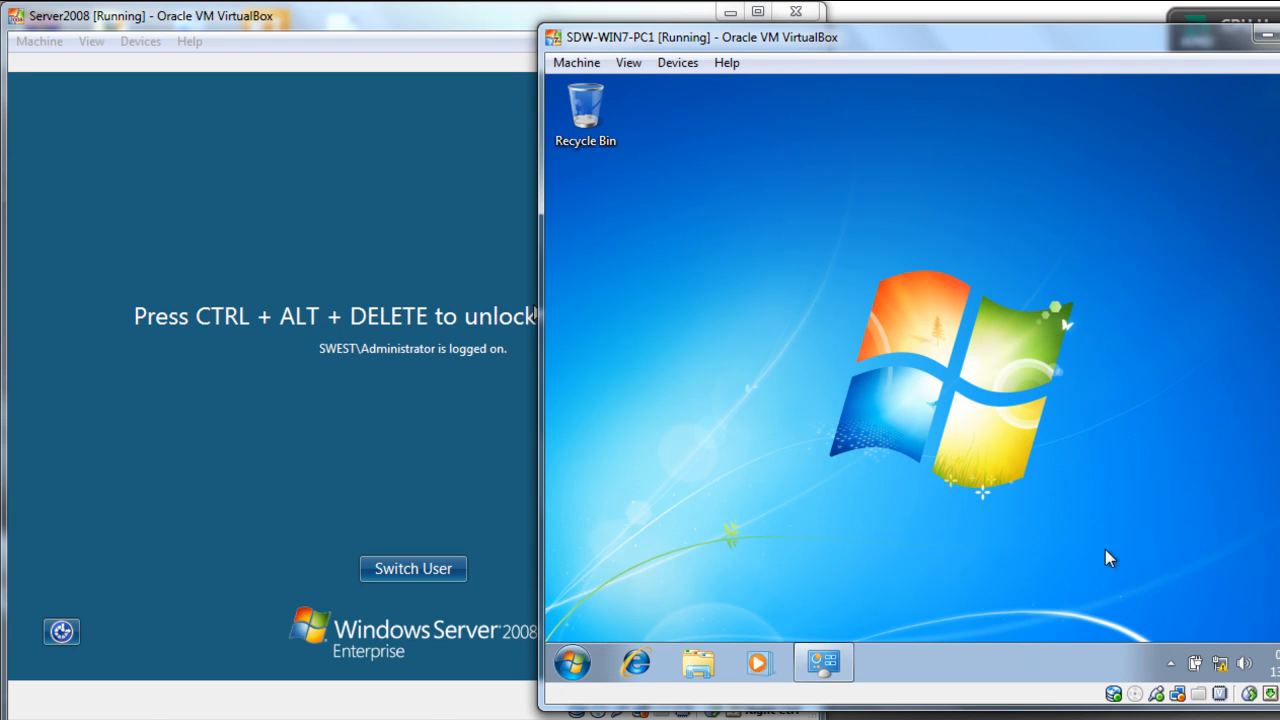
pyautogui.moveTo(812, 75); pyautogui.dragTo(358, 78)
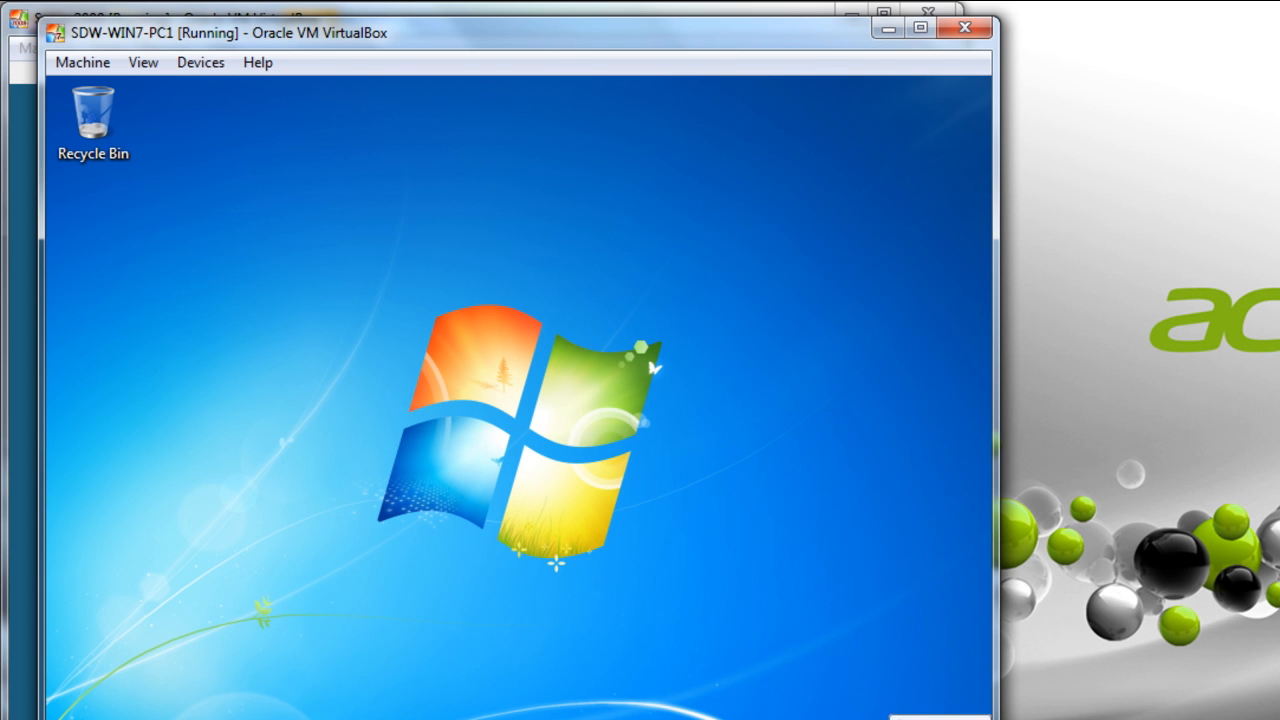
pyautogui.moveTo(751, 34)
pyautogui.mouseDown()
pyautogui.moveTo(696, 30)
pyautogui.moveTo(722, 28)
pyautogui.mouseUp()
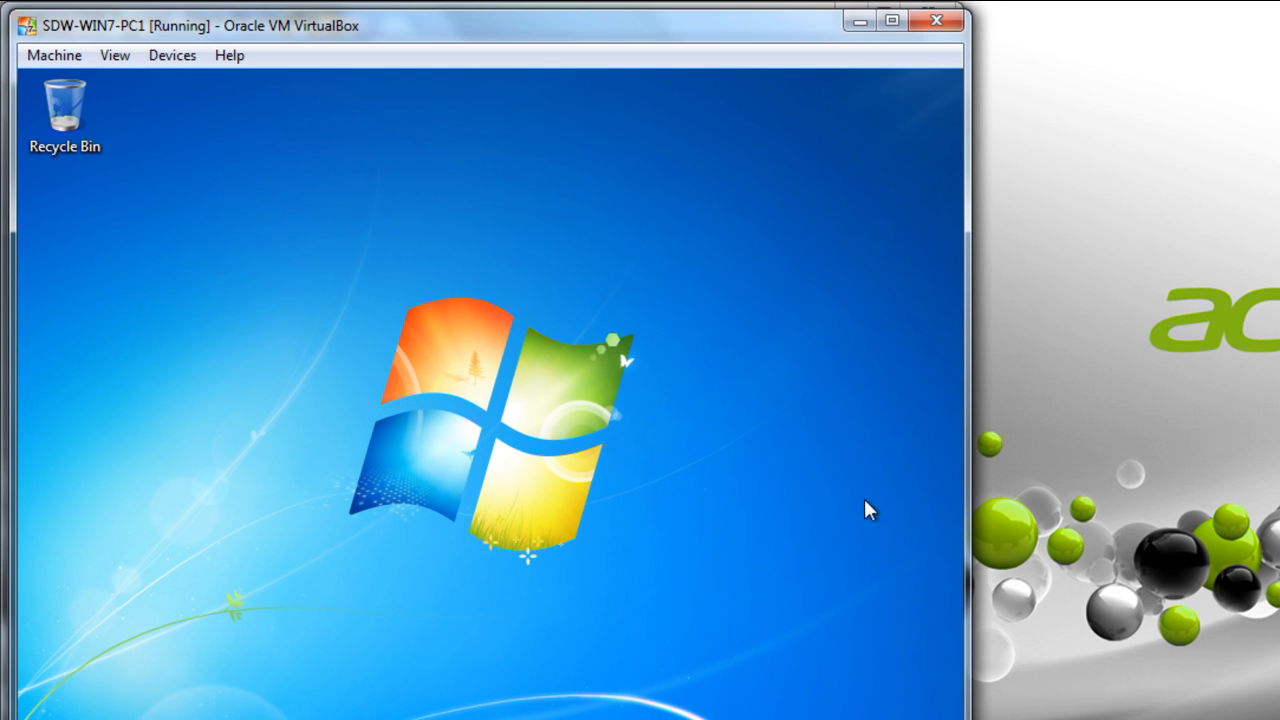